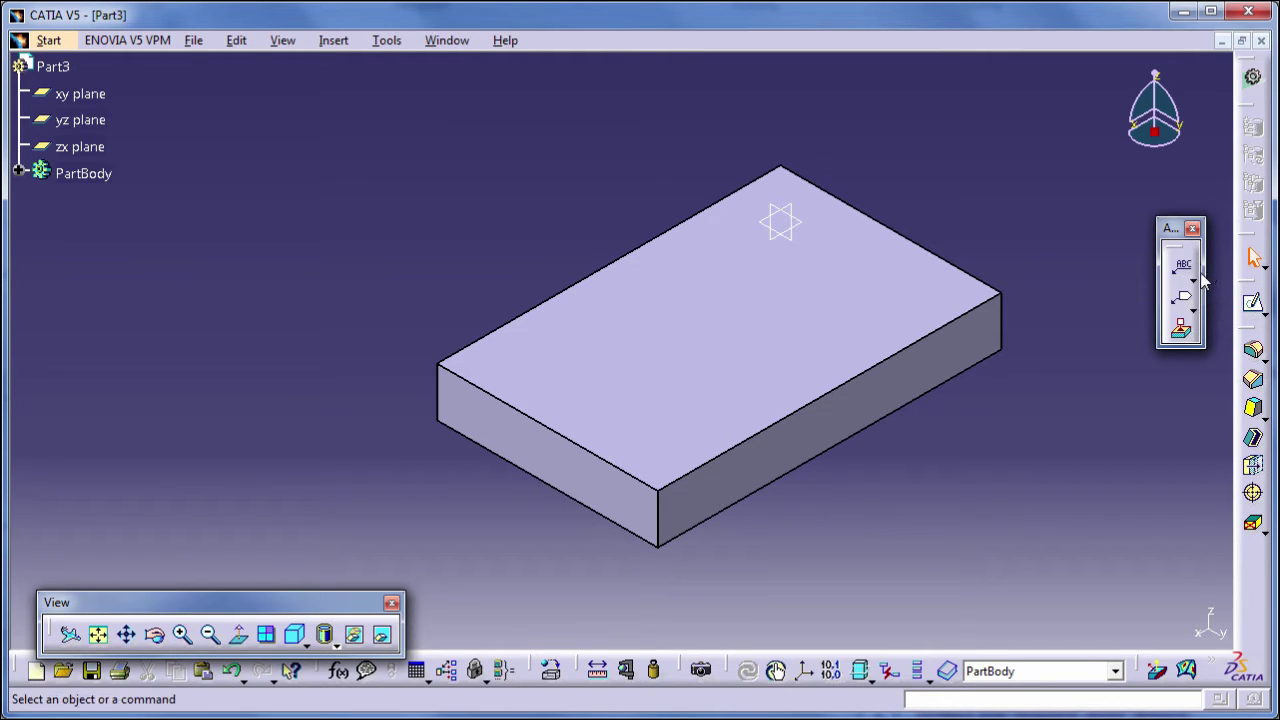
Expand the Text with Leader flyout to see the text annotation variants.
click(1193, 284)
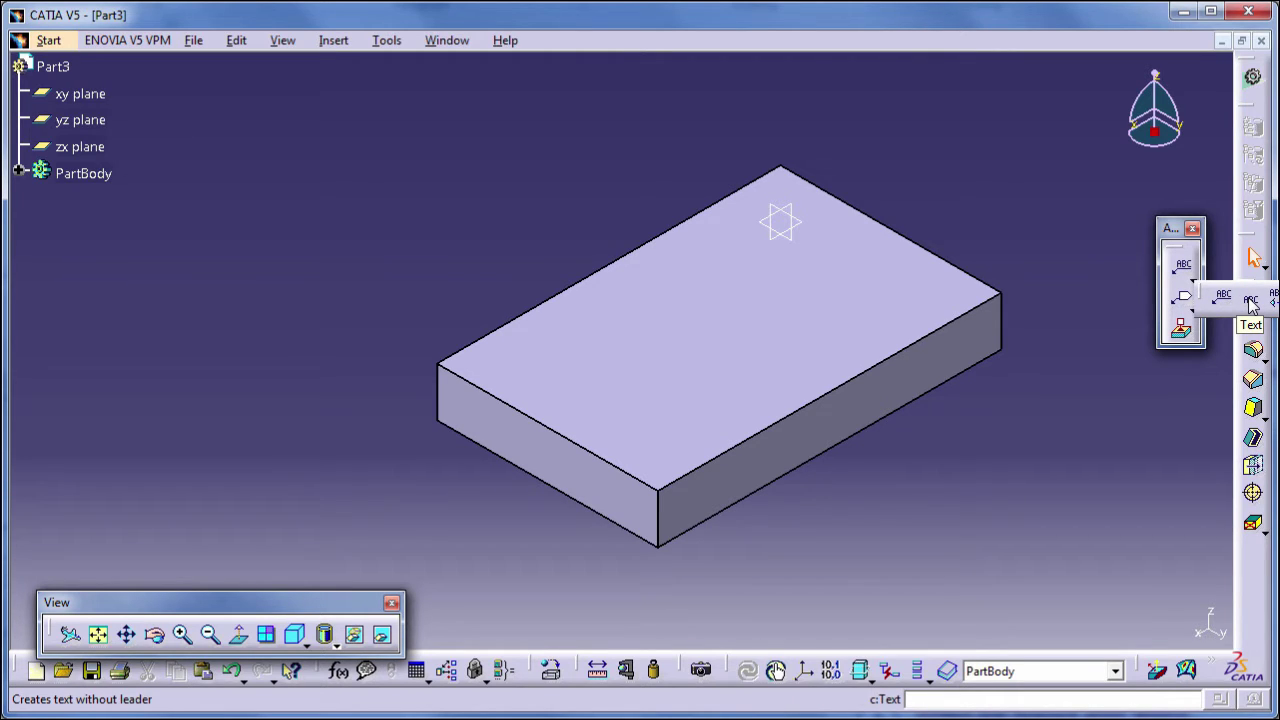
Start the plain Text annotation command from Insert > Annotations > Text.
click(340, 42)
mouse_move(372, 226)
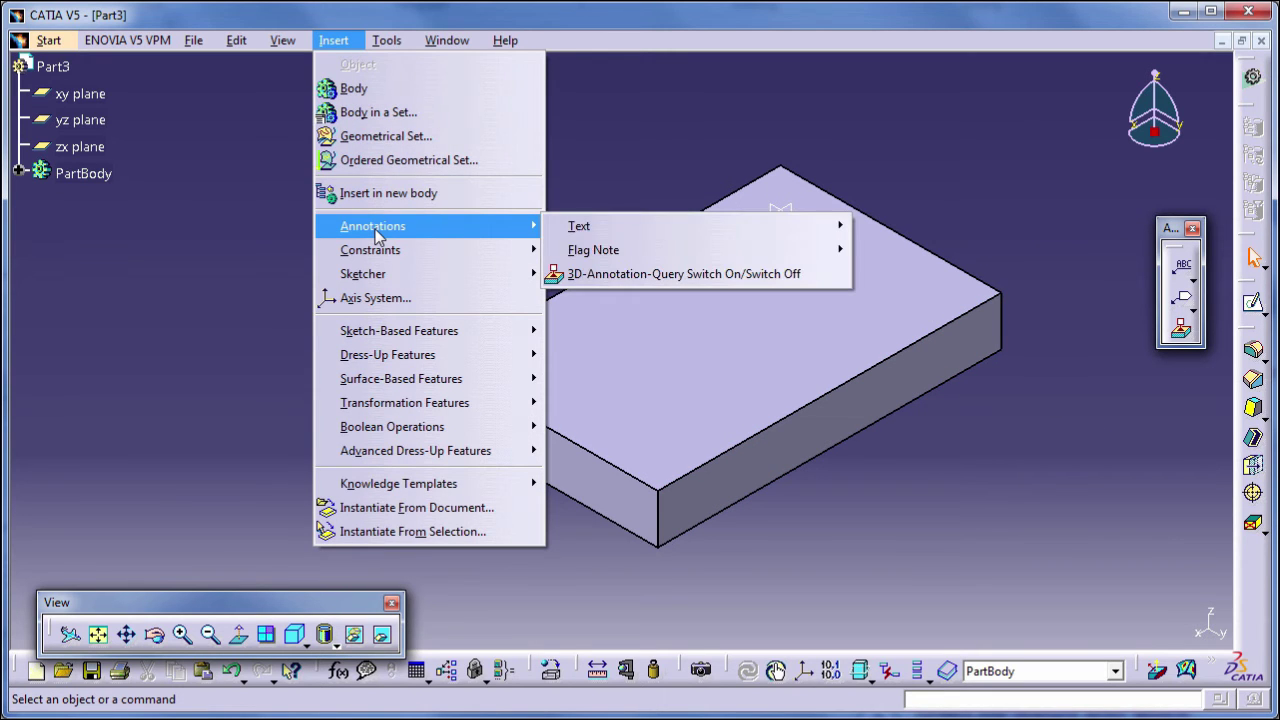
mouse_move(580, 226)
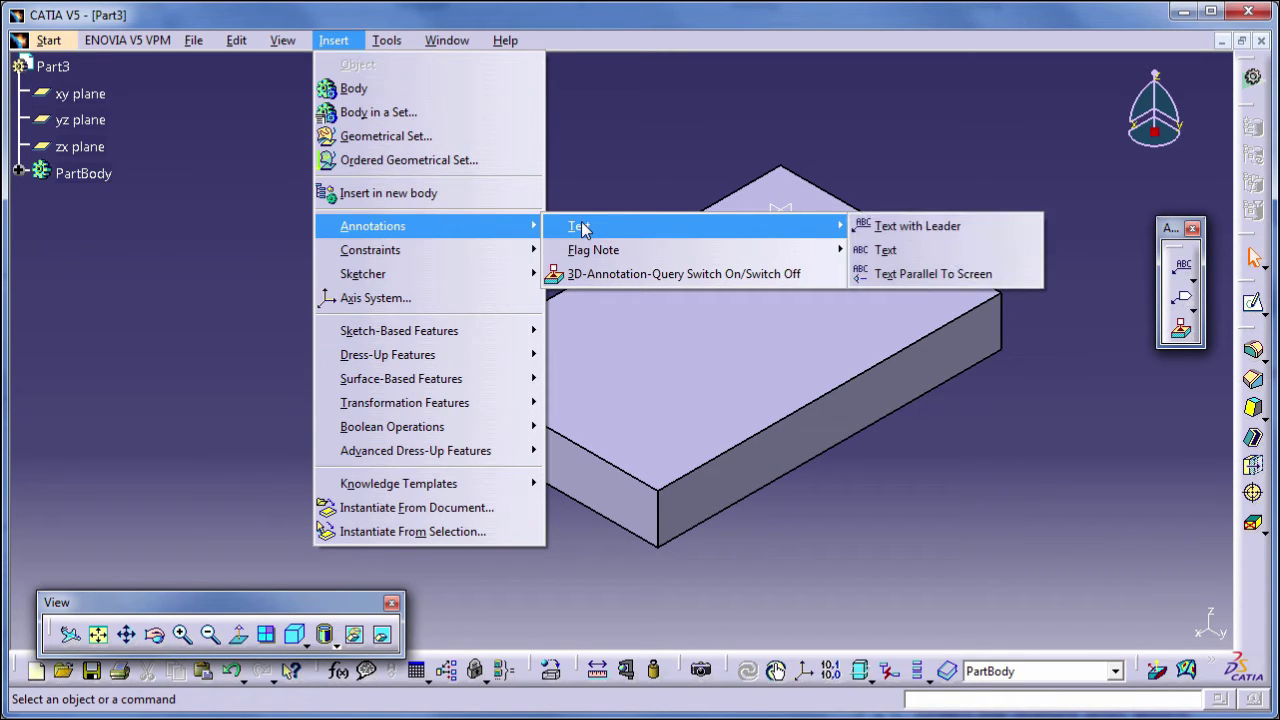
click(918, 252)
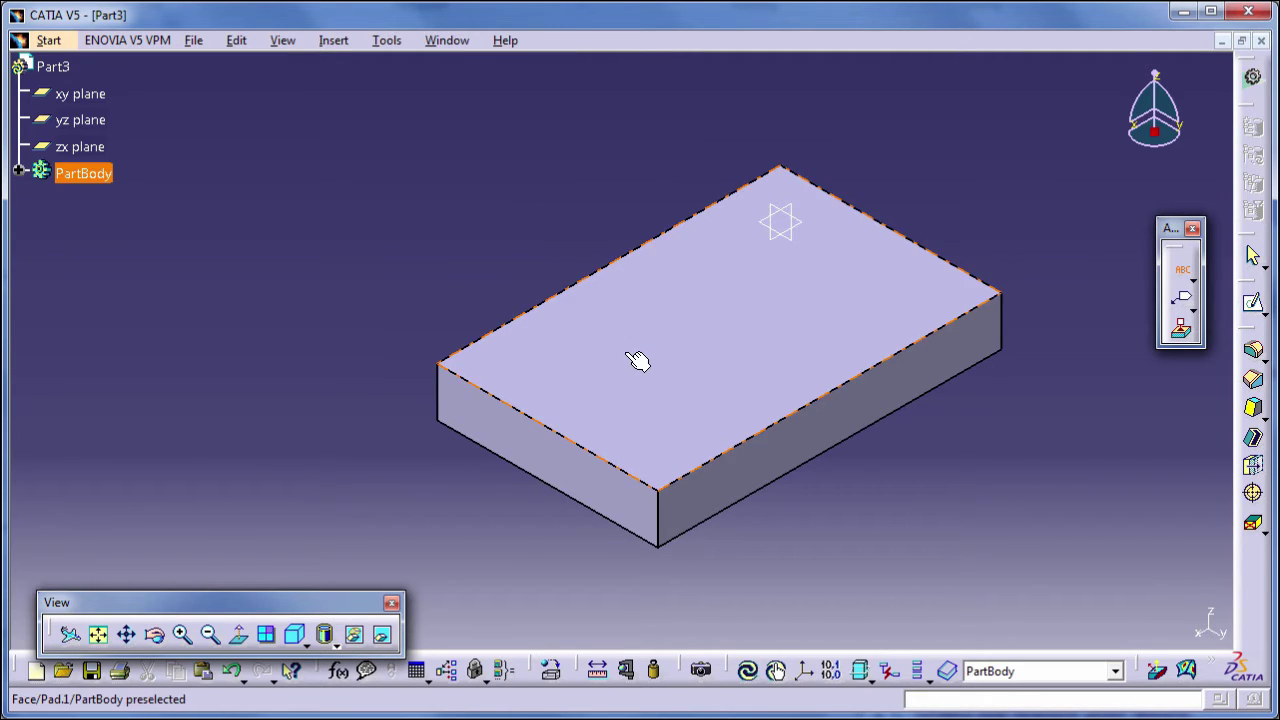
Place a note reading 'Flat Surface' on the box's top face.
click(634, 306)
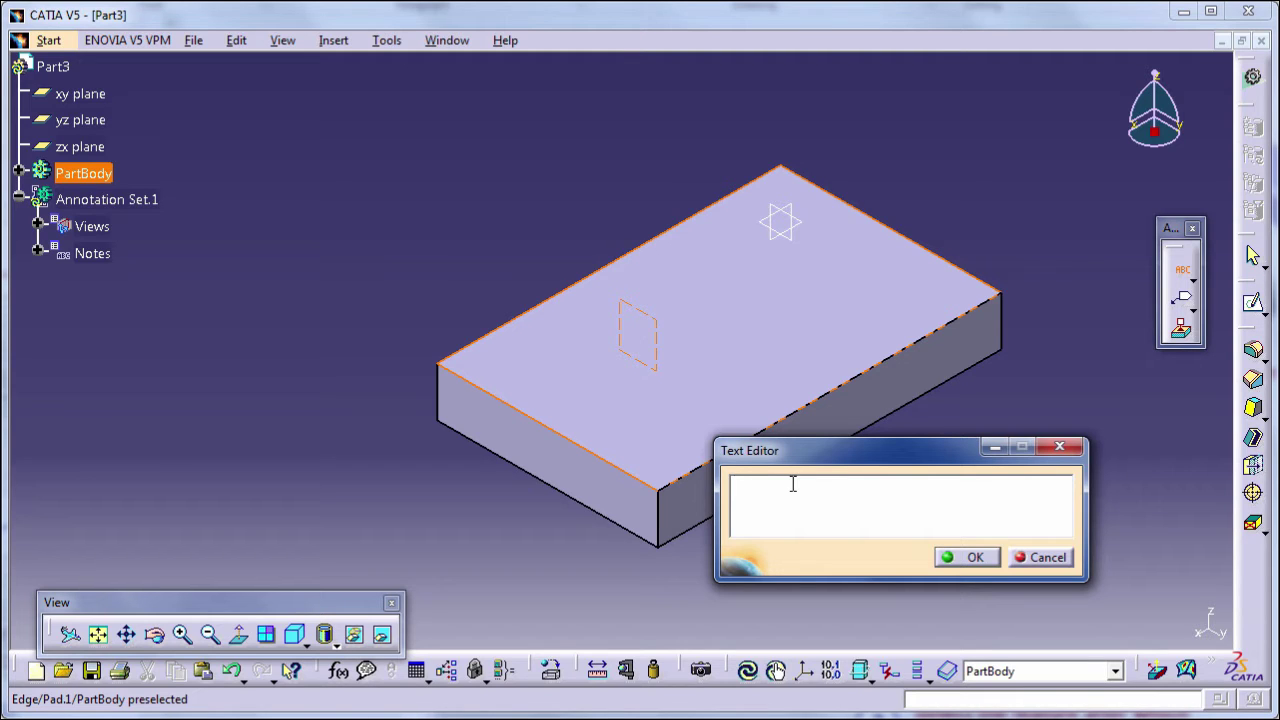
text(Fl)
text(at Sur)
text(face)
click(968, 557)
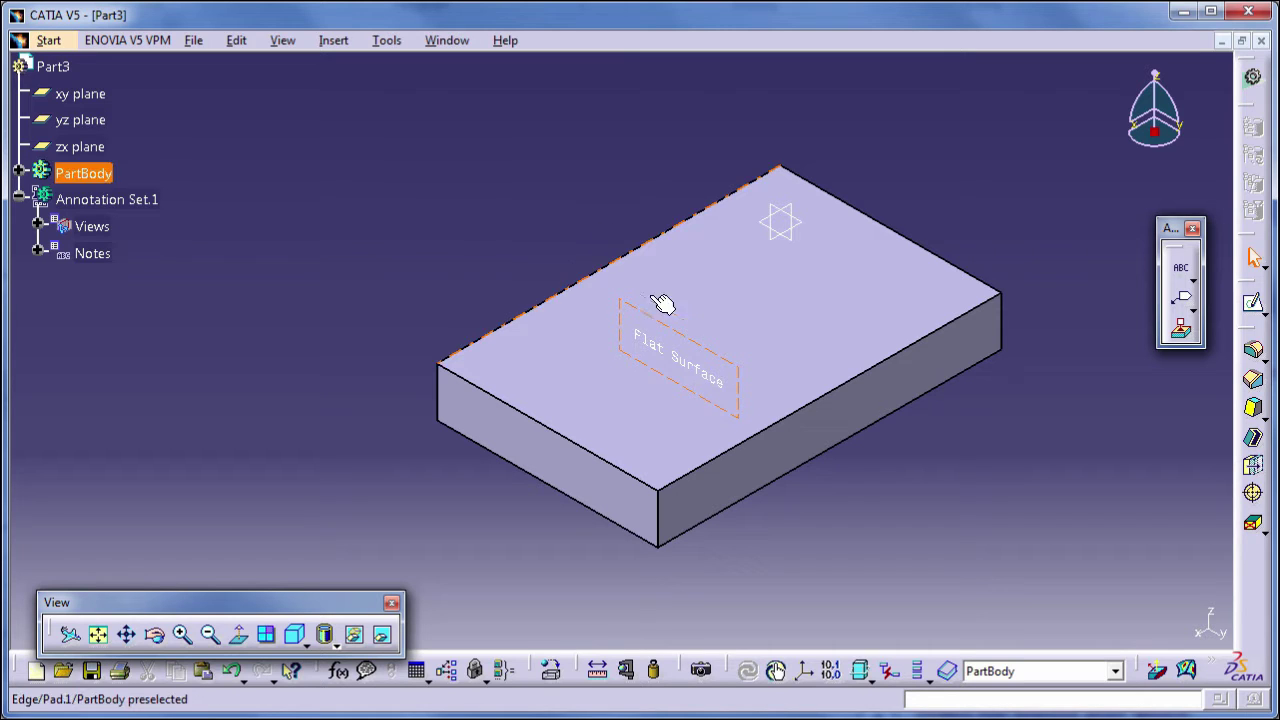
Drag the 'Flat Surface' note to a new spot on the top face and reselect it.
click(662, 345)
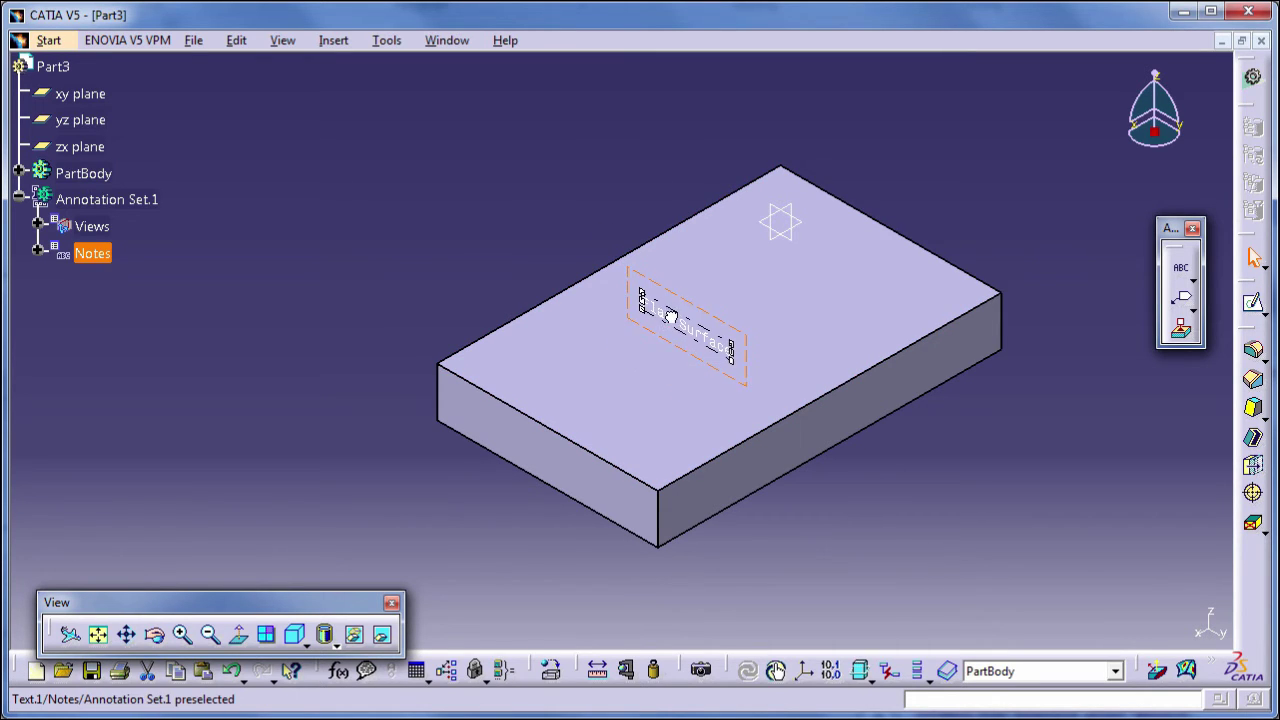
mouse_move(662, 345)
mouse_down()
mouse_move(593, 357)
mouse_move(767, 282)
mouse_up()
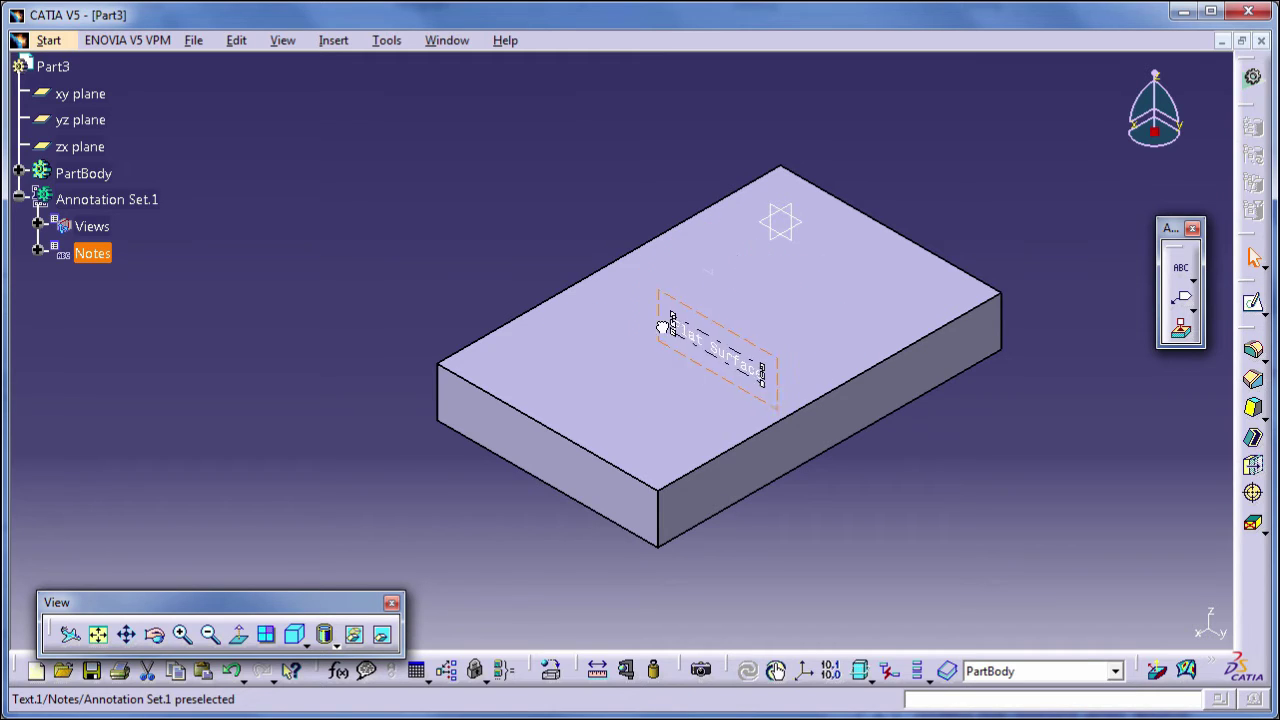
mouse_move(767, 282)
mouse_down()
mouse_move(630, 368)
mouse_move(663, 335)
mouse_move(463, 200)
mouse_up()
click(543, 229)
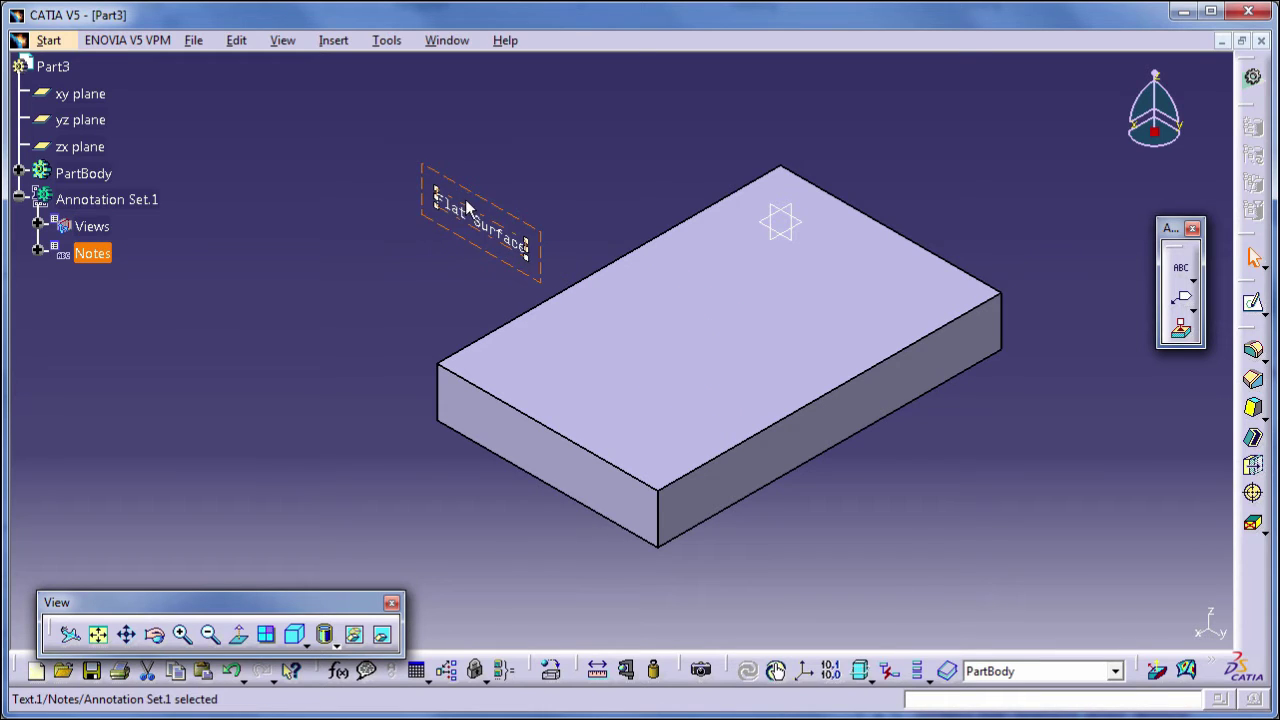
mouse_move(480, 205)
mouse_down()
mouse_move(657, 325)
mouse_move(620, 331)
mouse_up()
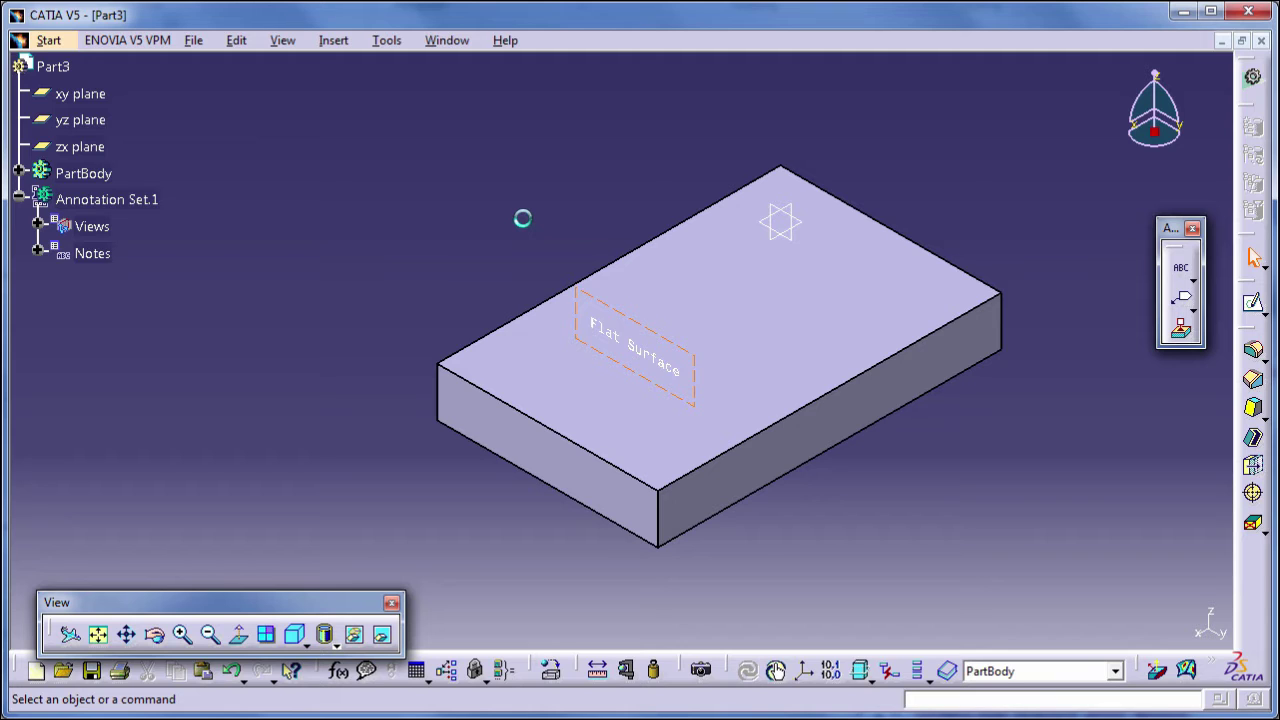
click(620, 331)
In the note's Properties, apply blue as the Lines and Curves colour on the Graphic tab.
right_click(617, 328)
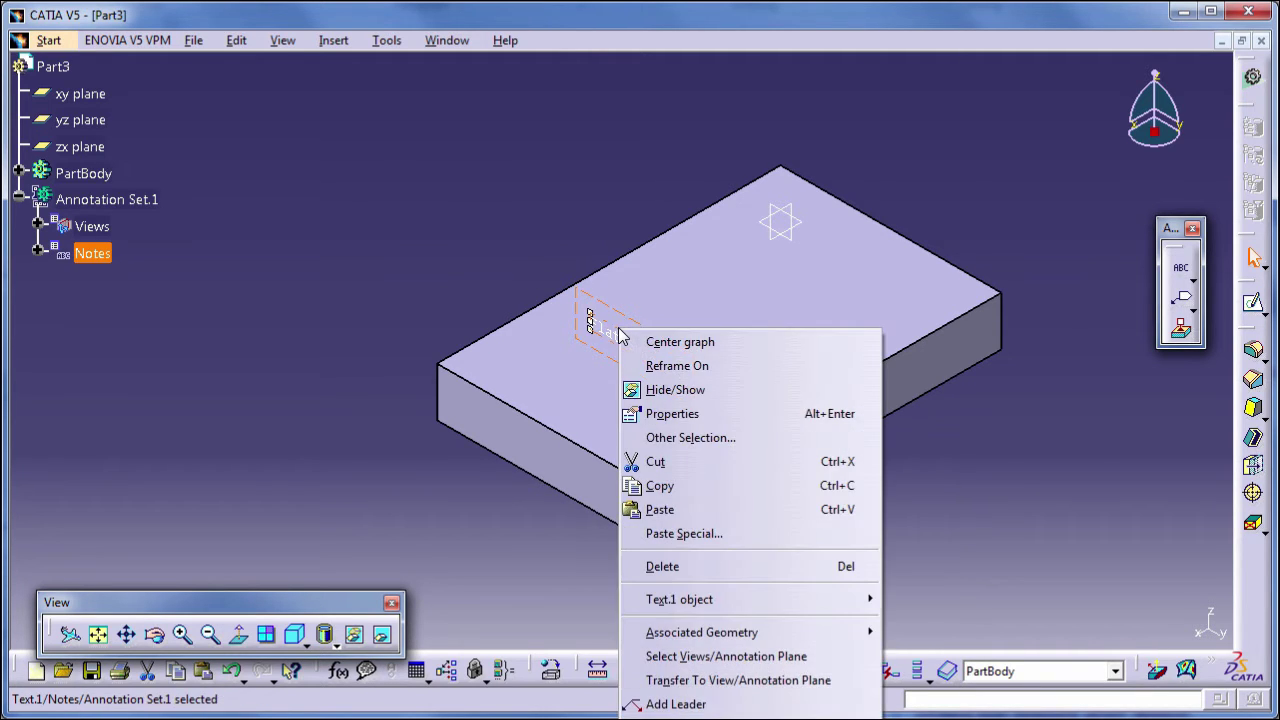
click(645, 413)
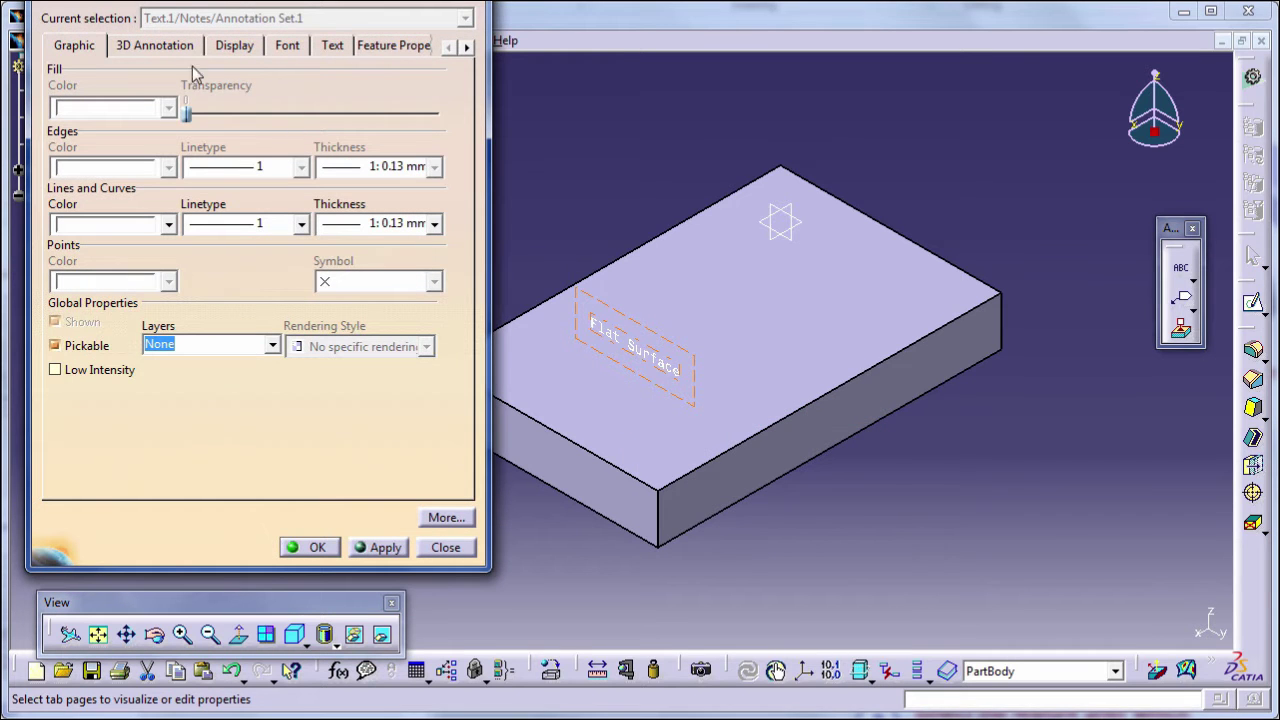
drag(185, 6, 199, 91)
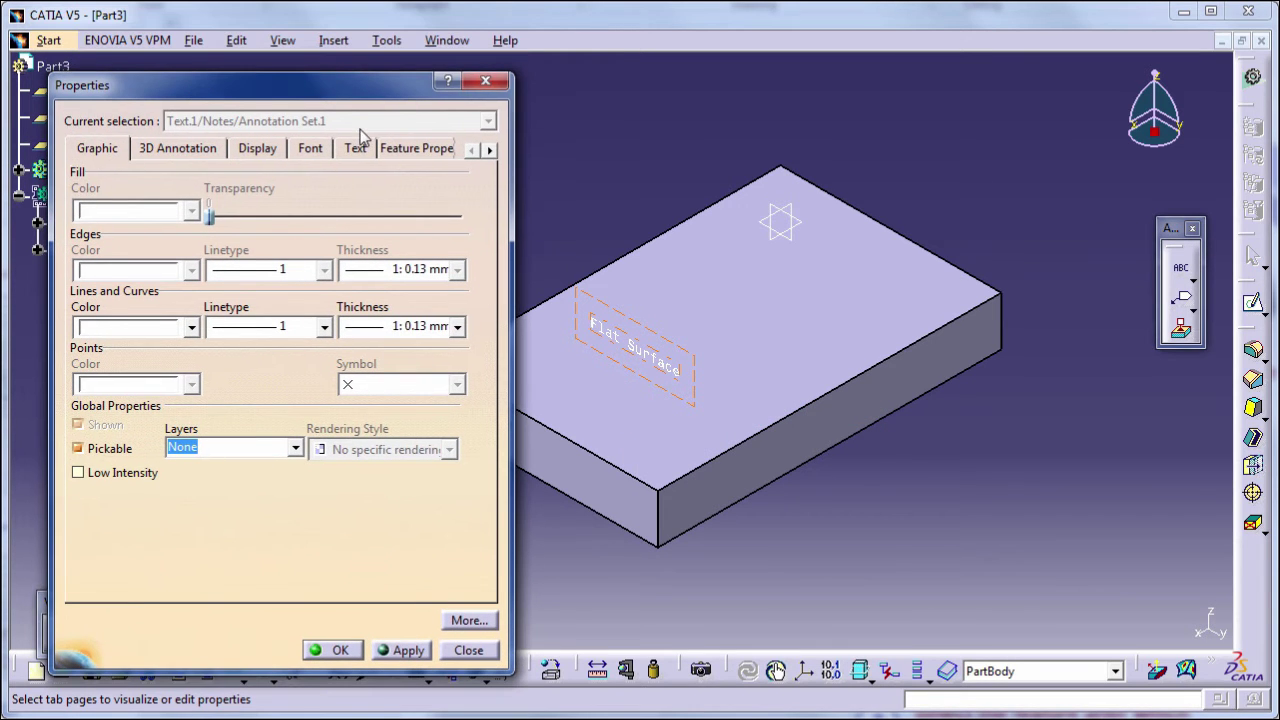
click(100, 150)
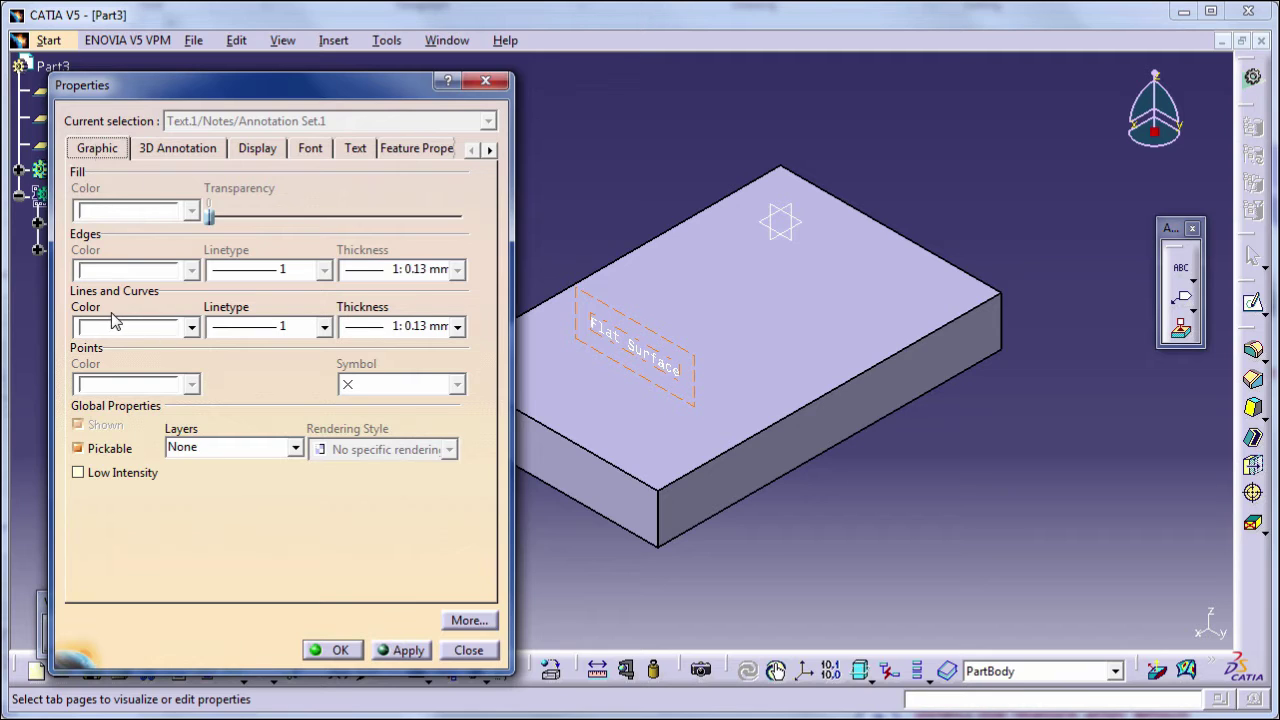
click(191, 327)
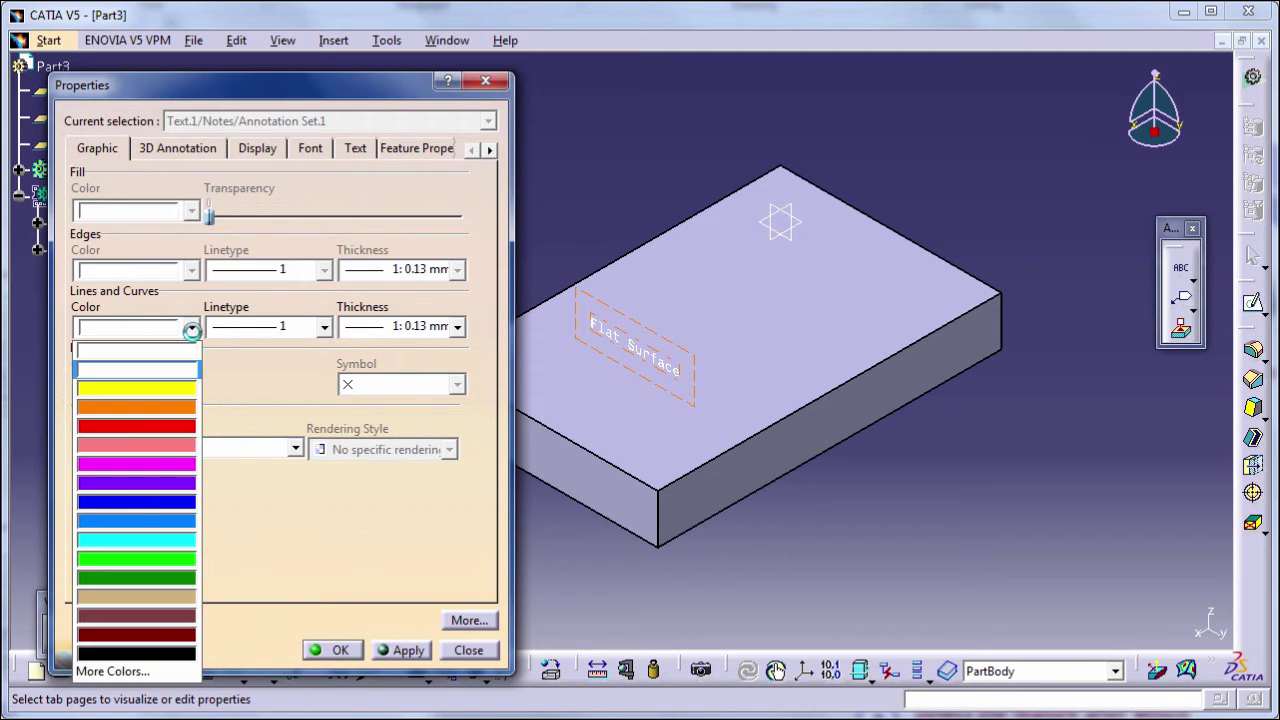
click(136, 501)
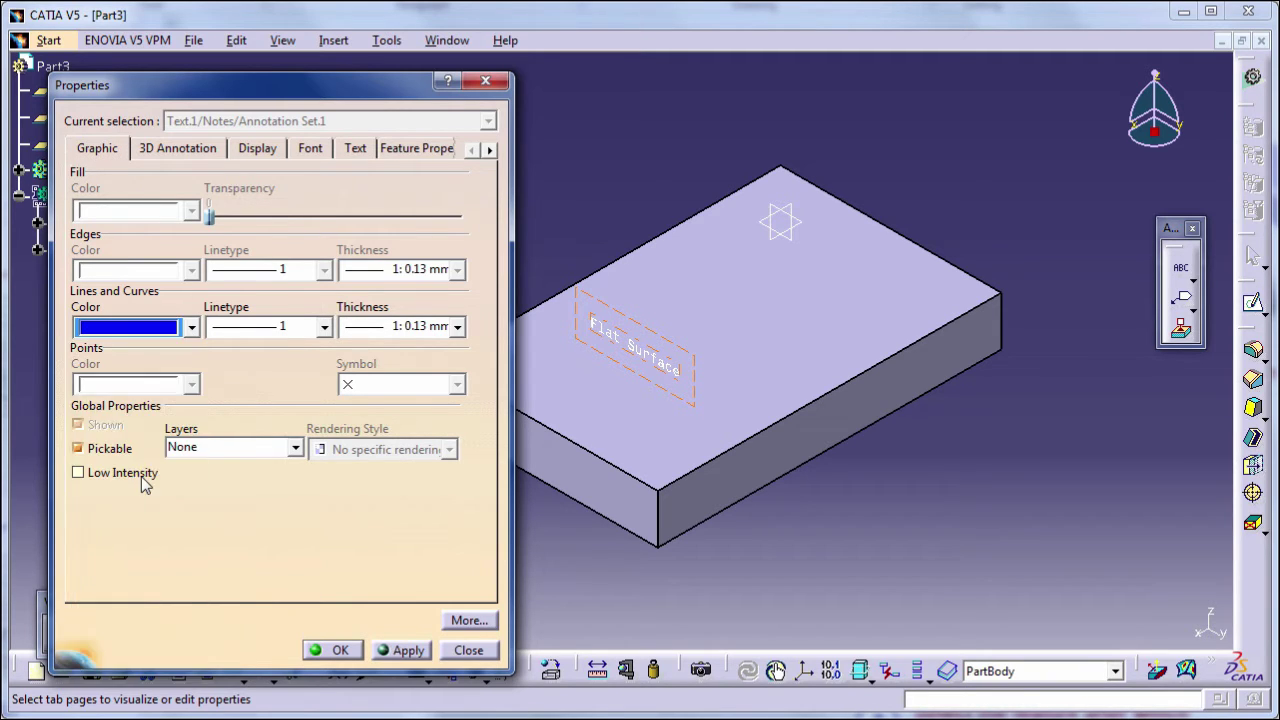
click(390, 651)
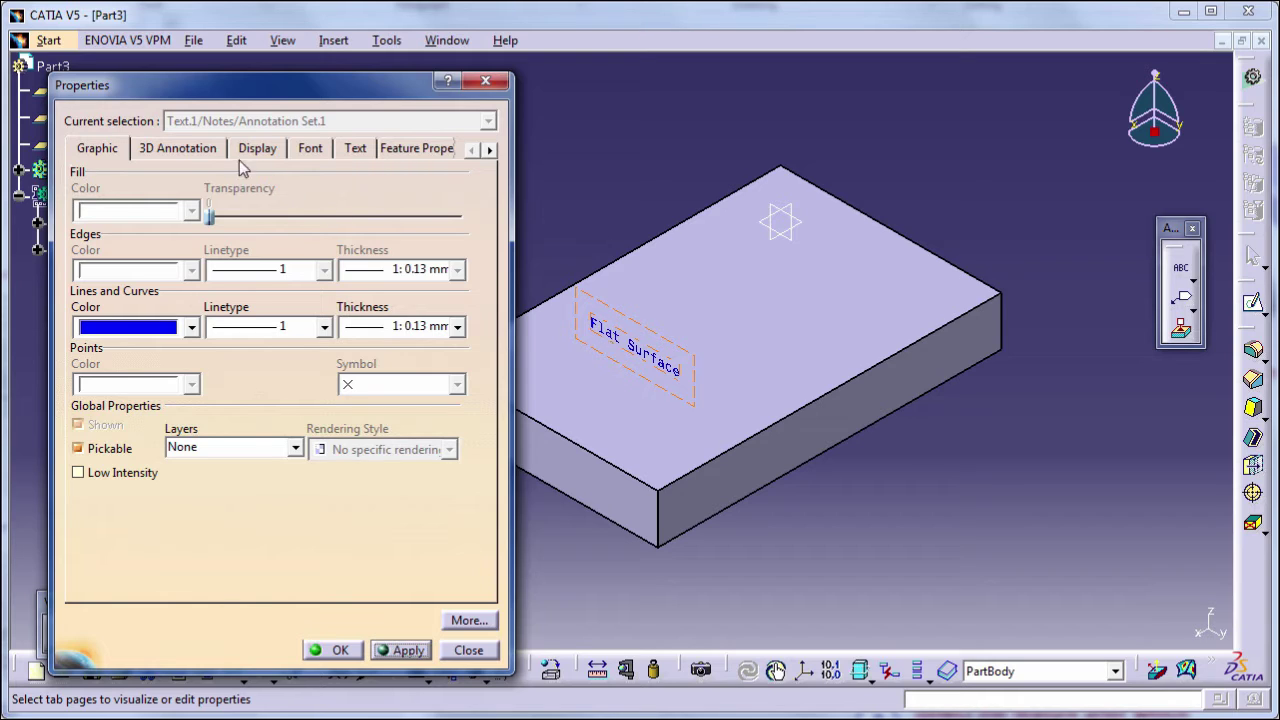
Show the Display settings under the note's 3D Annotation properties.
click(182, 143)
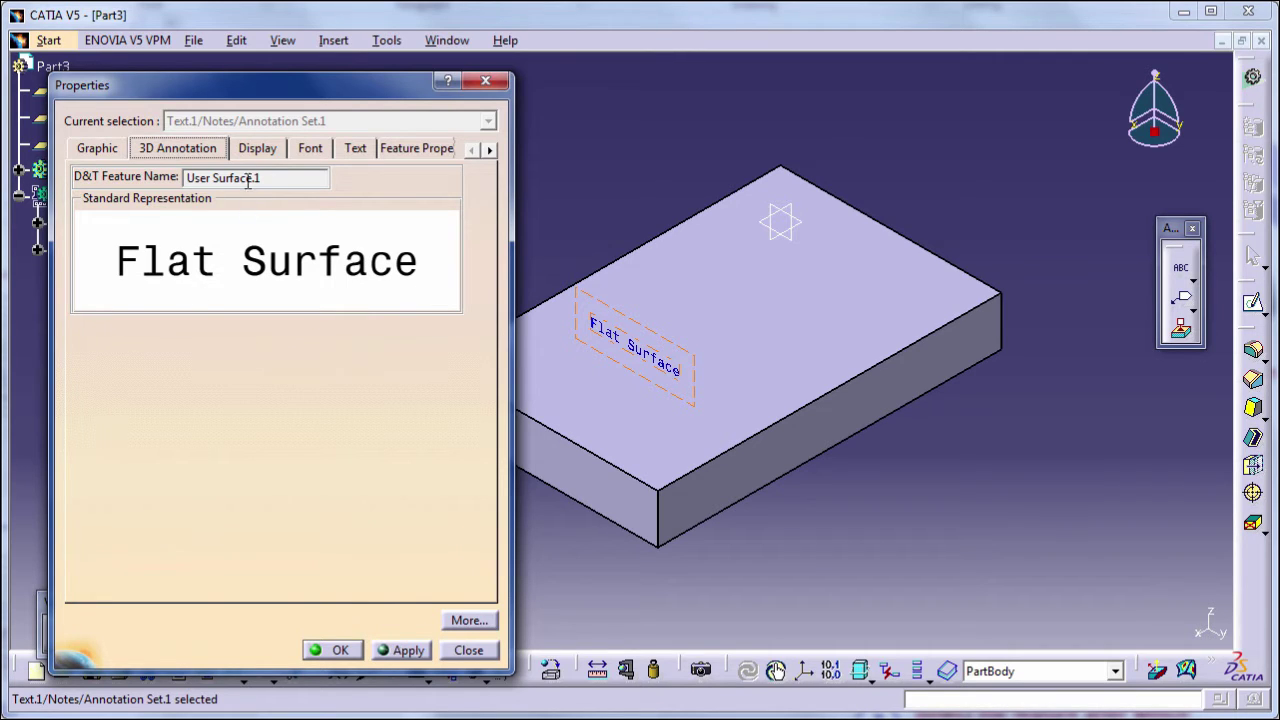
click(256, 147)
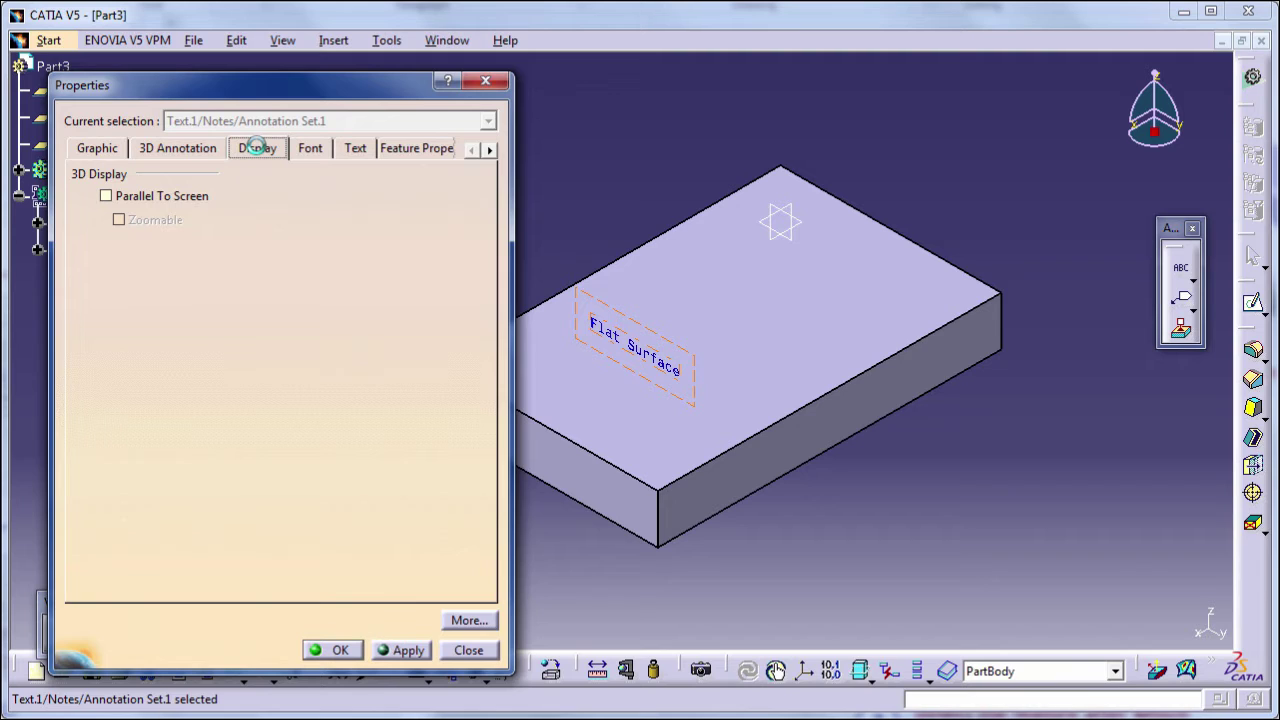
Apply Parallel To Screen on, then off again, so the note lies flat on the face.
click(134, 198)
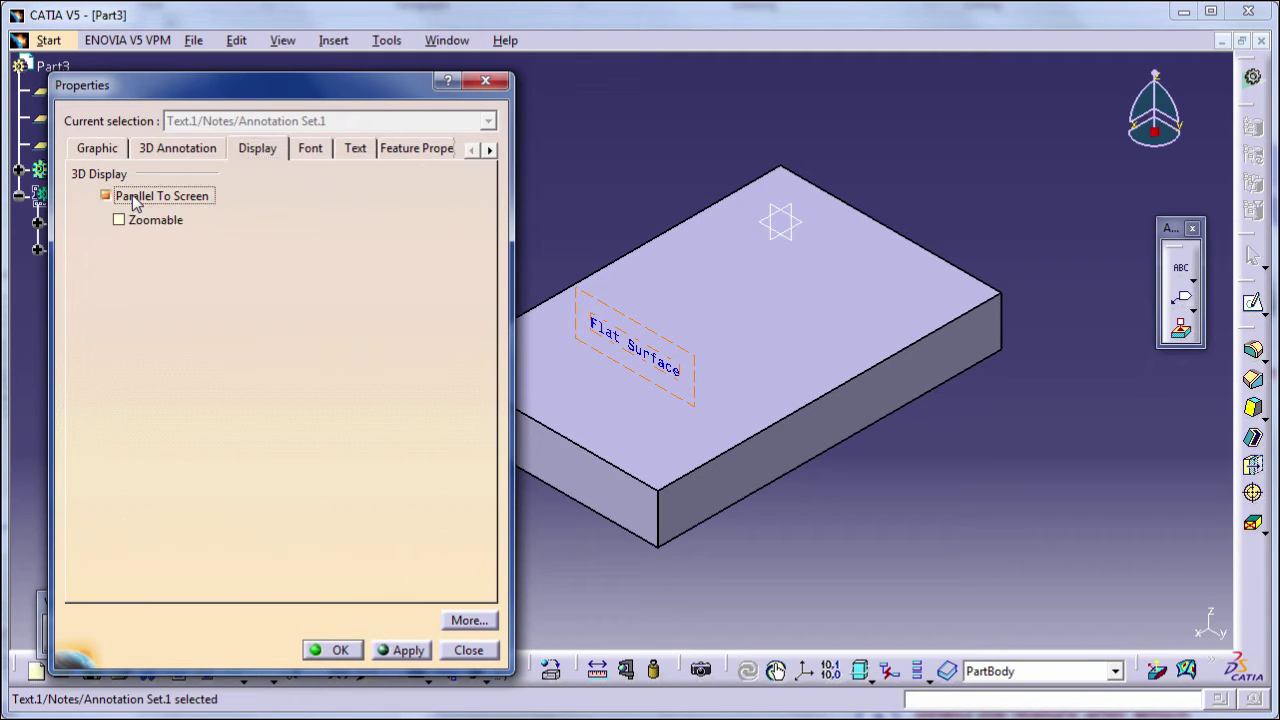
click(395, 650)
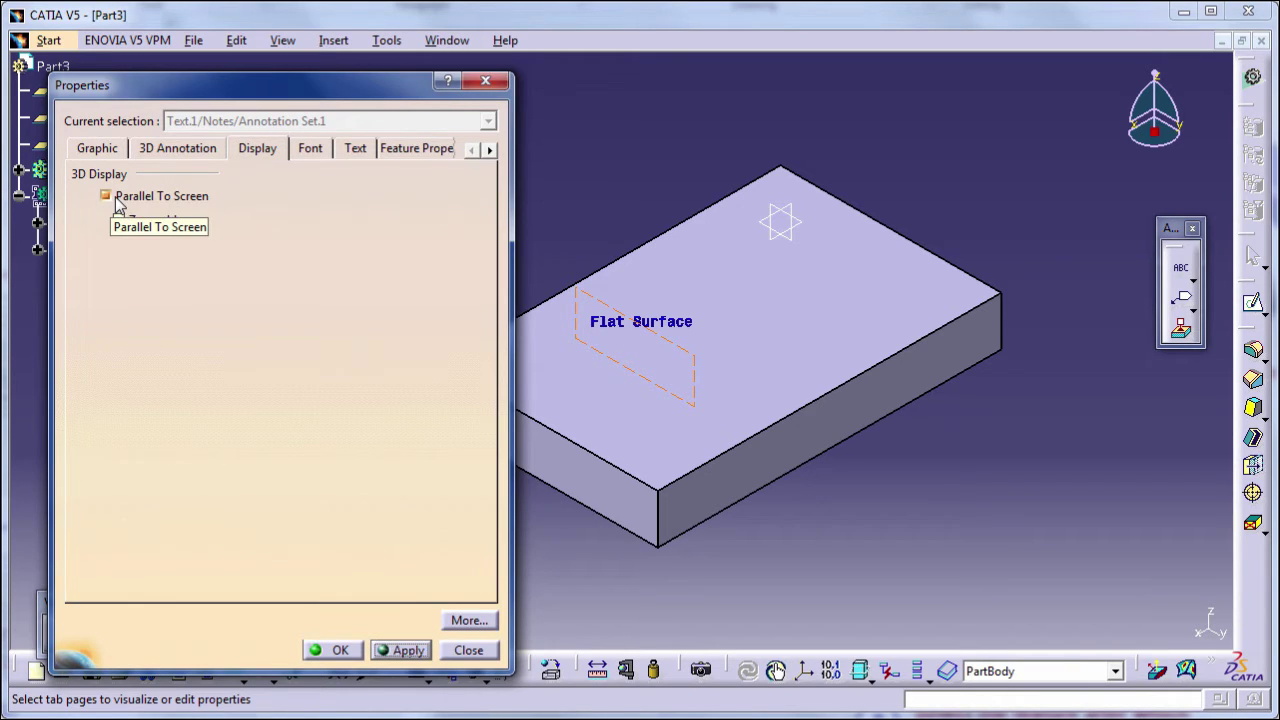
click(108, 197)
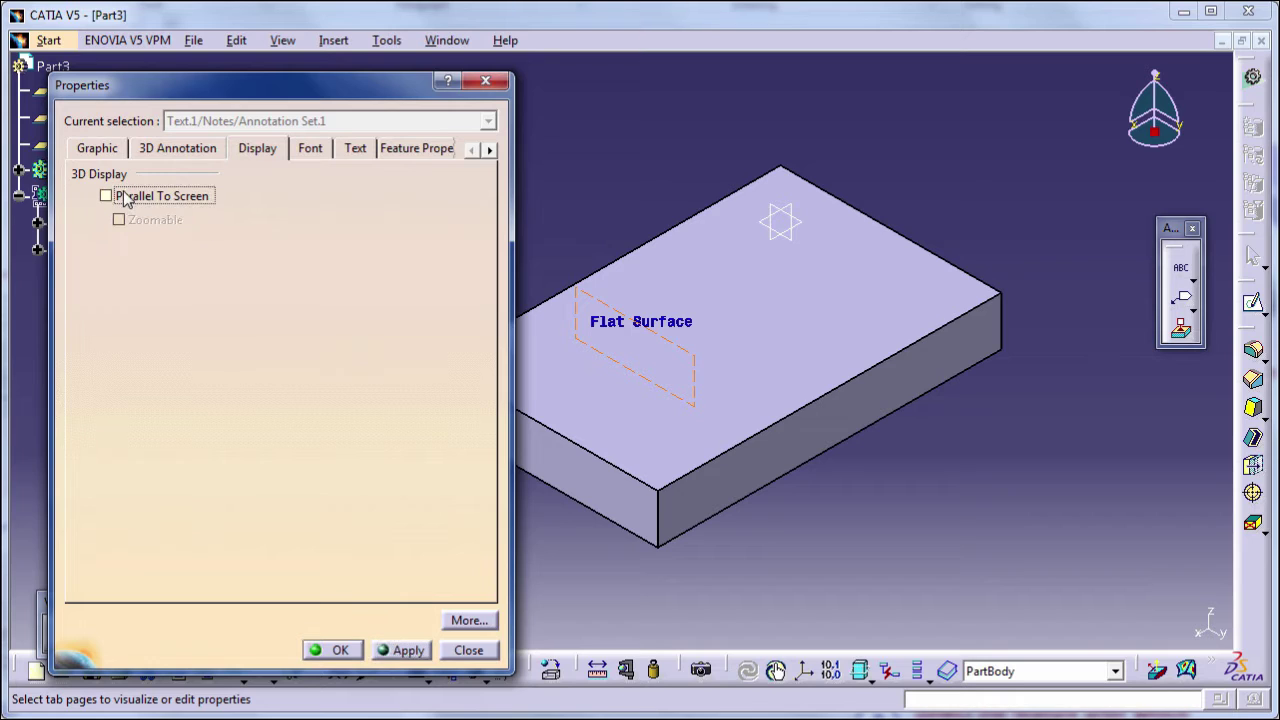
click(406, 649)
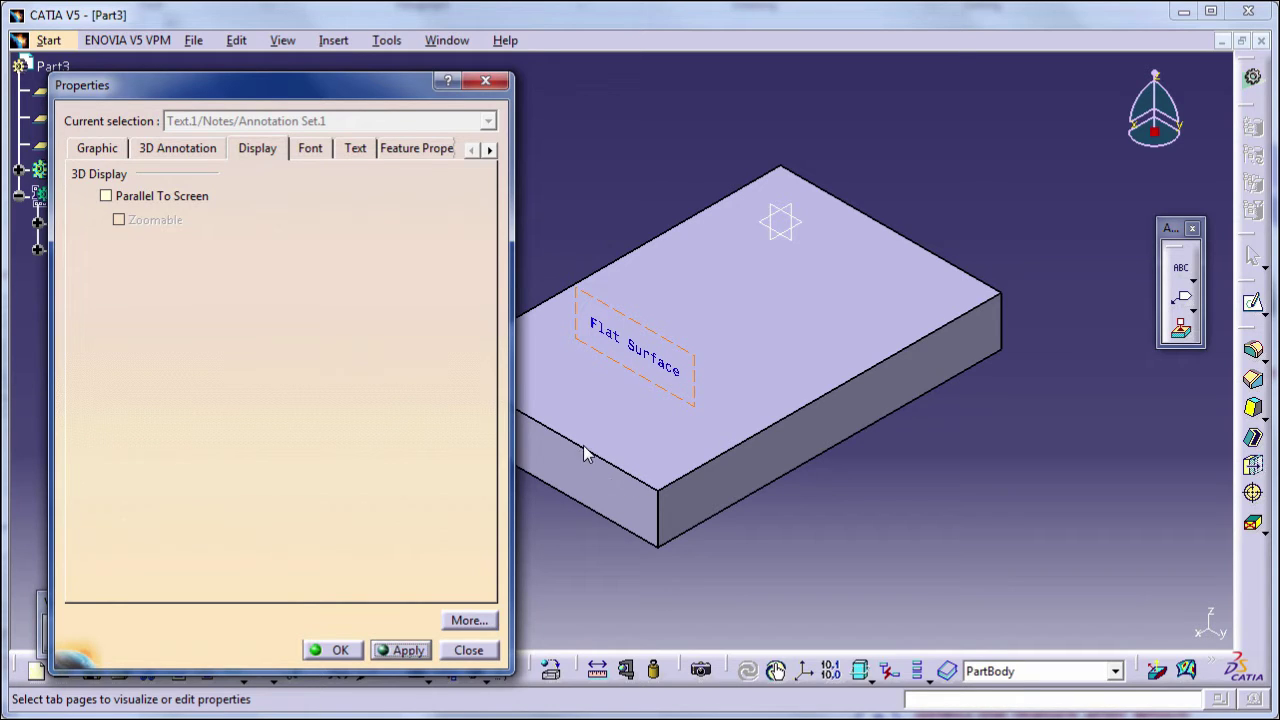
click(306, 148)
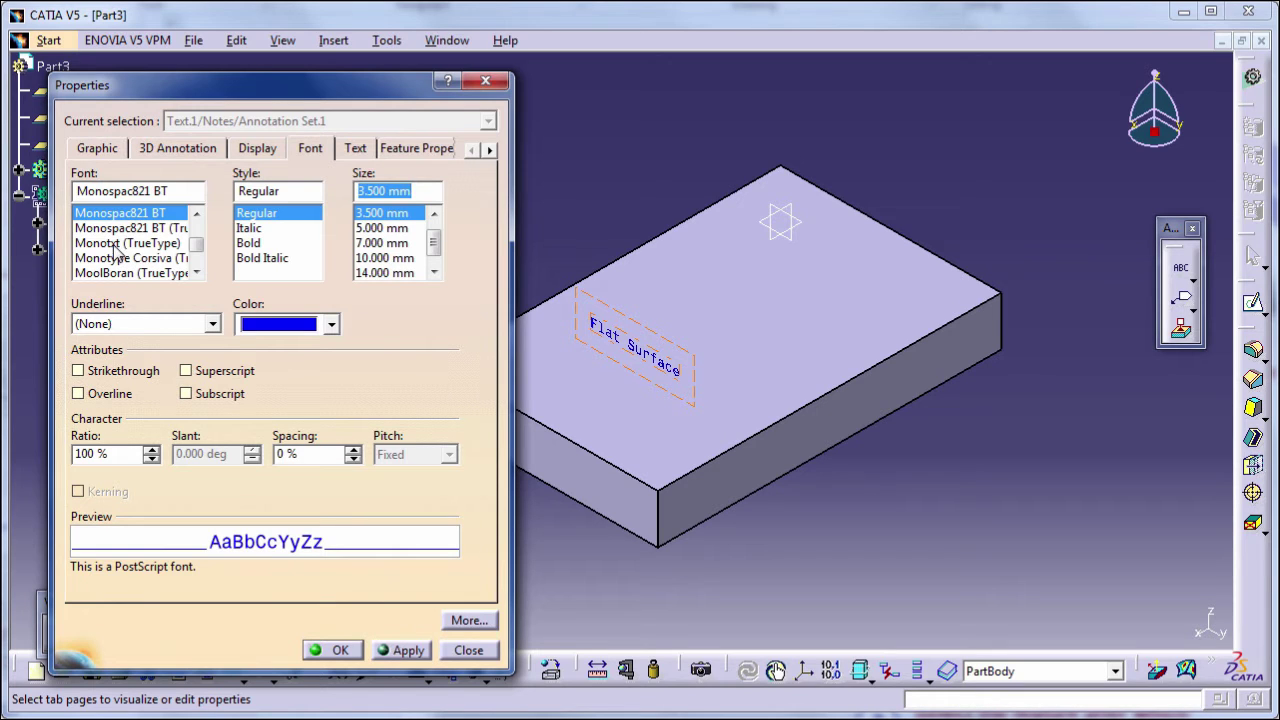
Apply the Monotxt font to the note as a trial.
click(116, 244)
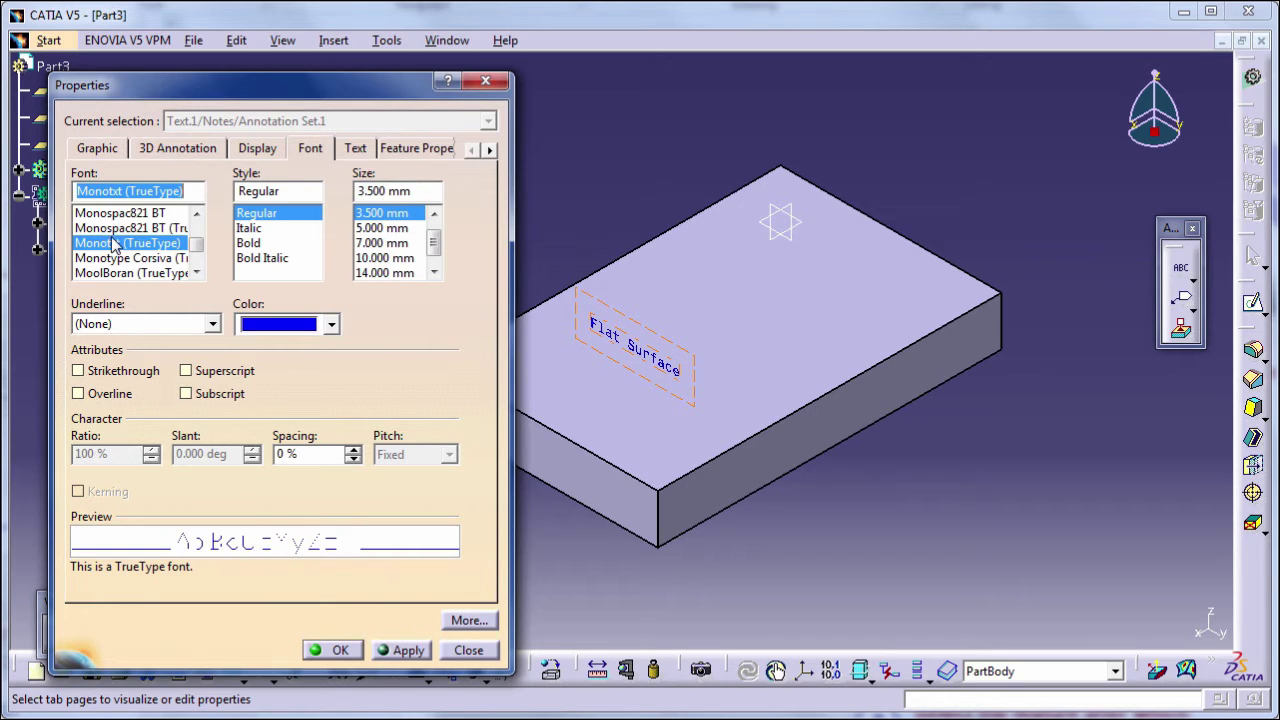
click(404, 650)
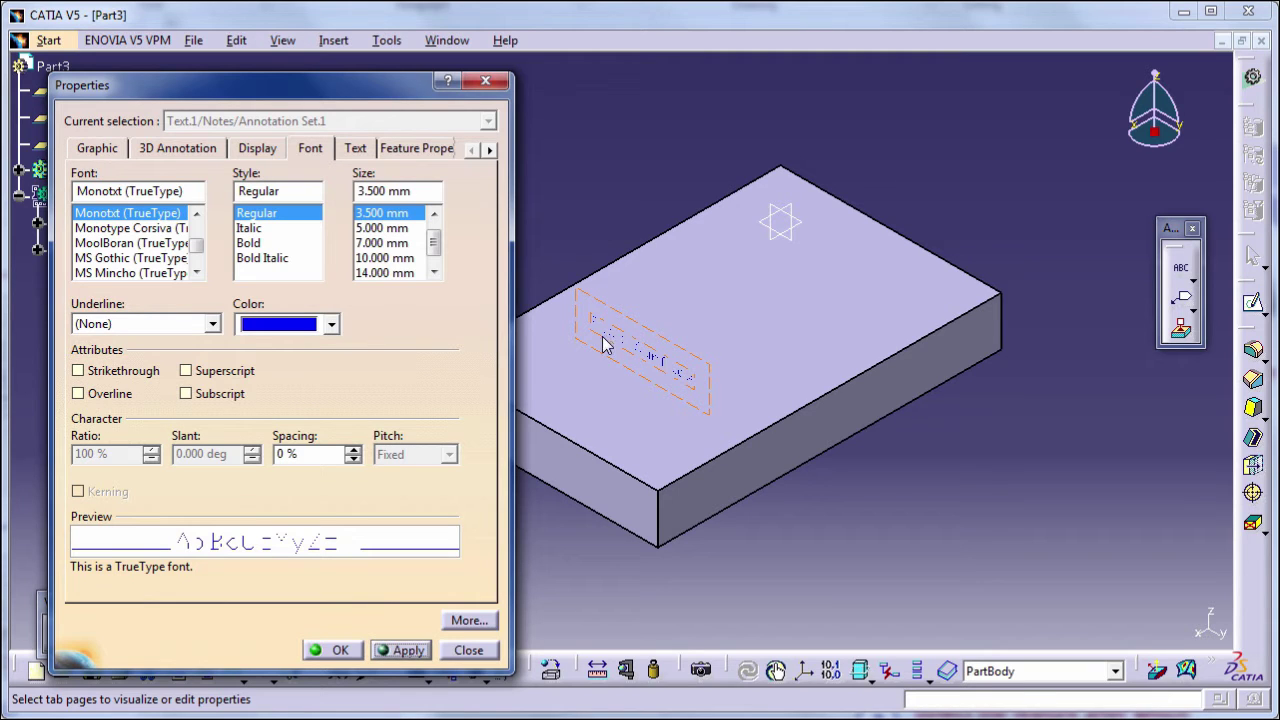
drag(197, 246, 197, 257)
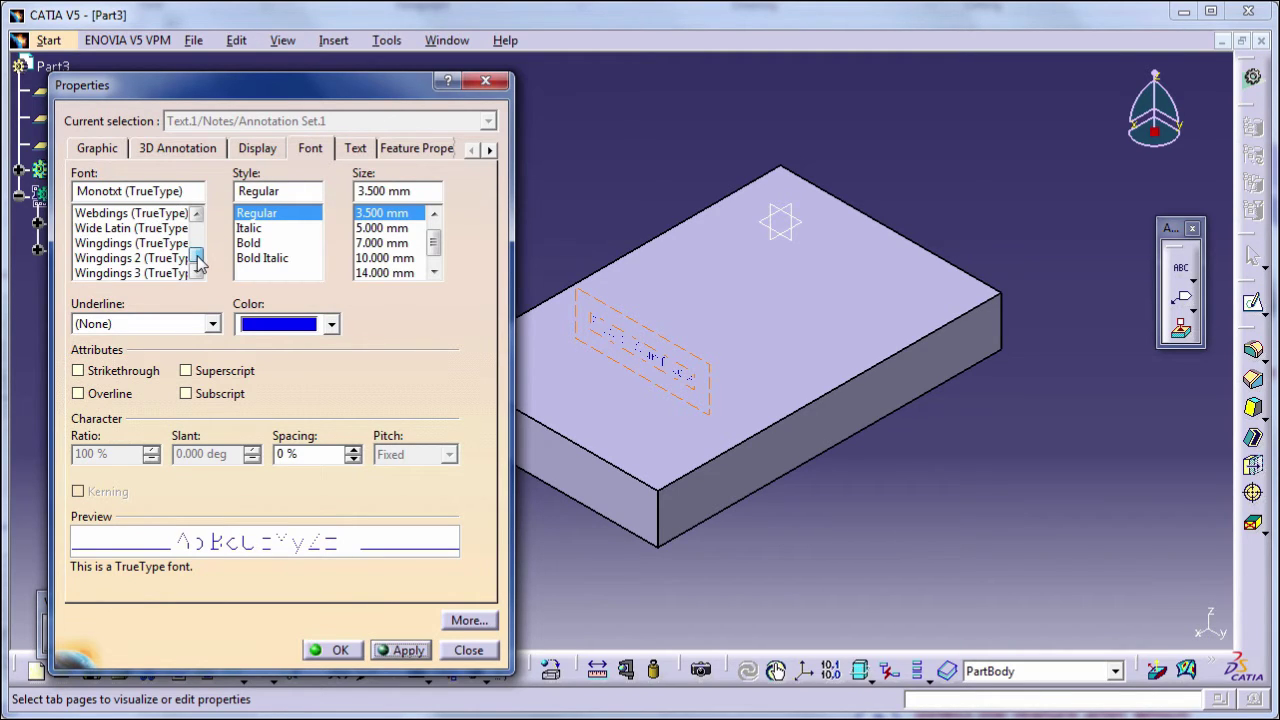
Try Wingdings, Wingdings 3 and Stencil, then apply Source Sans Pro Semibold.
click(143, 243)
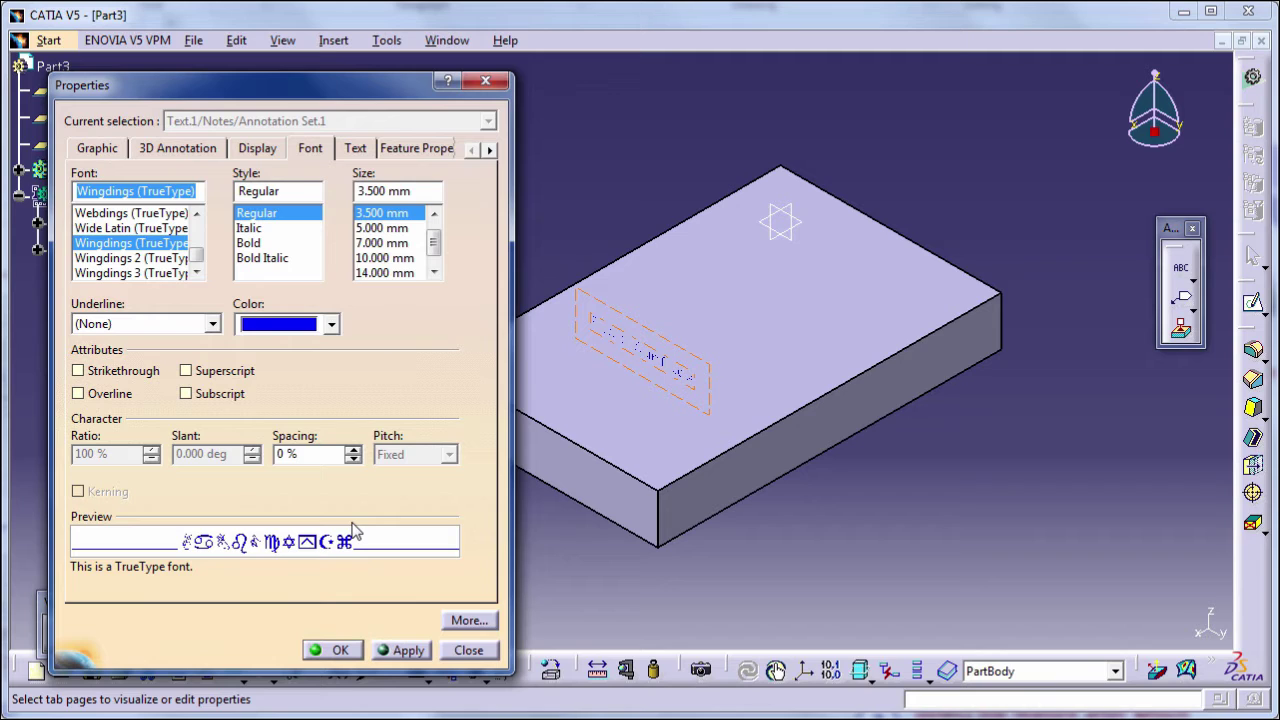
click(130, 273)
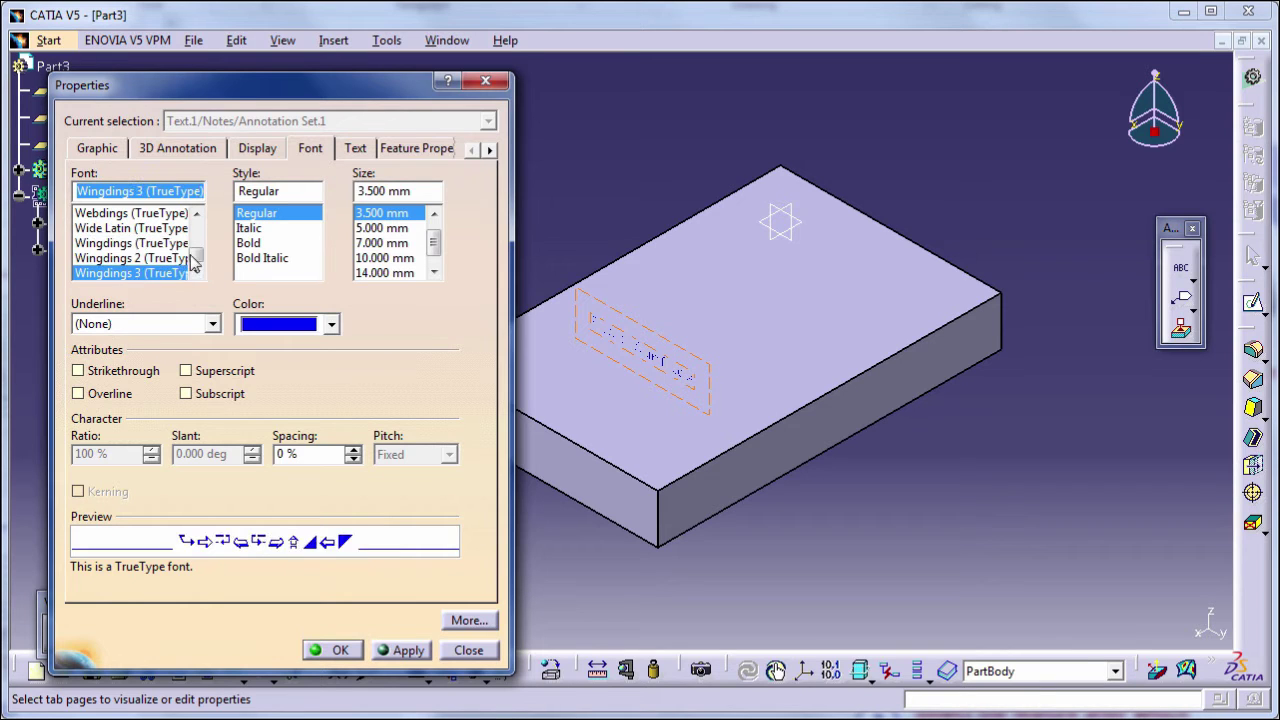
scroll(196, 256, up, 5)
scroll(196, 256, up, 3)
click(110, 258)
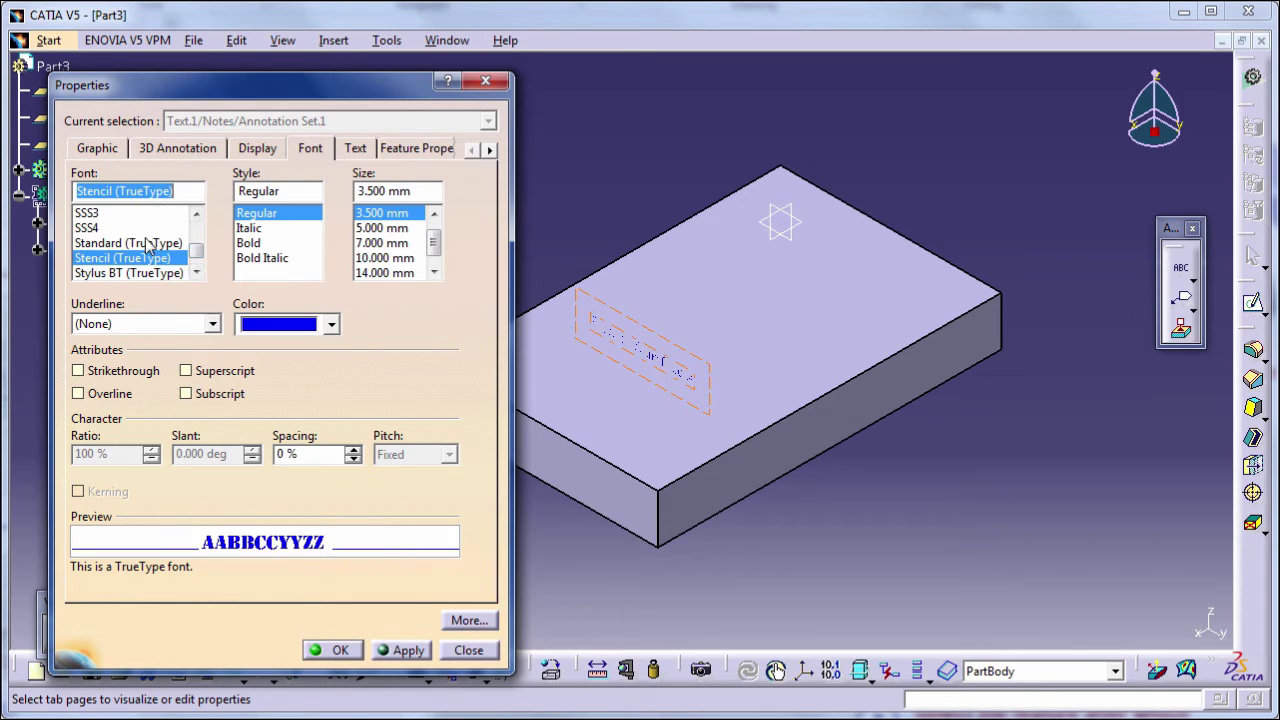
click(197, 215)
click(197, 215)
click(197, 215)
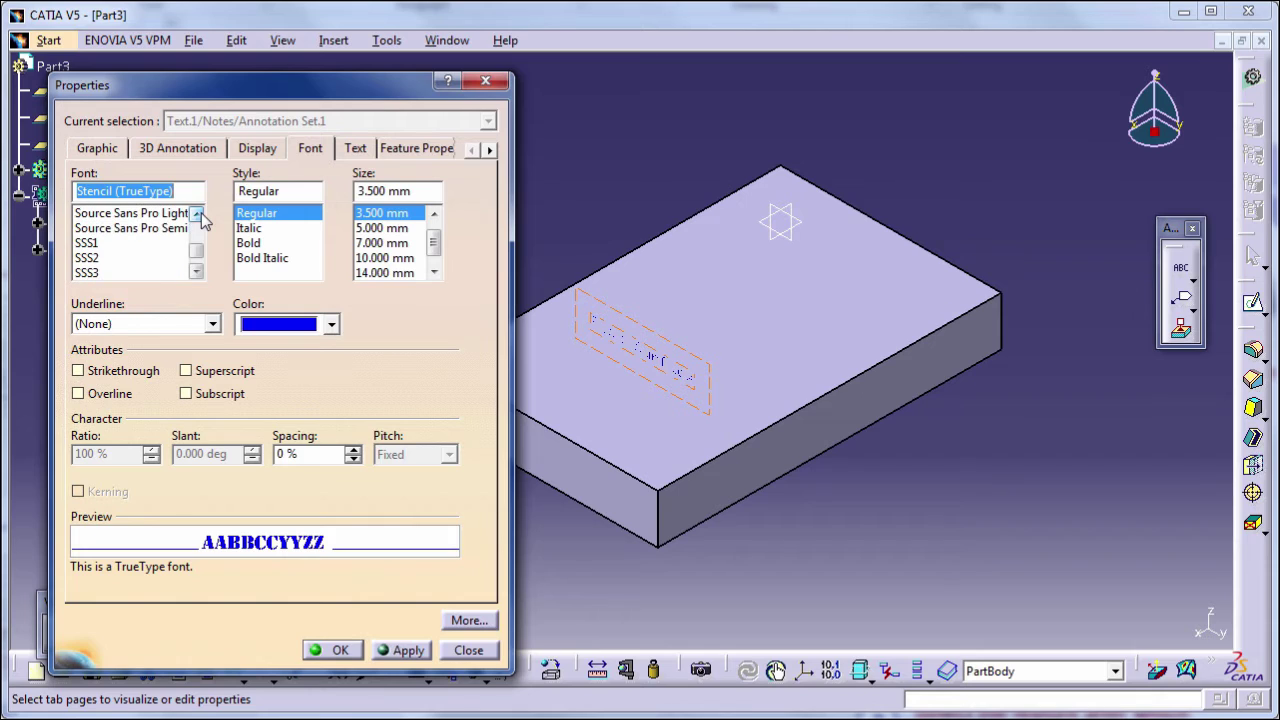
click(107, 228)
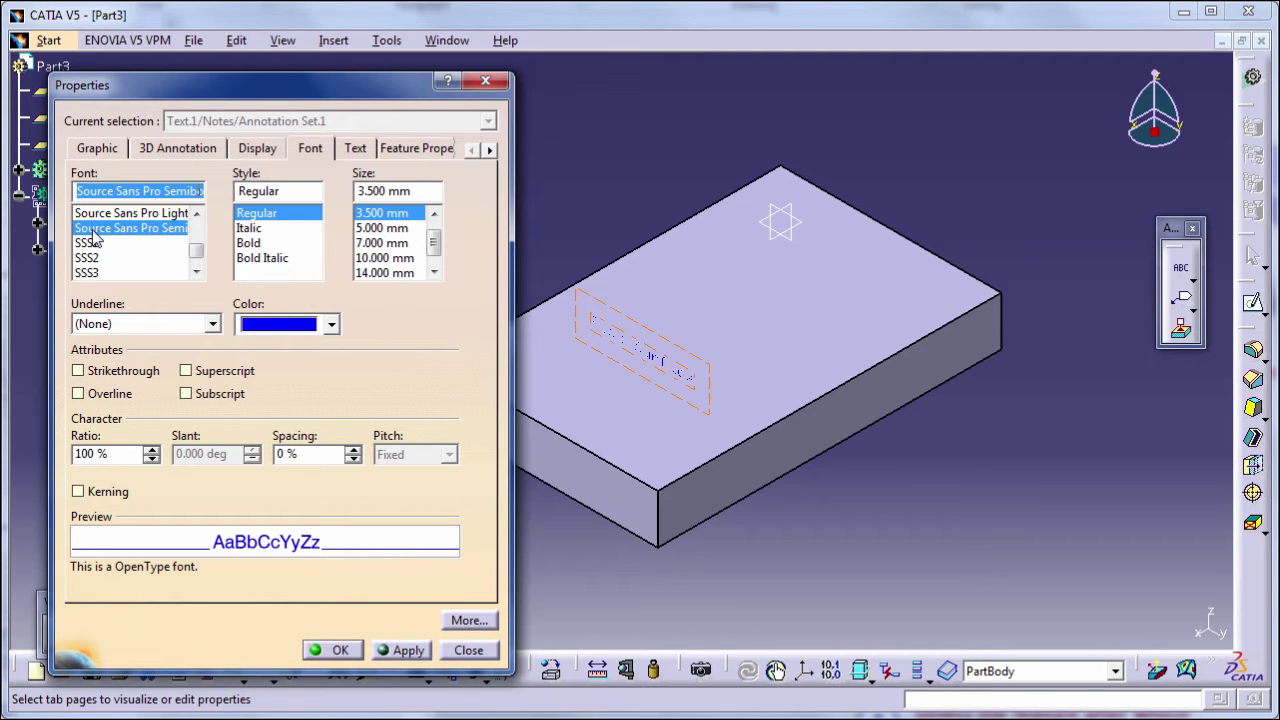
click(405, 650)
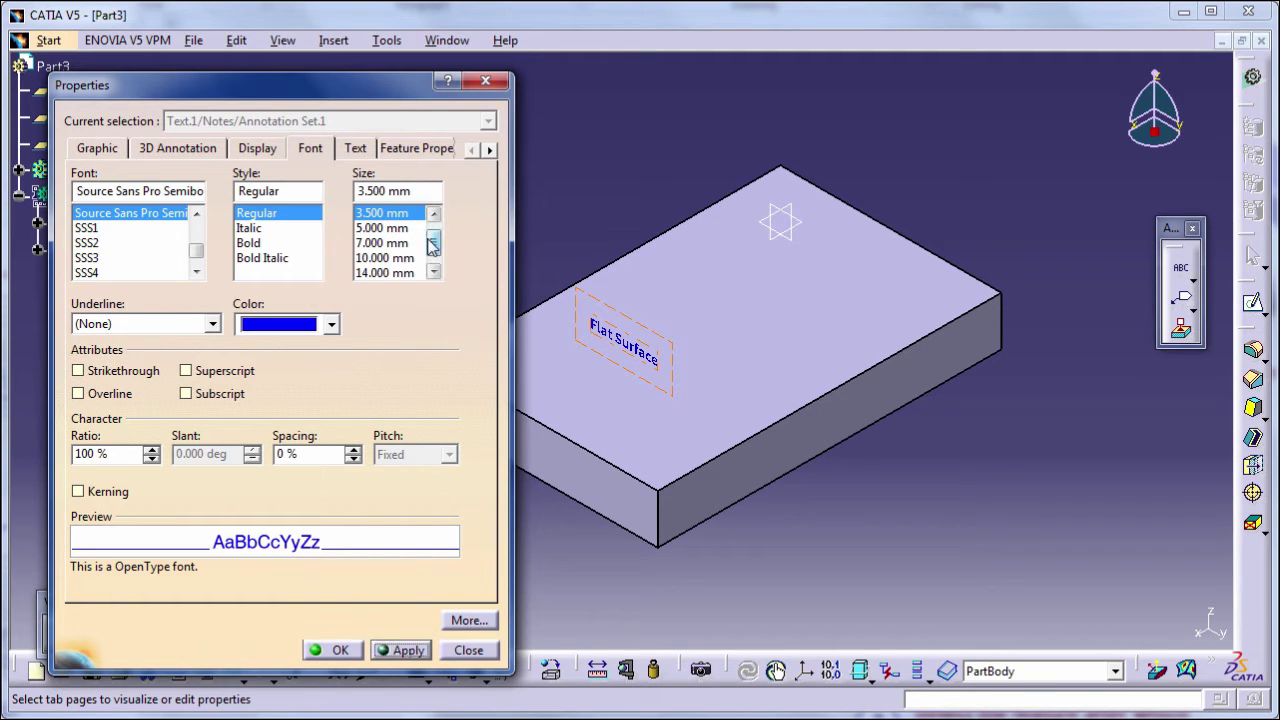
Try 2.500 mm, then apply a 5.000 mm text size to the note.
drag(432, 242, 432, 250)
click(402, 216)
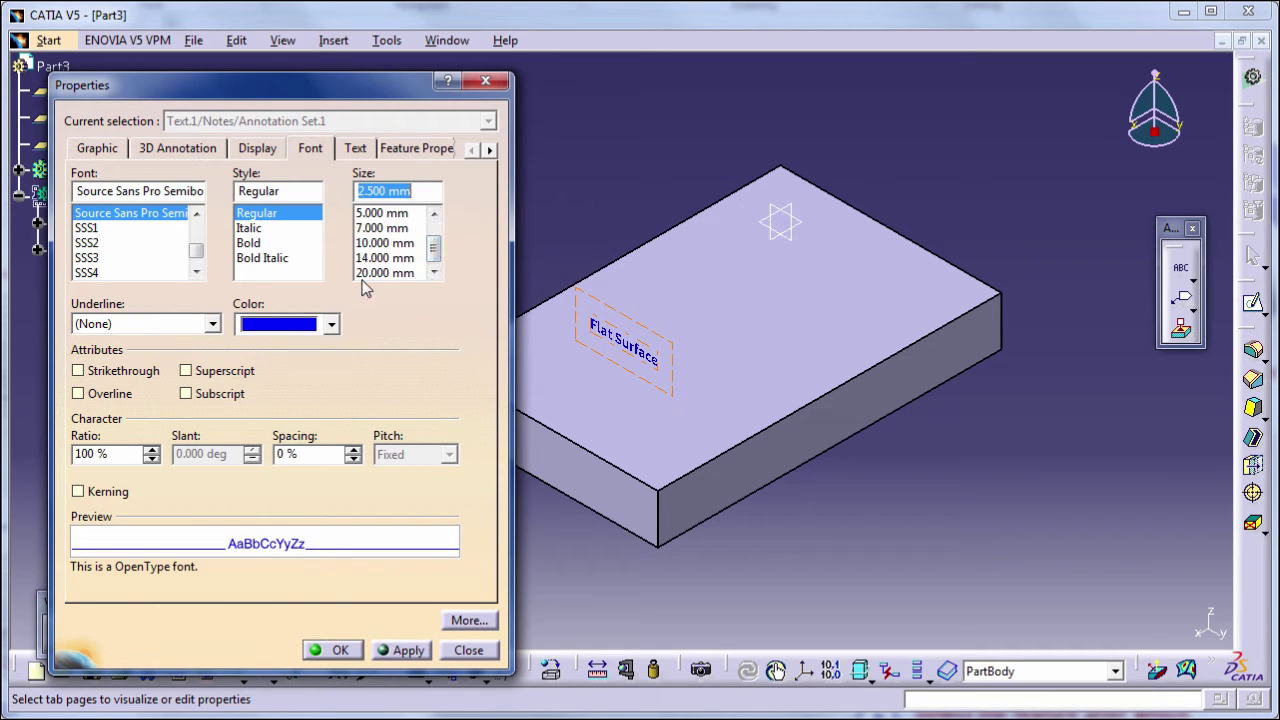
drag(433, 252, 433, 234)
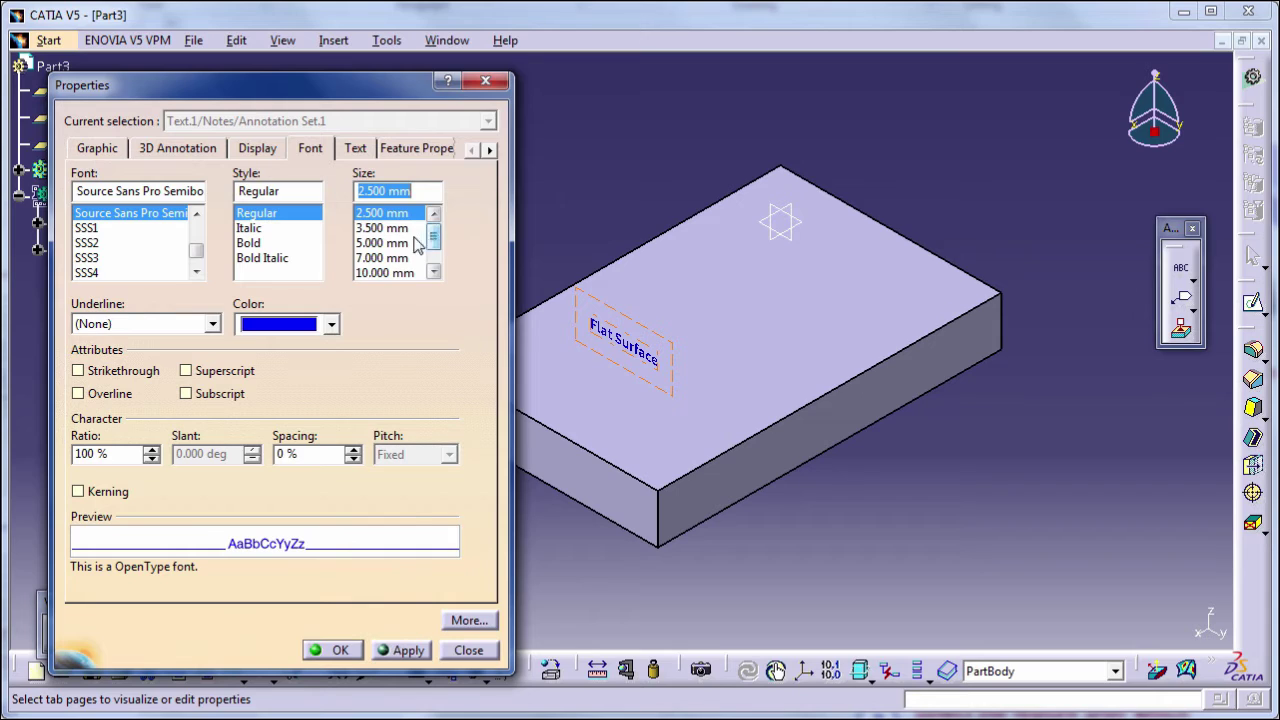
click(398, 243)
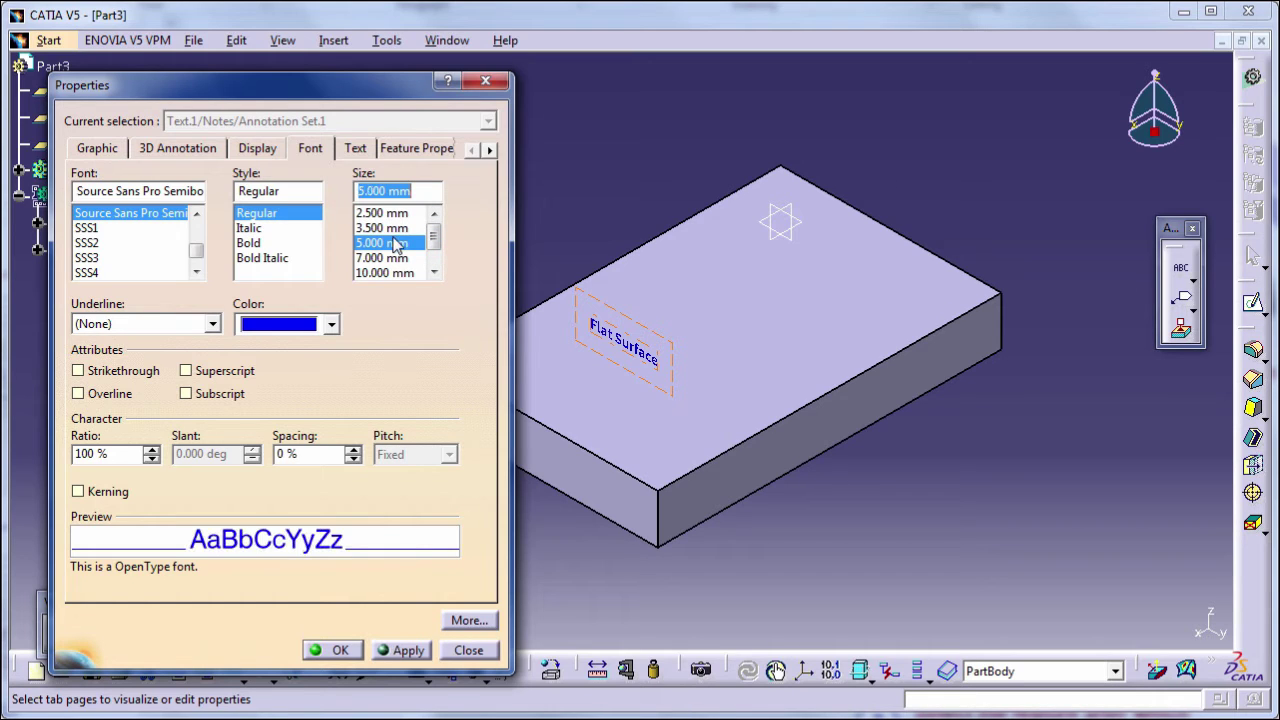
click(401, 650)
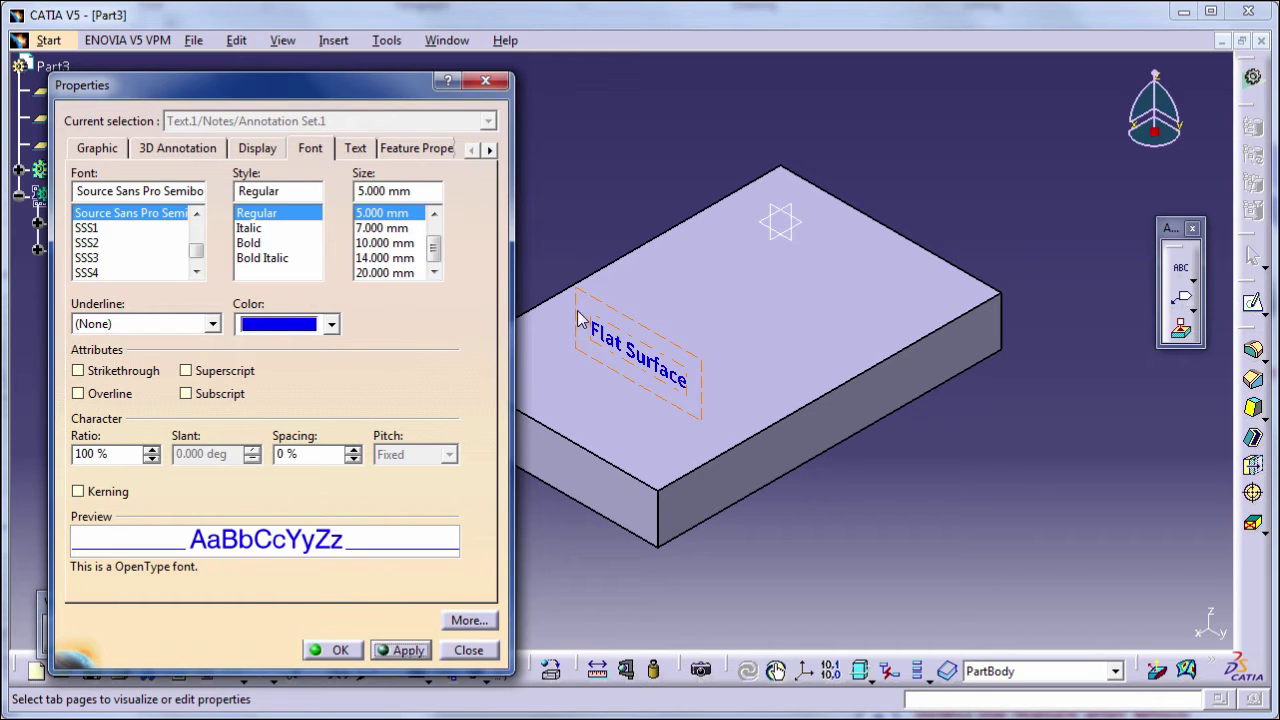
Apply the italic style to the note text.
click(252, 234)
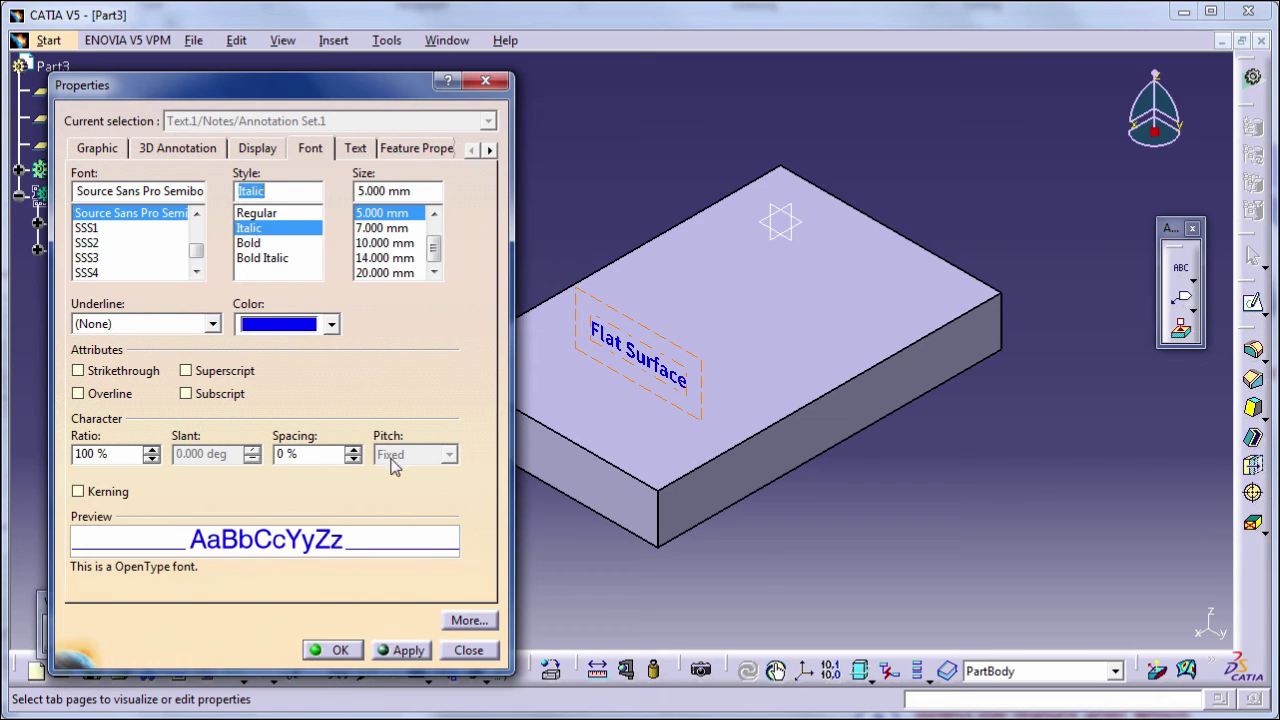
click(416, 652)
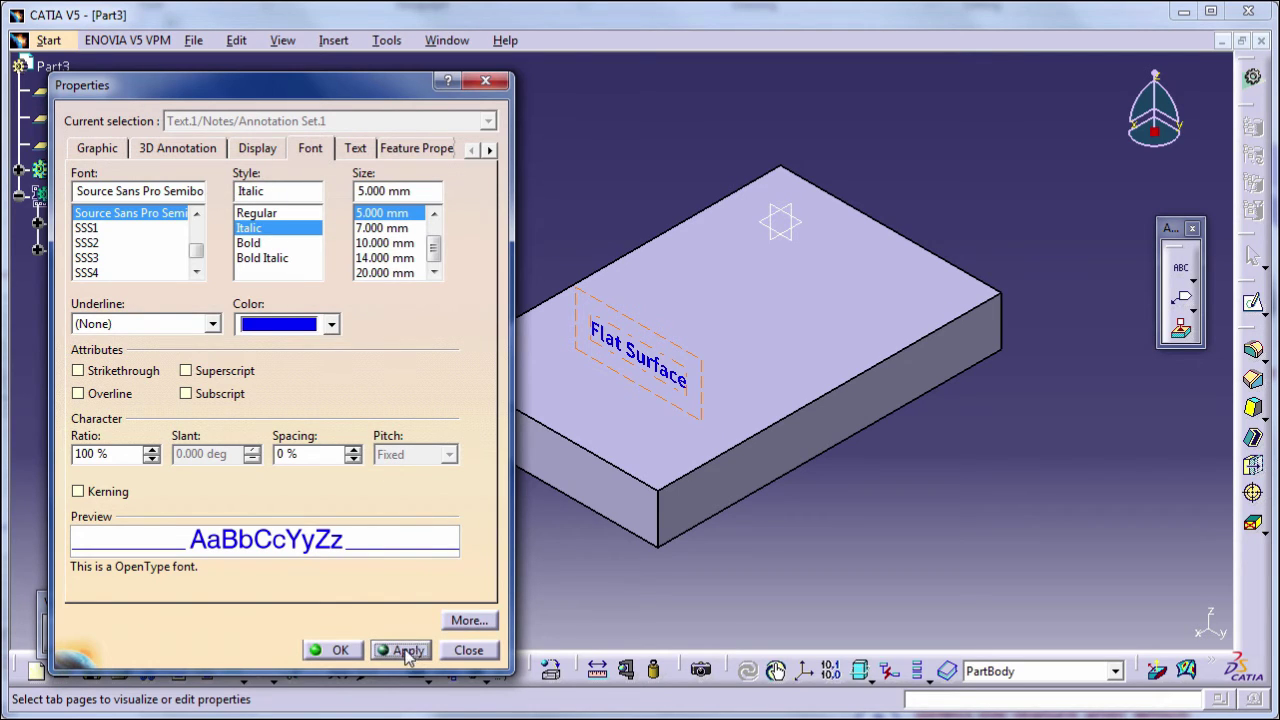
click(402, 651)
Apply the Aharoni font, then switch the style back to Regular.
click(197, 215)
click(197, 215)
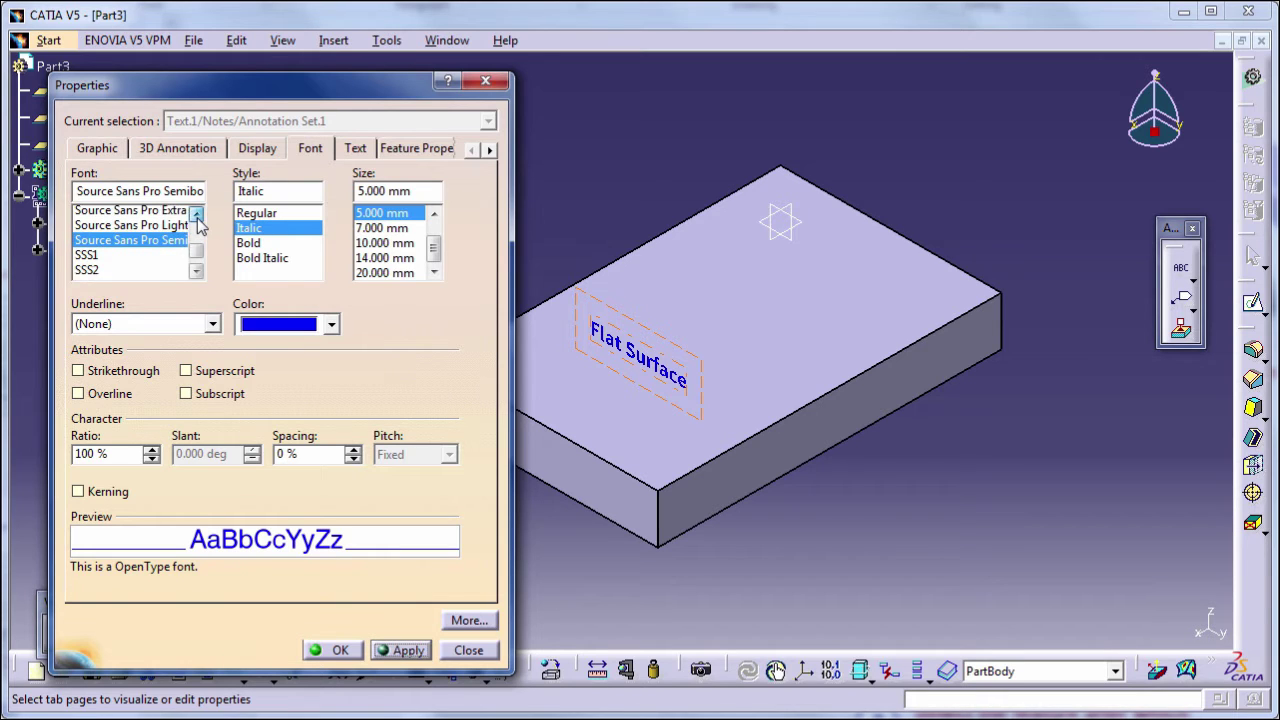
mouse_move(197, 222)
mouse_down()
mouse_move(195, 250)
mouse_move(195, 235)
mouse_up()
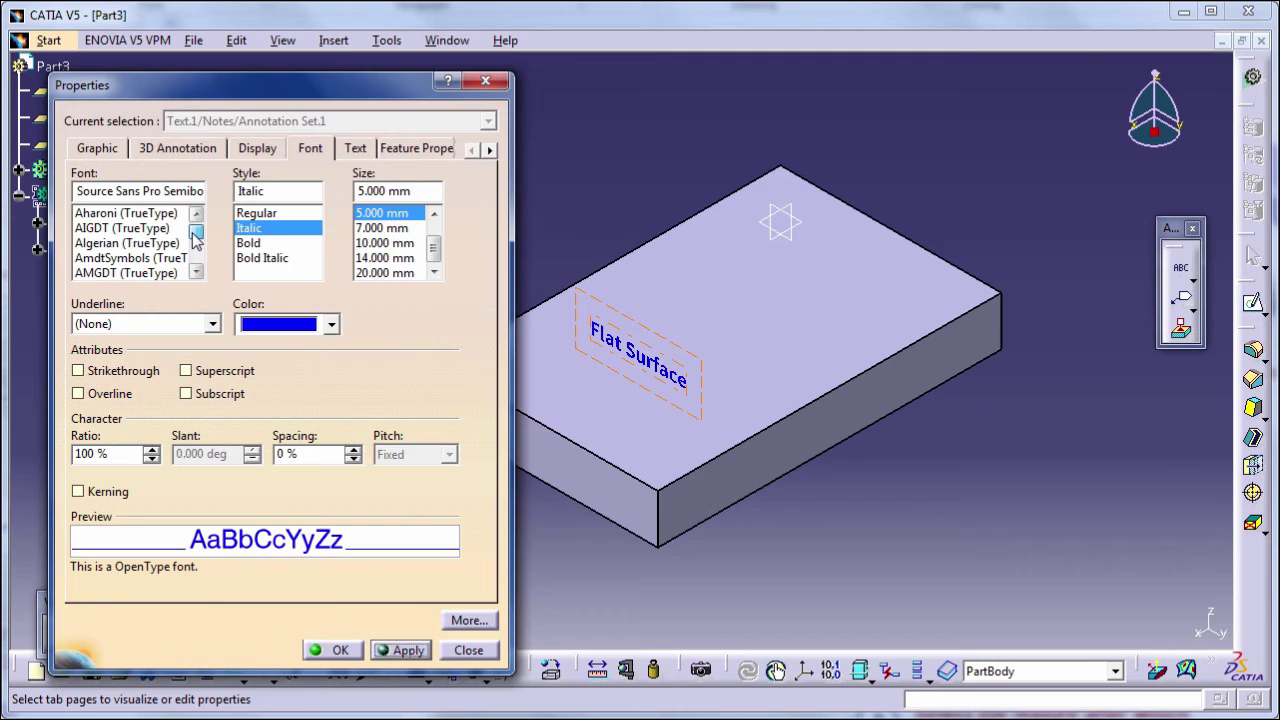
click(113, 214)
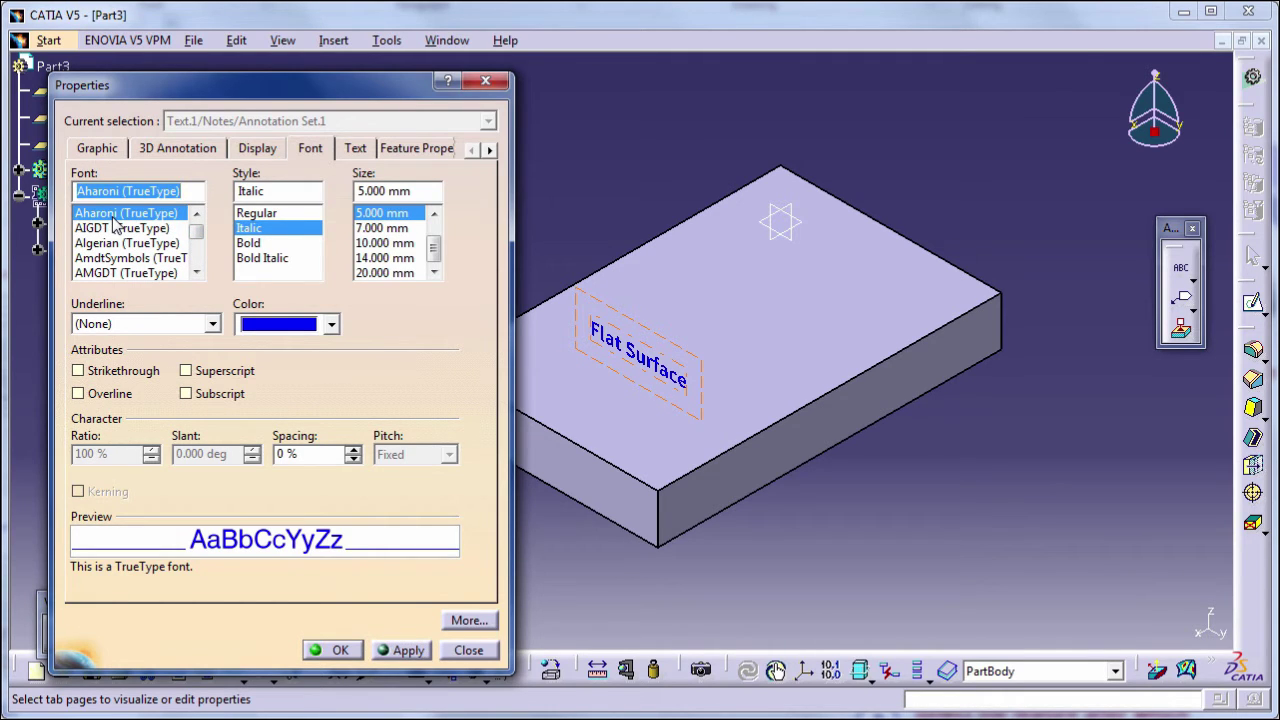
click(400, 650)
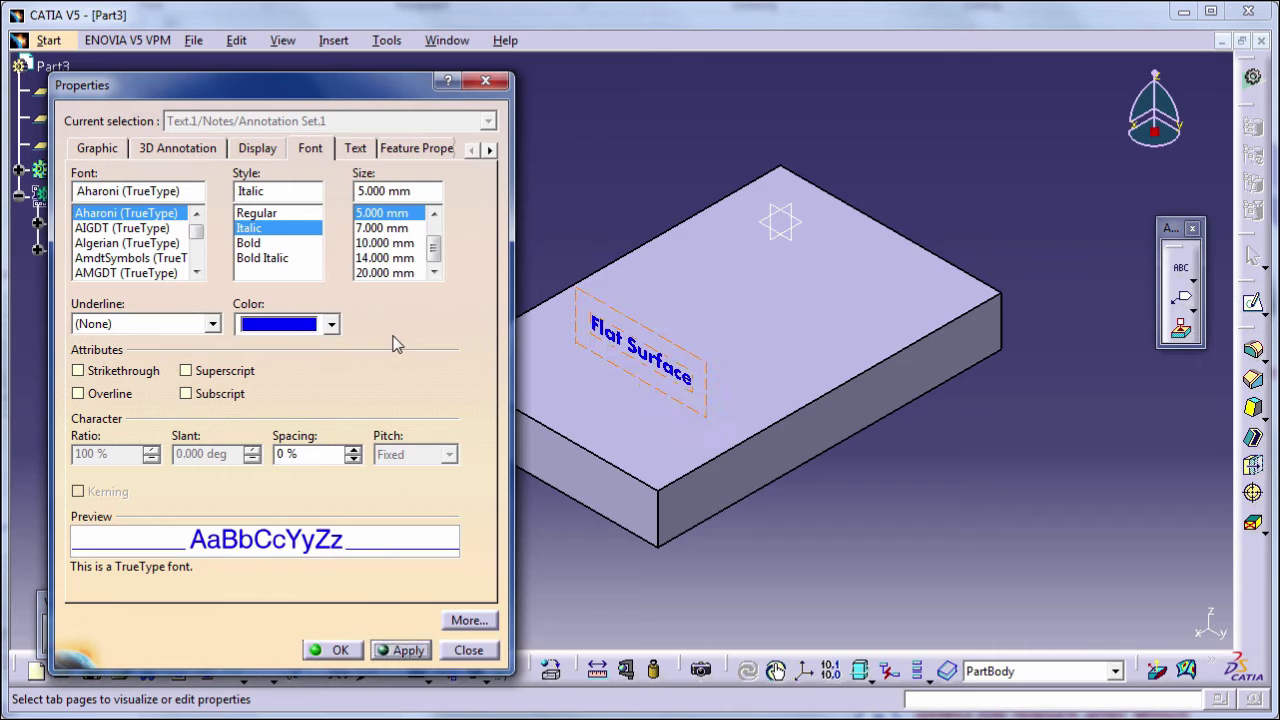
click(258, 214)
click(410, 653)
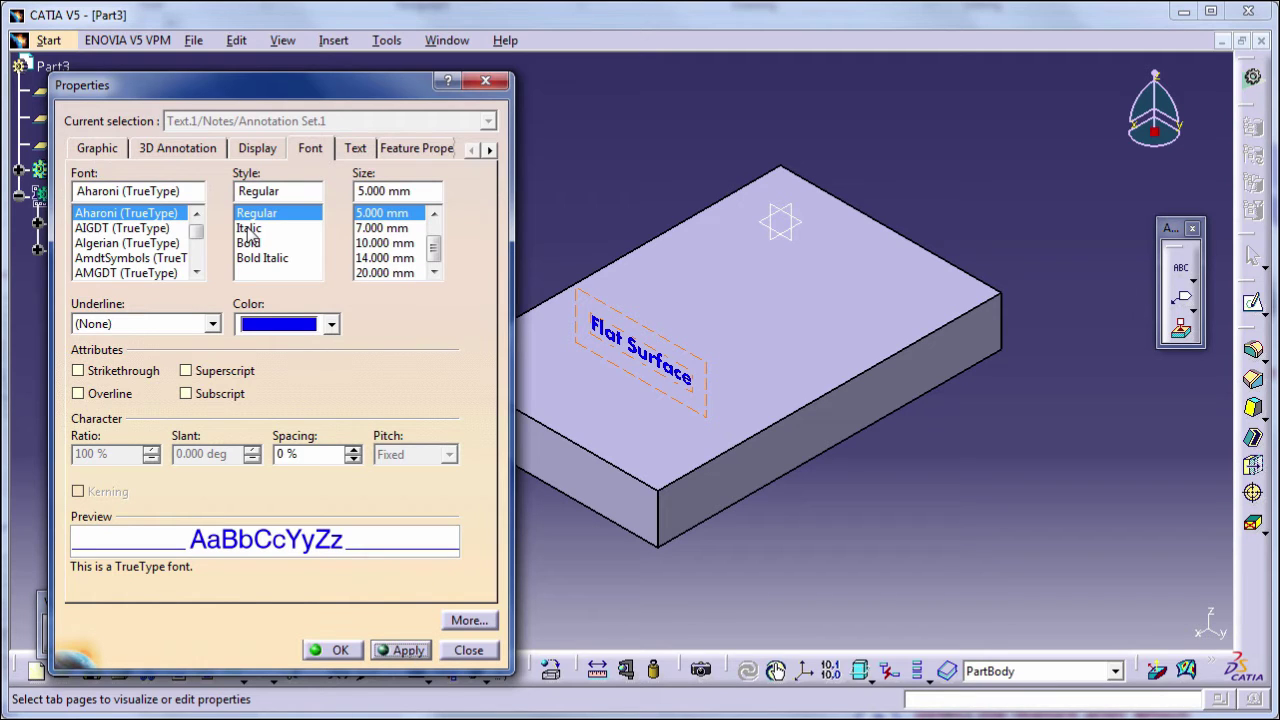
Reapply italic and scroll the font list toward Adobe Arabic.
click(250, 229)
click(401, 655)
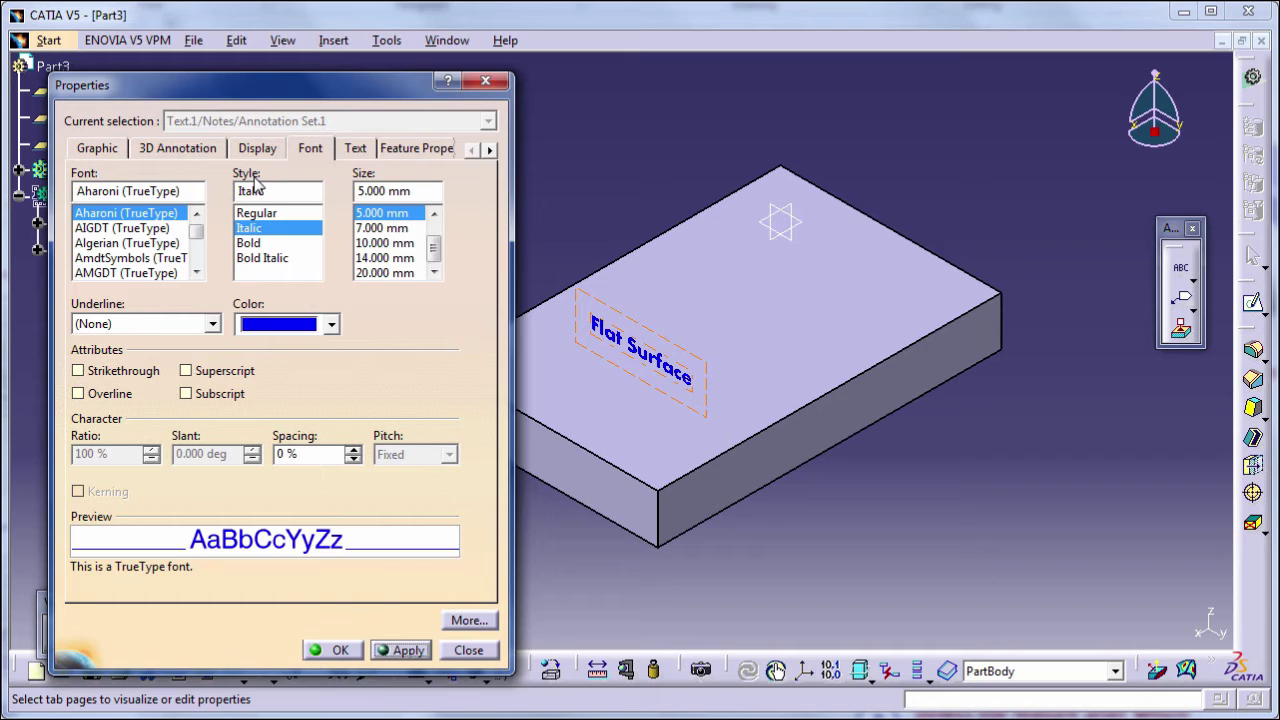
click(197, 214)
click(197, 214)
click(197, 214)
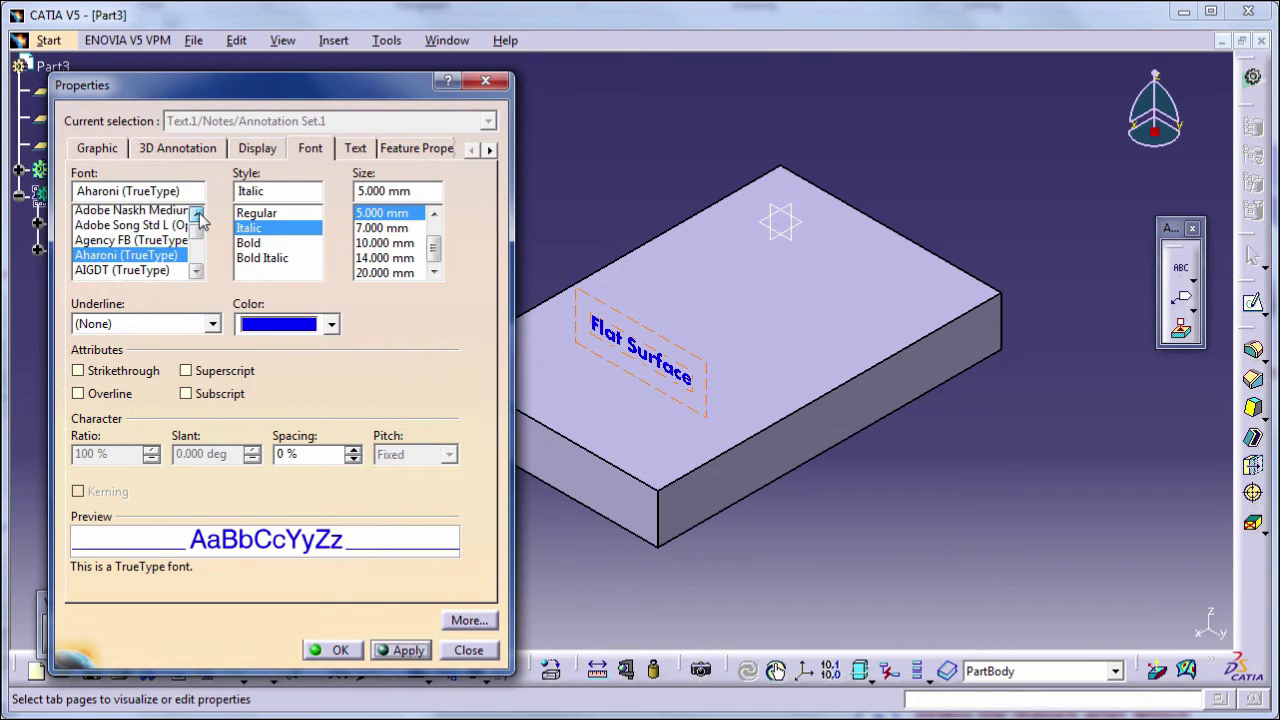
click(197, 214)
click(197, 214)
click(197, 214)
click(197, 214)
click(197, 214)
click(197, 214)
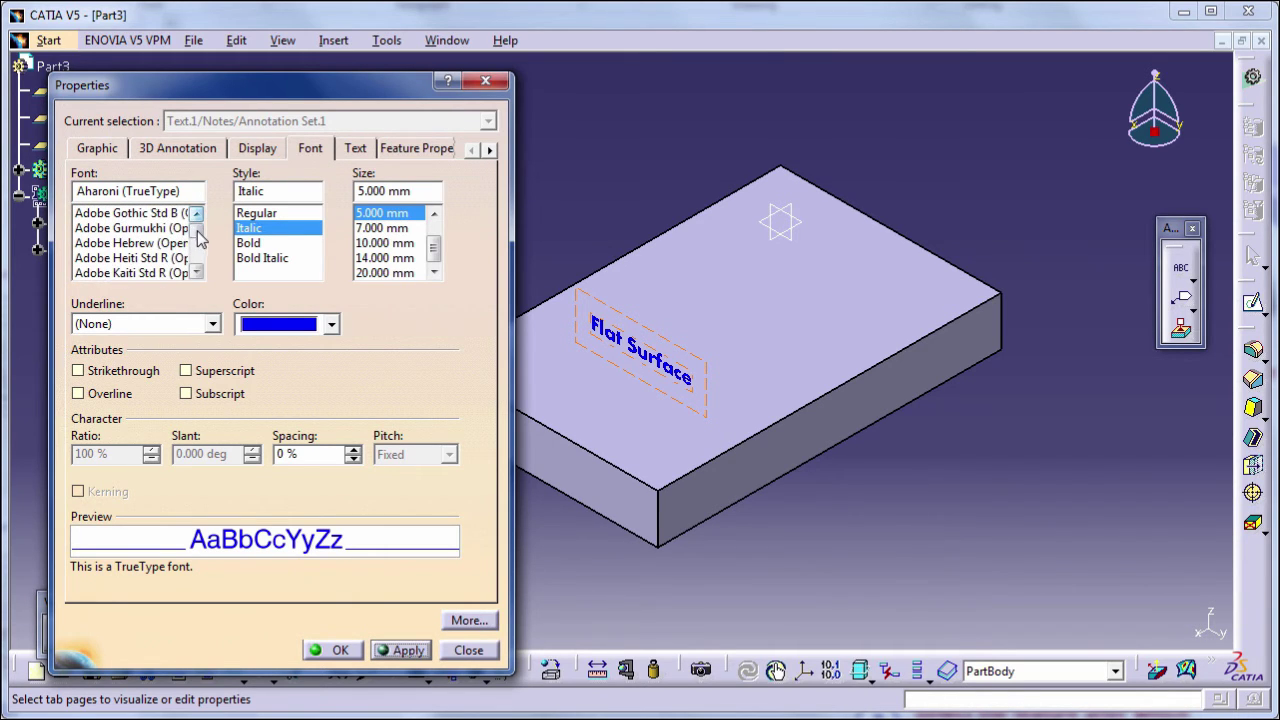
click(196, 220)
click(196, 220)
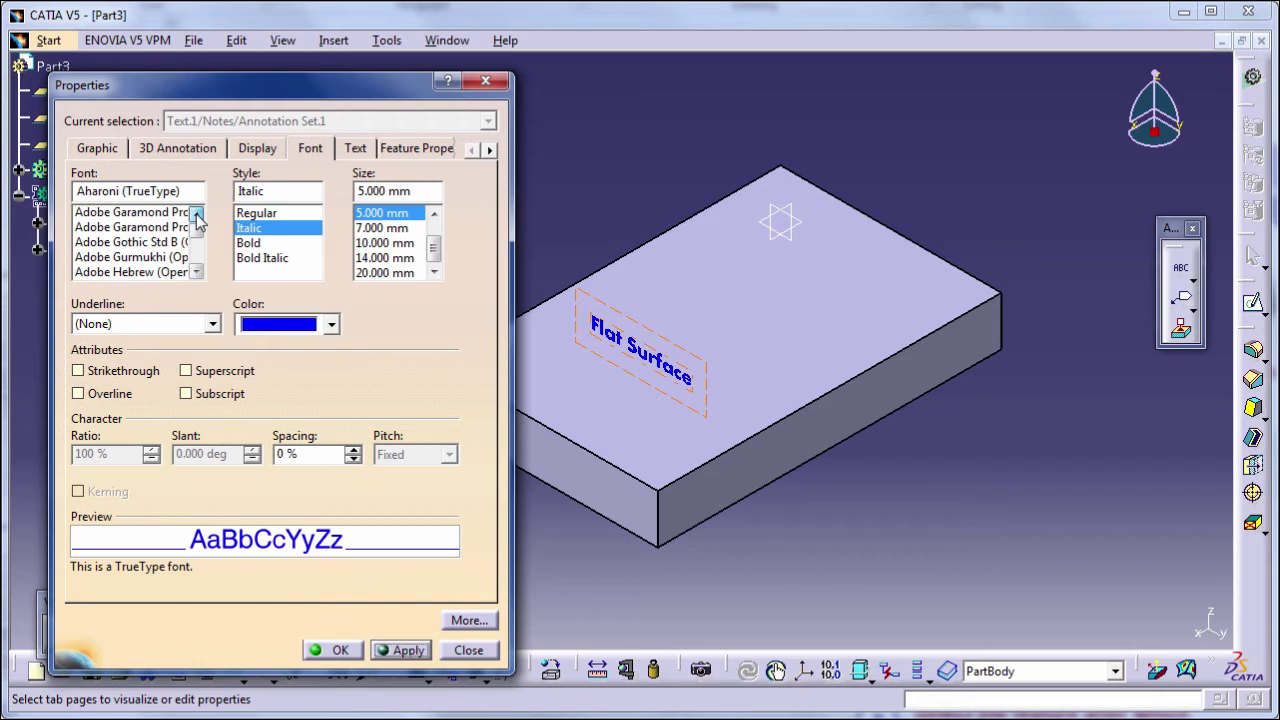
click(196, 220)
click(196, 220)
click(196, 220)
click(196, 220)
click(196, 216)
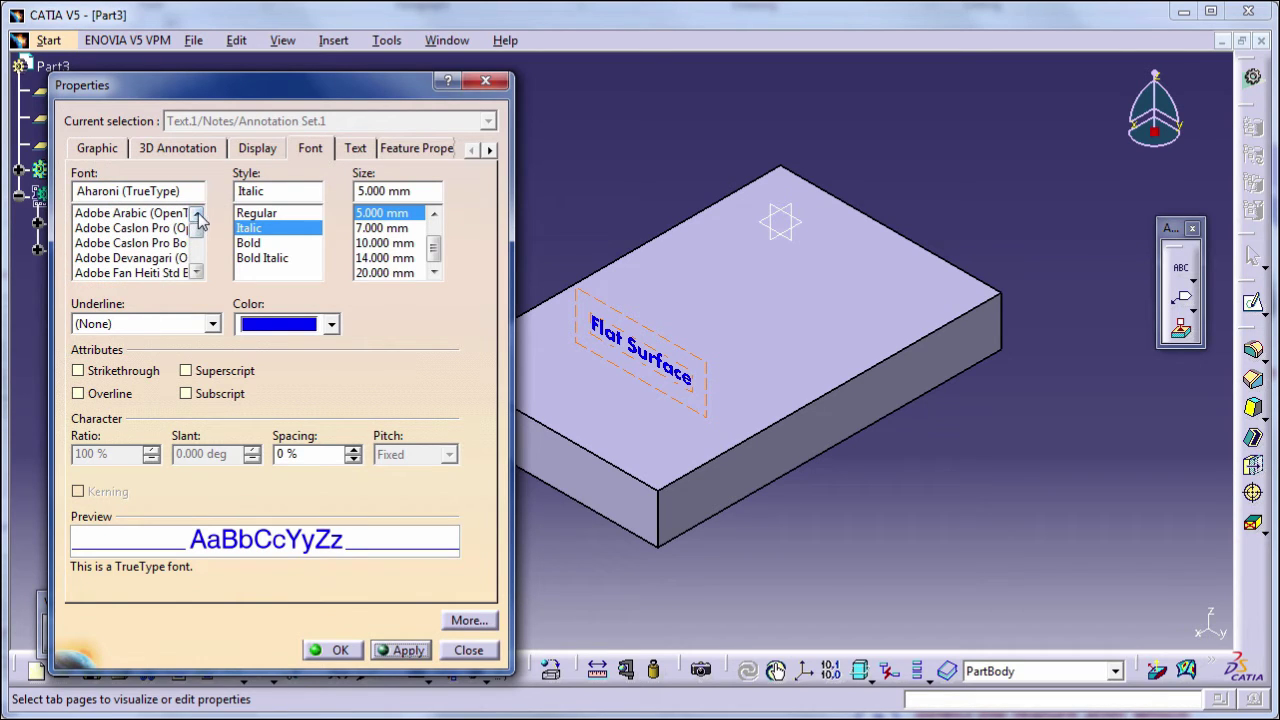
Apply the Adobe Arabic font in Regular style to the note.
click(101, 215)
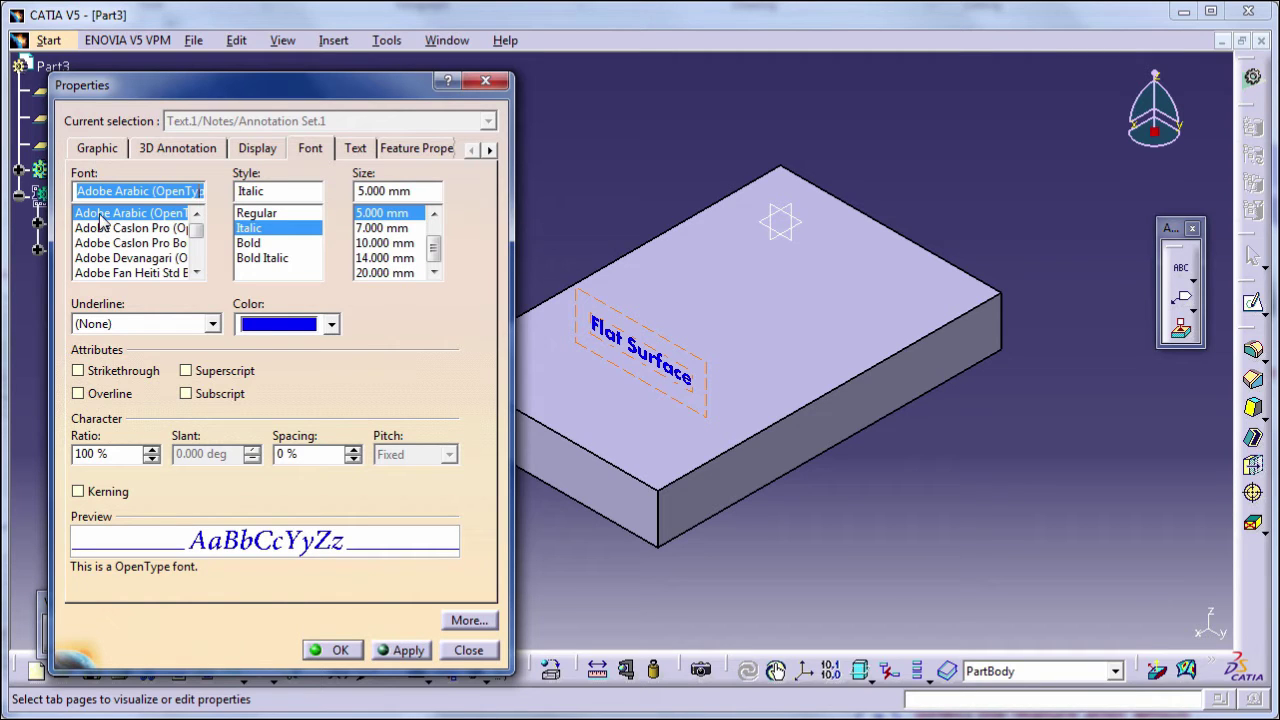
click(390, 650)
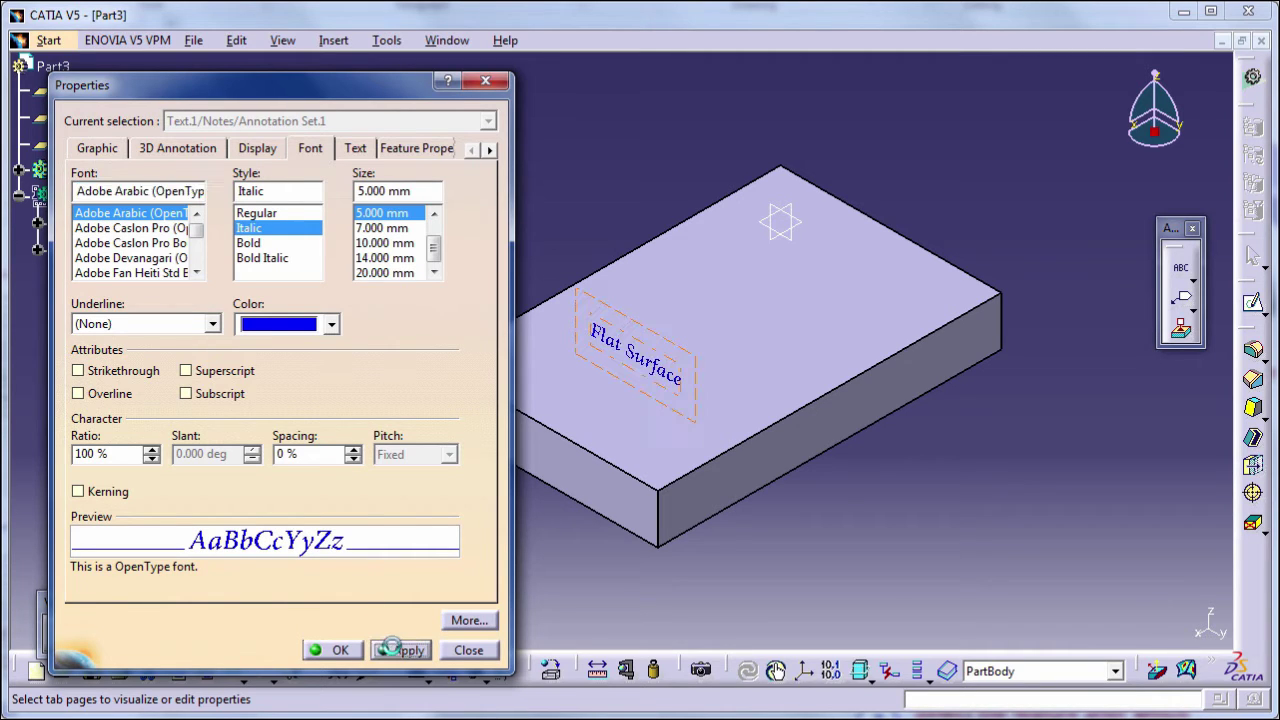
click(266, 213)
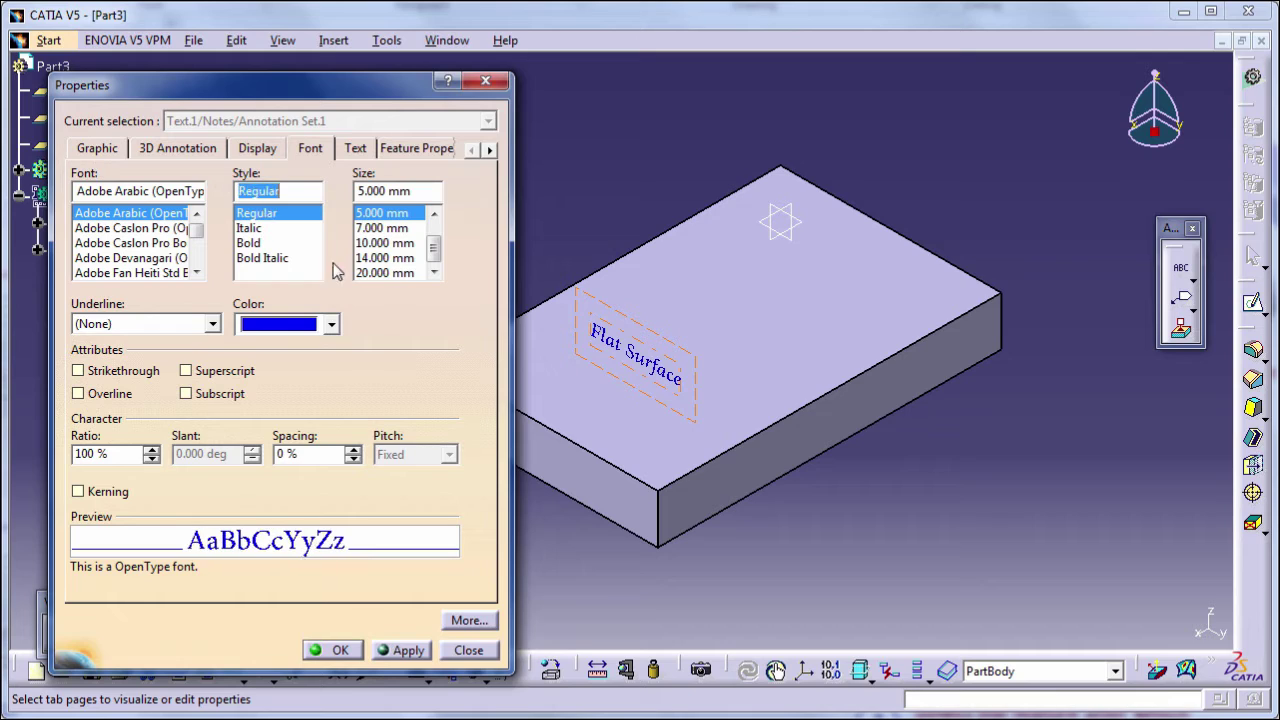
click(405, 650)
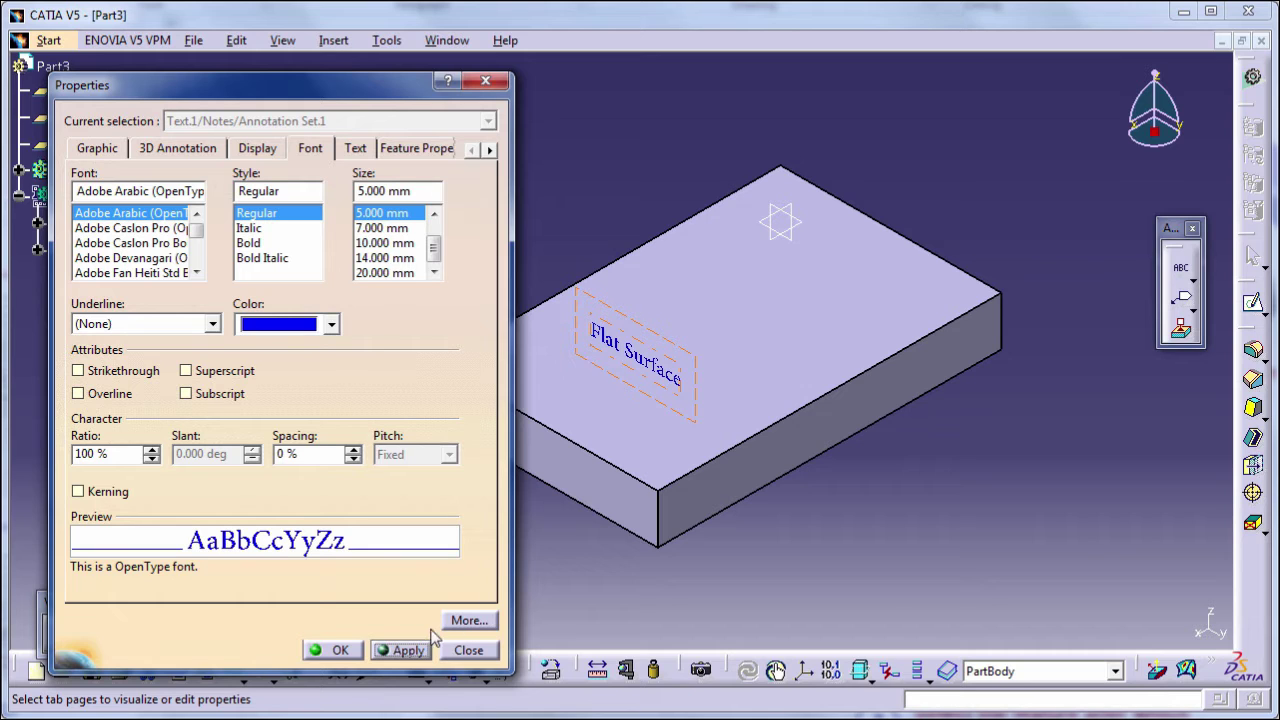
Close the current properties, zoom in on the Flat Surface note, and reopen its Properties.
click(355, 652)
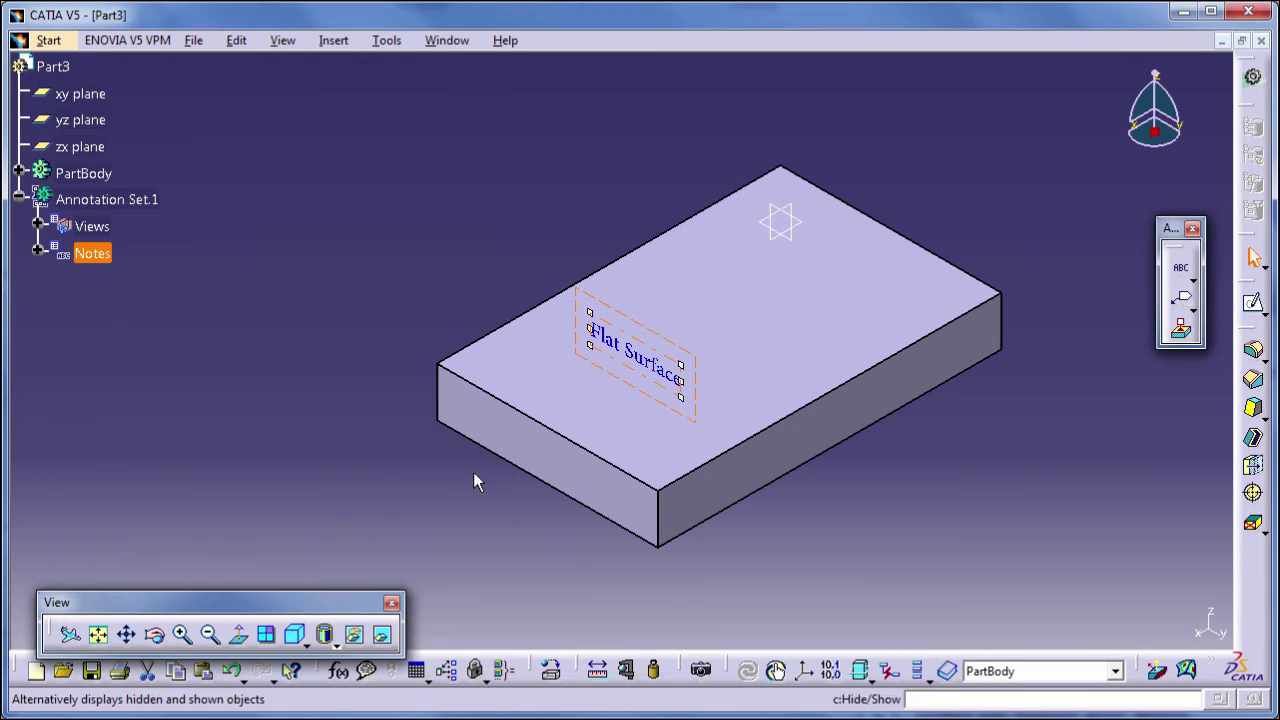
mouse_move(509, 420)
middle_down()
mouse_move(543, 323)
mouse_move(740, 258)
middle_up()
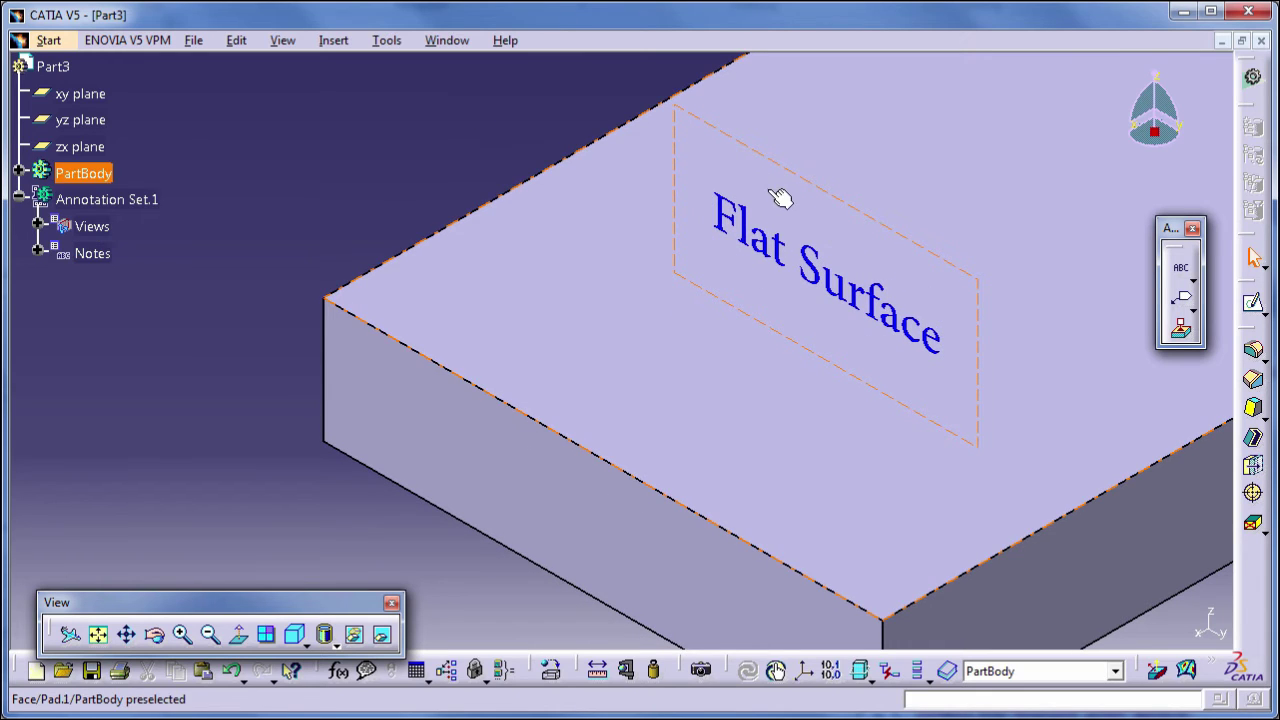
right_click(760, 206)
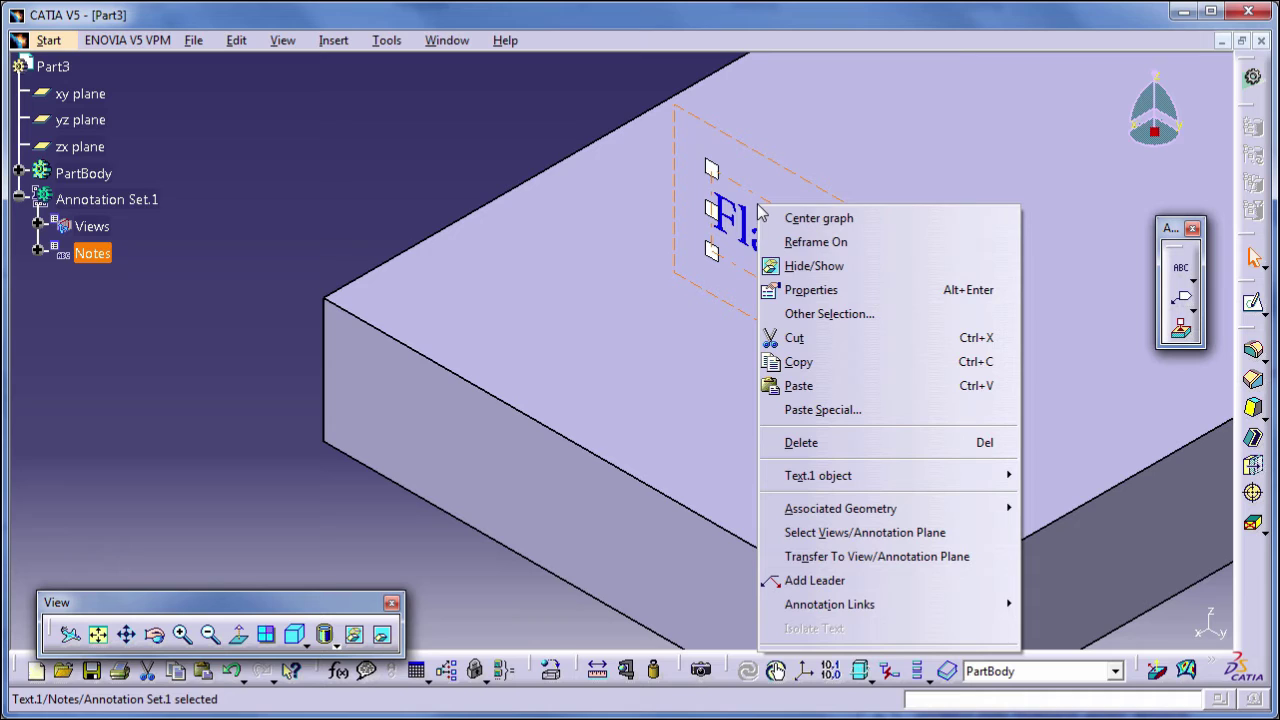
click(805, 289)
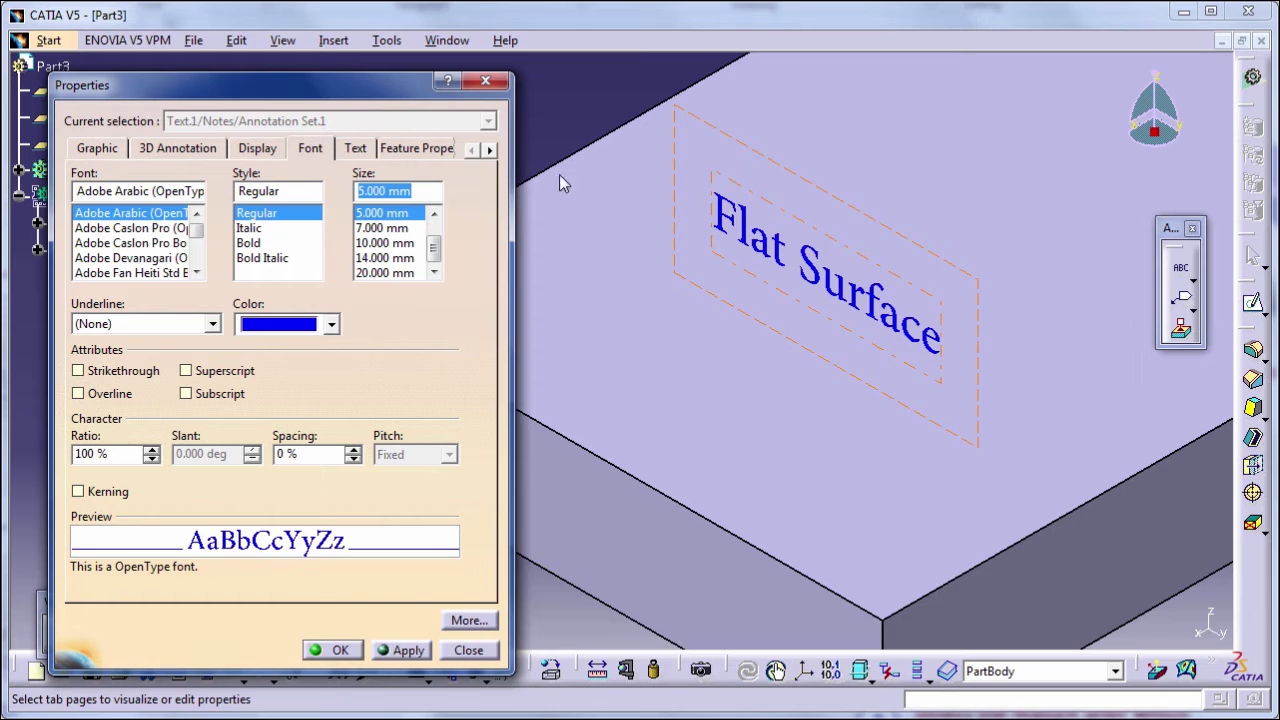
Set the note's font style to Bold Italic after trying Italic and Bold.
click(250, 229)
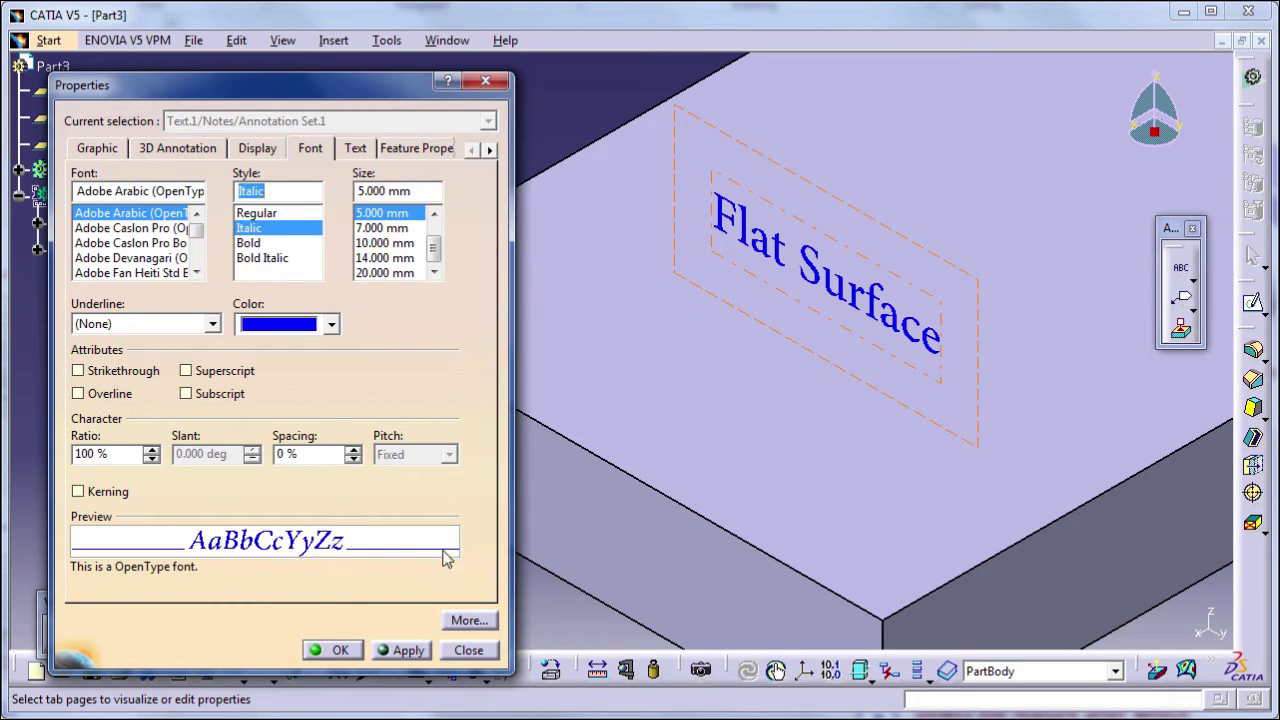
click(406, 650)
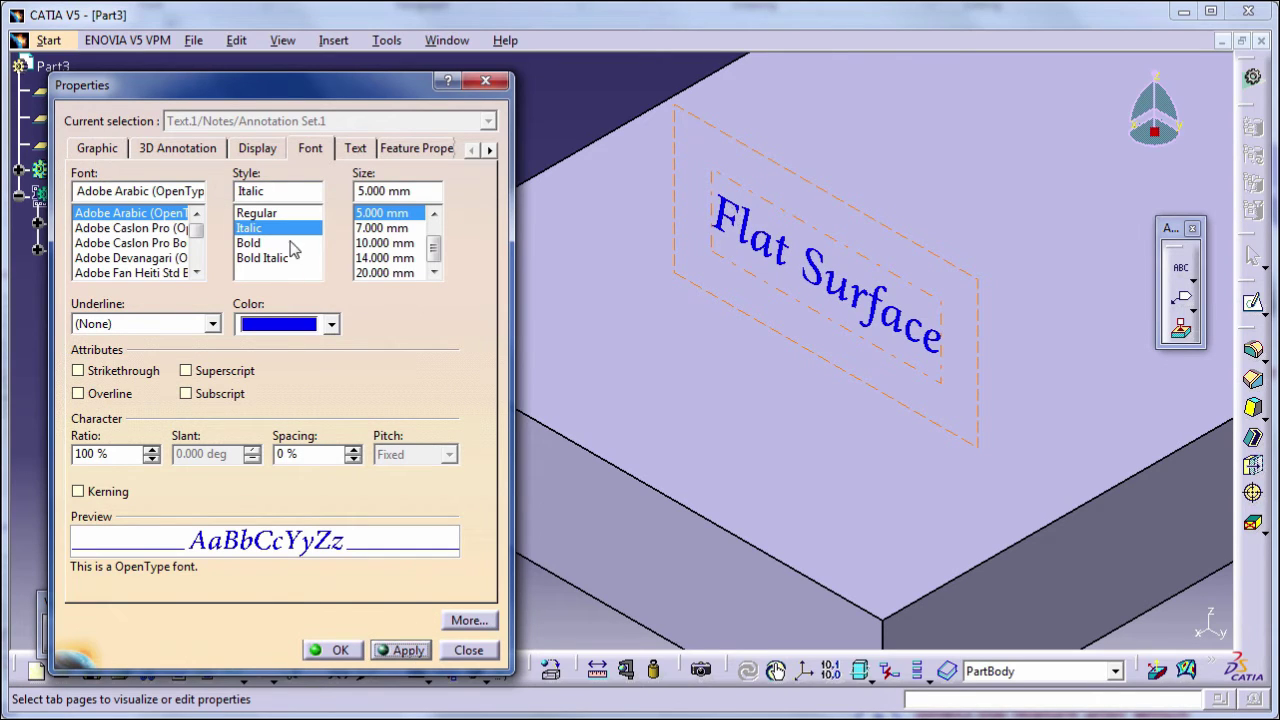
click(250, 243)
click(388, 650)
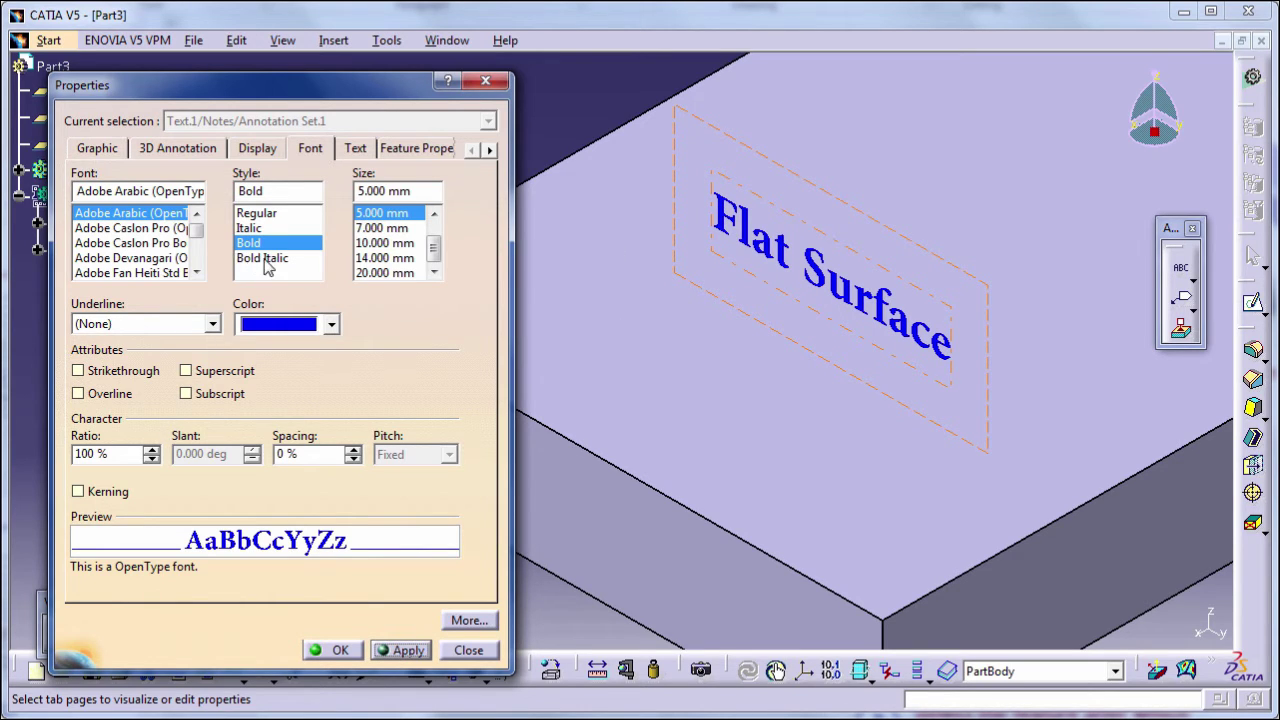
click(274, 259)
click(386, 655)
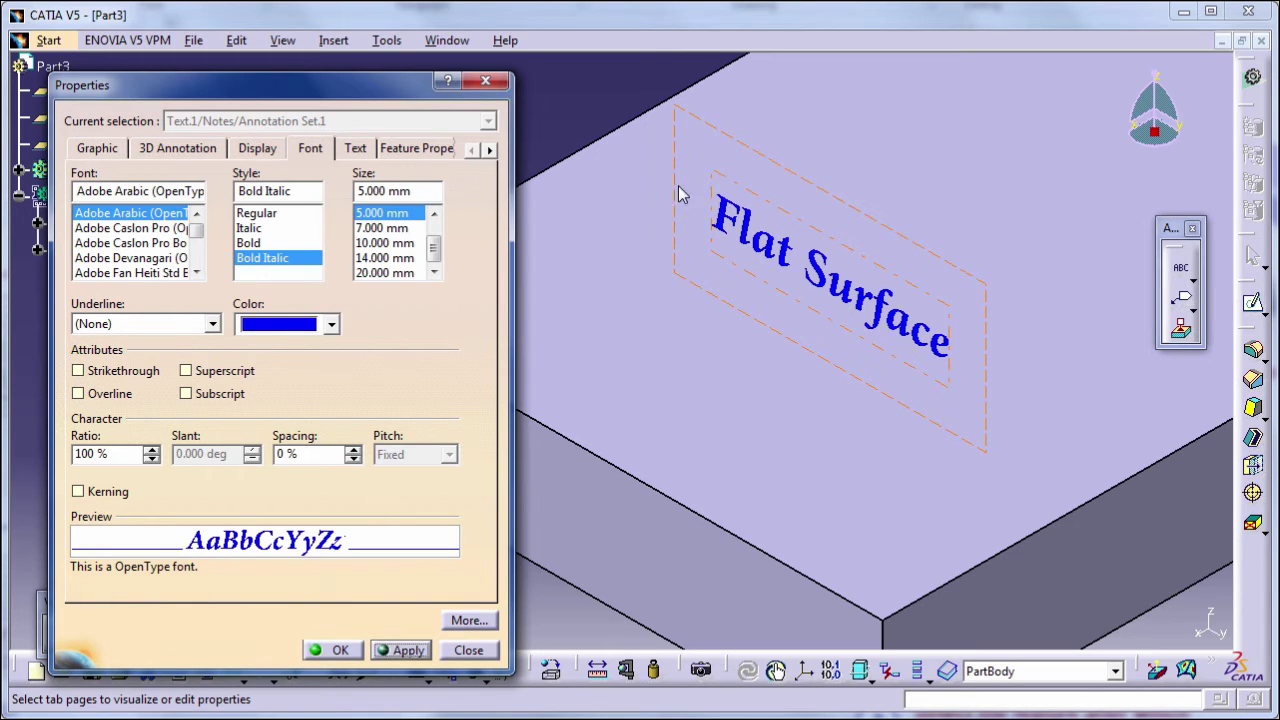
Underline the Flat Surface text and colour it cyan.
click(197, 330)
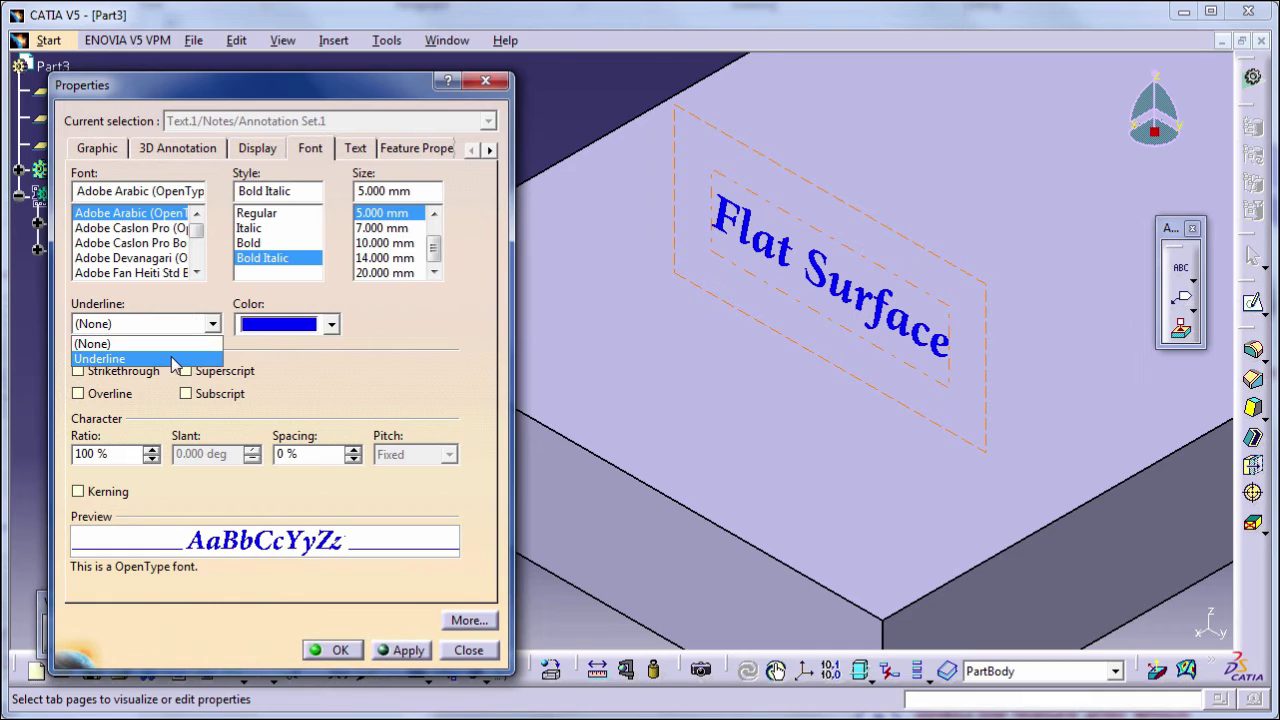
click(180, 355)
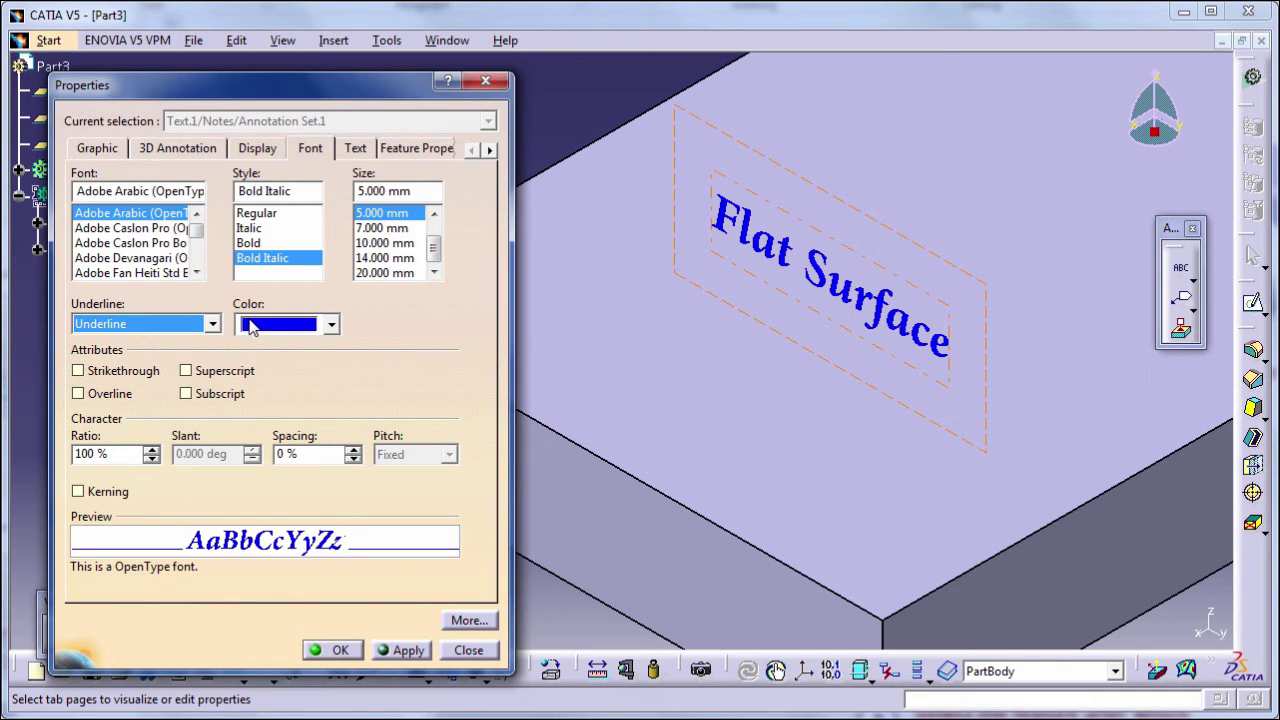
click(400, 650)
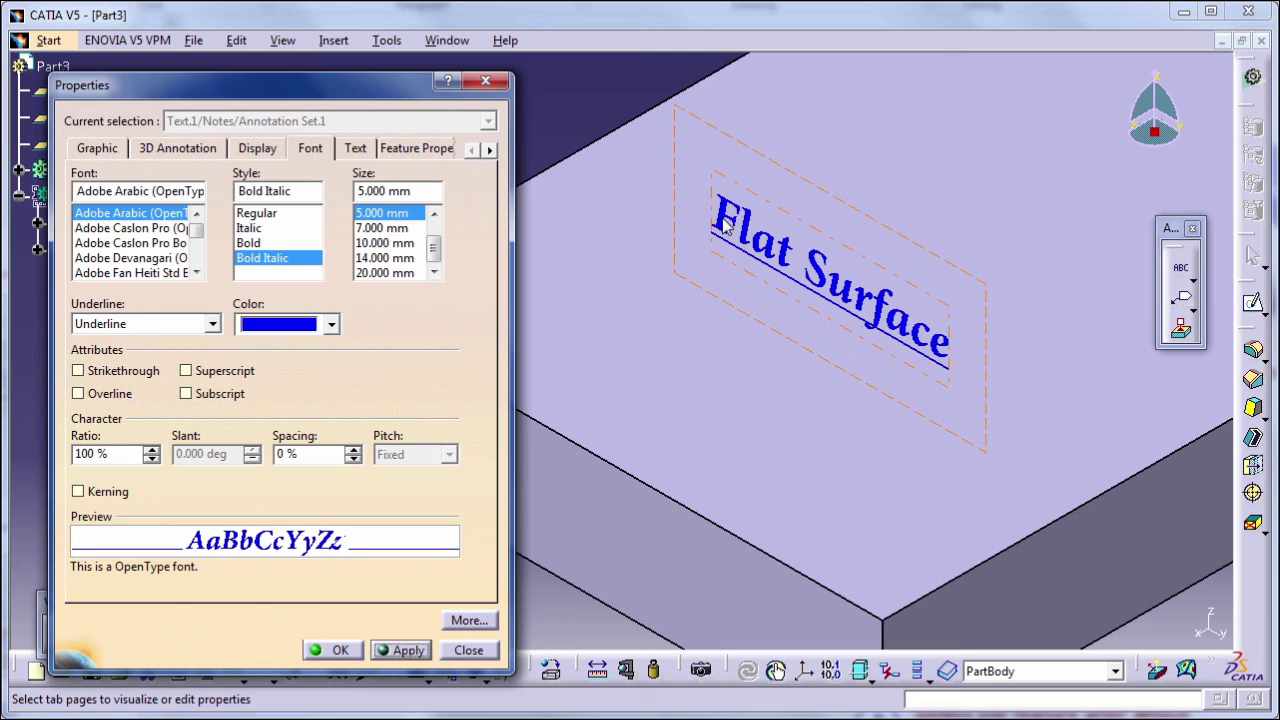
click(284, 324)
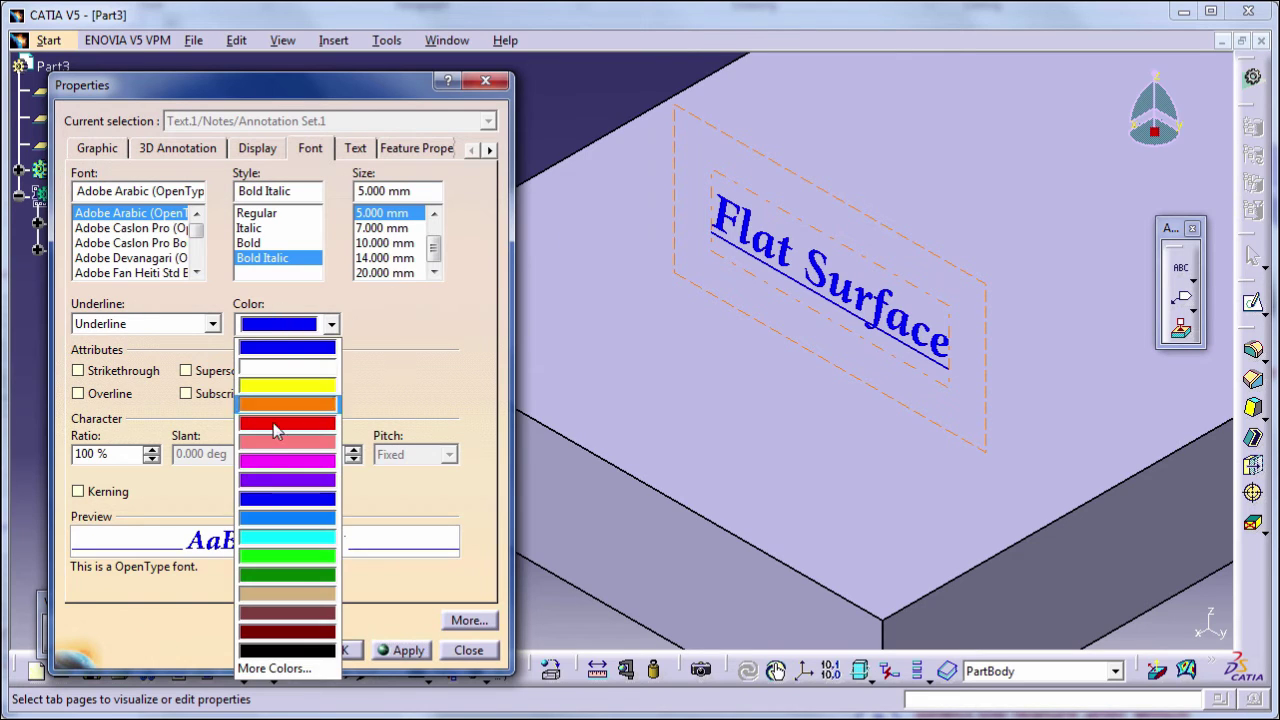
click(264, 536)
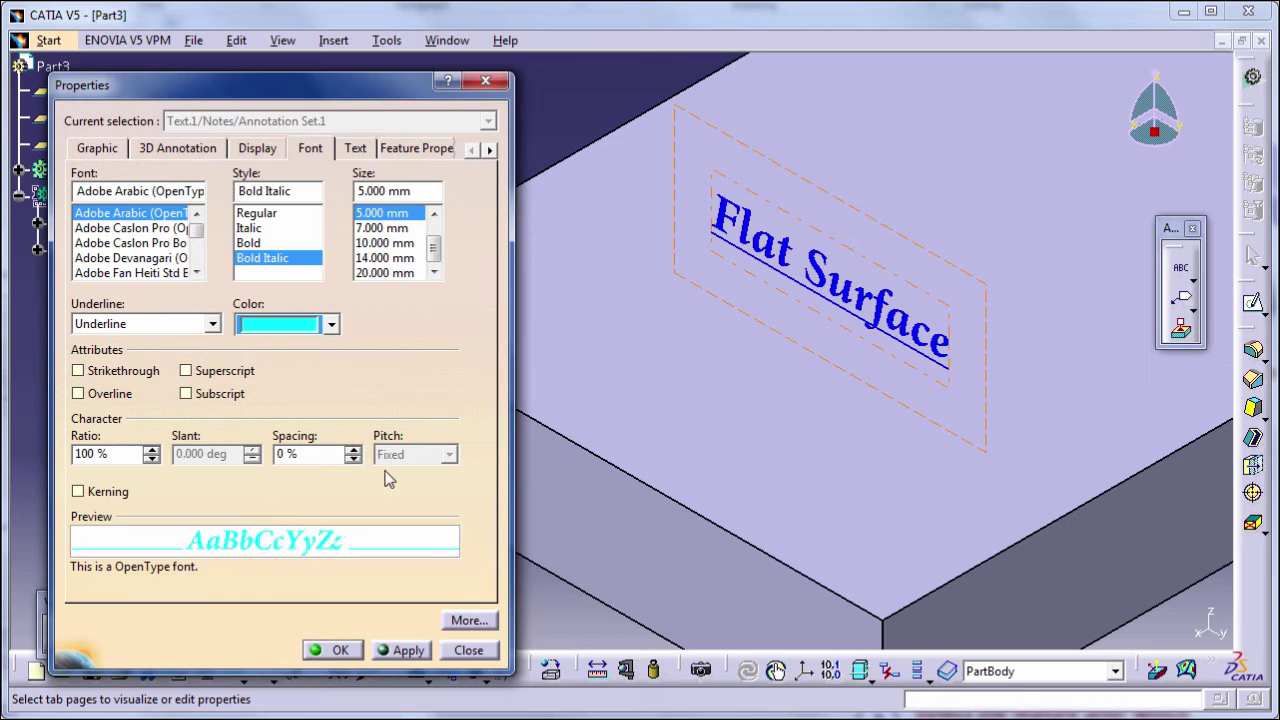
click(408, 650)
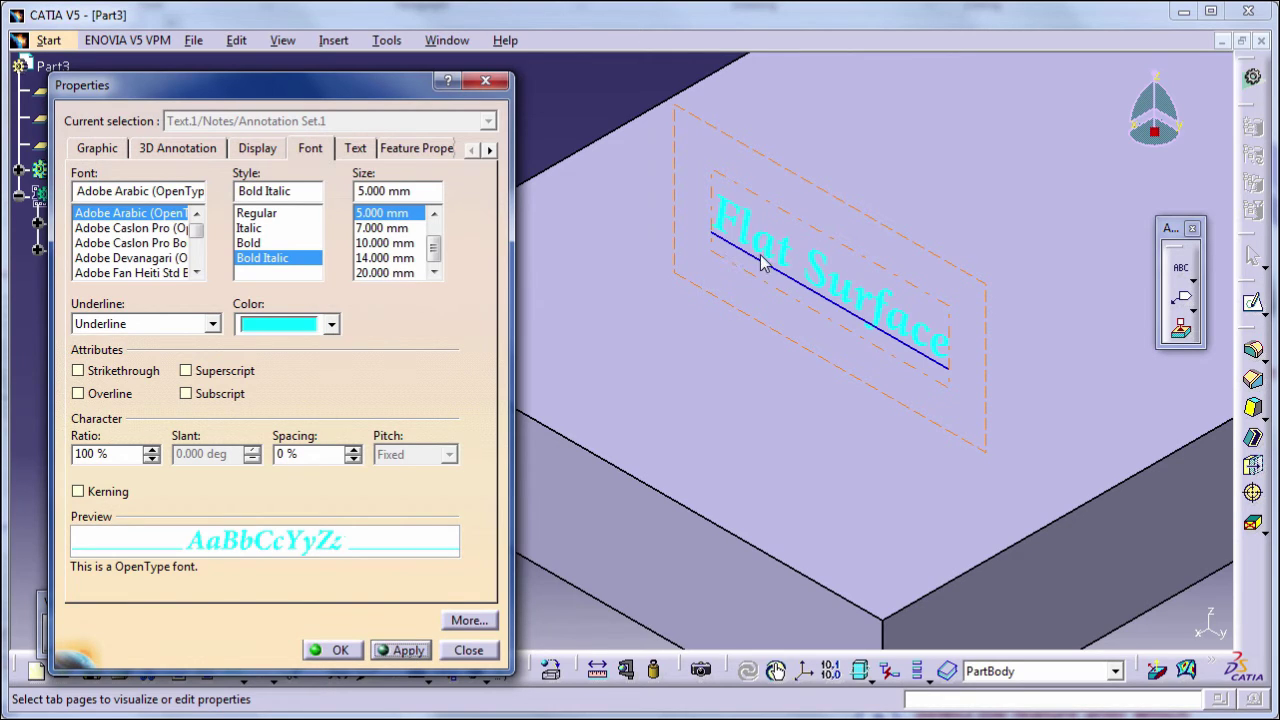
click(352, 148)
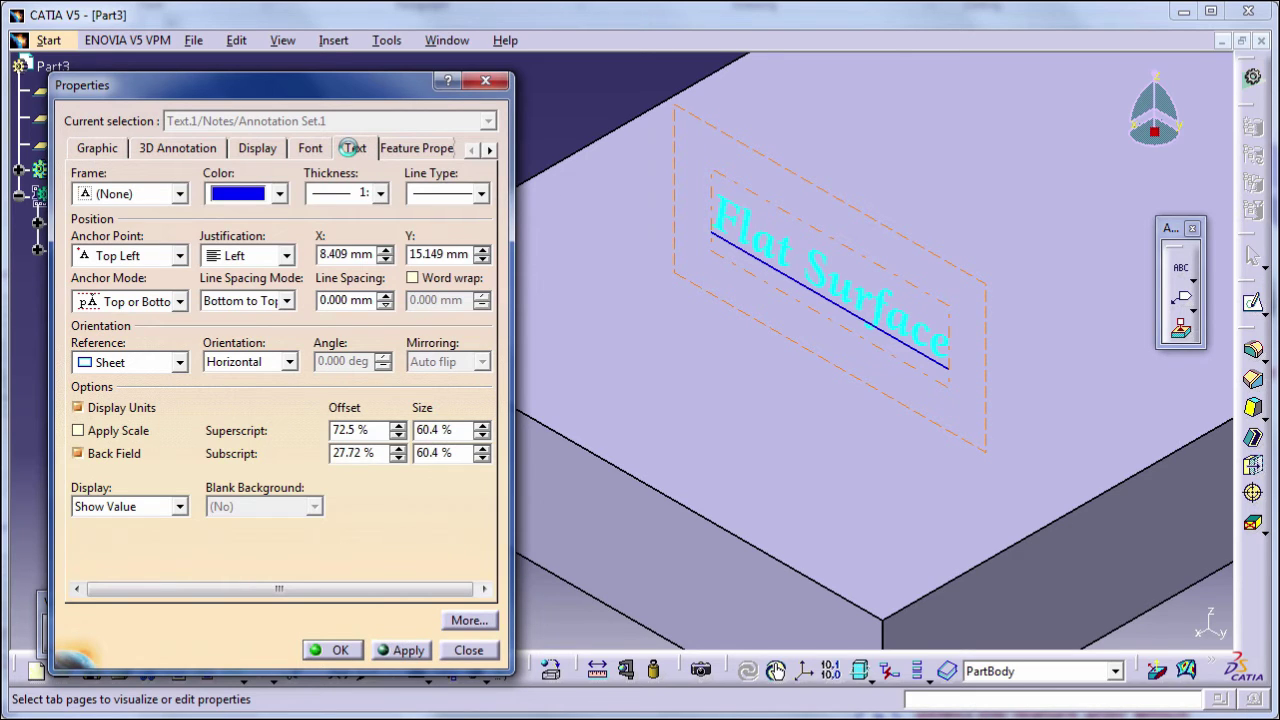
click(170, 193)
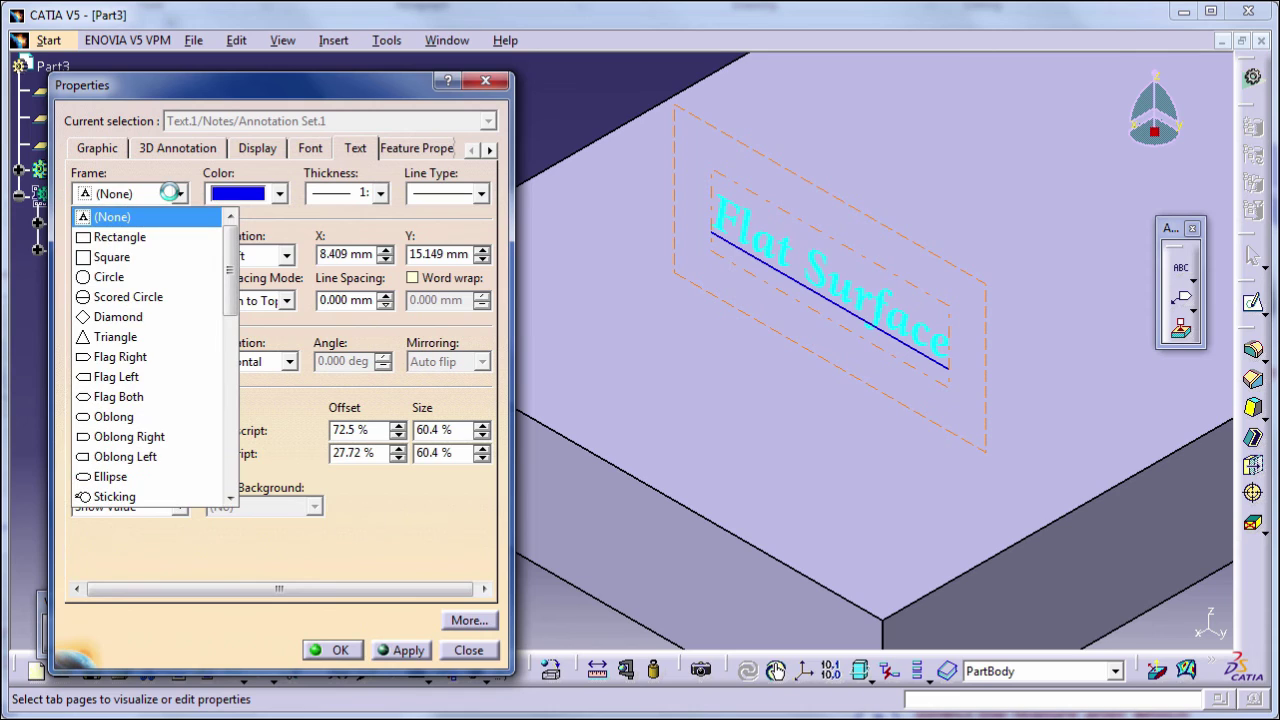
click(173, 169)
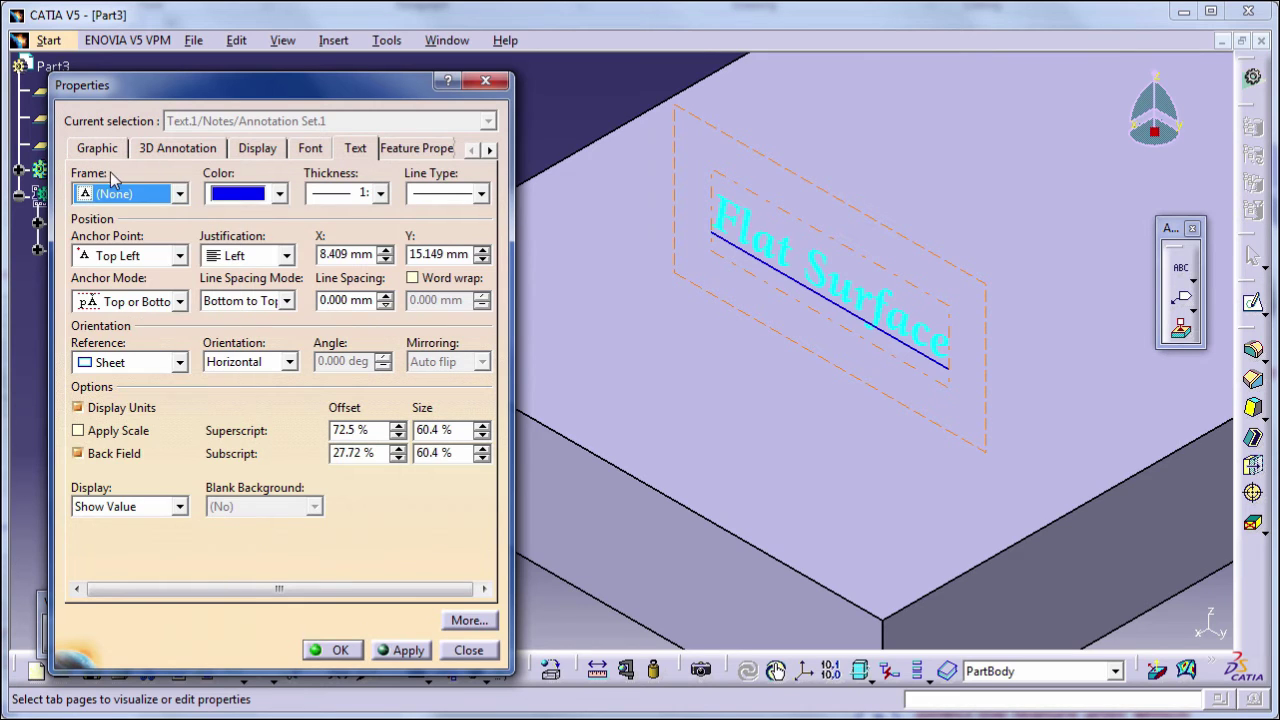
click(112, 193)
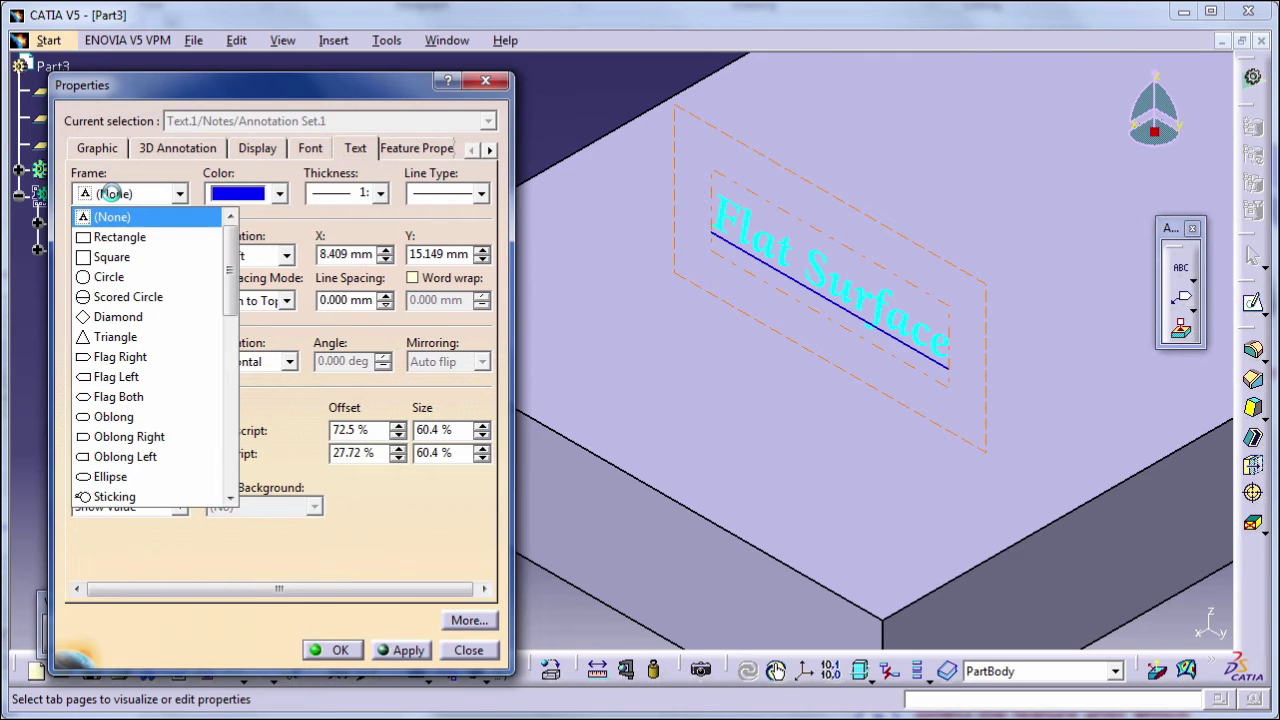
click(119, 240)
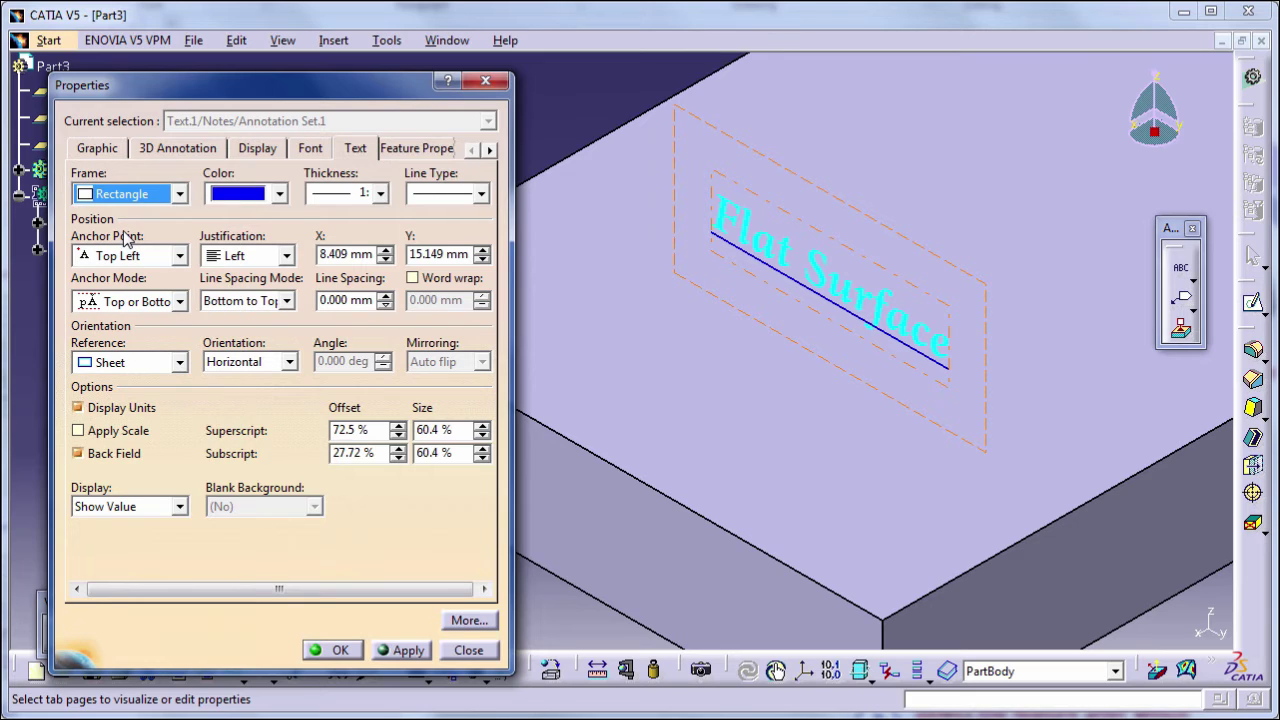
click(398, 655)
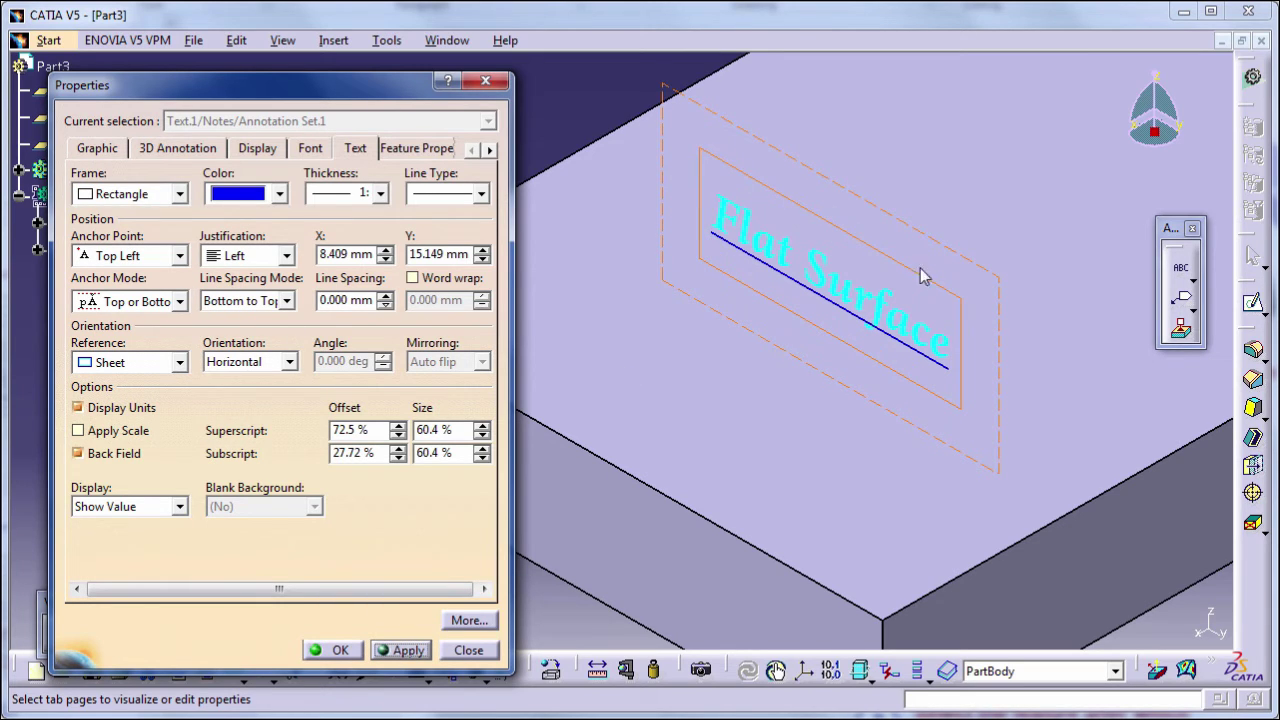
click(177, 194)
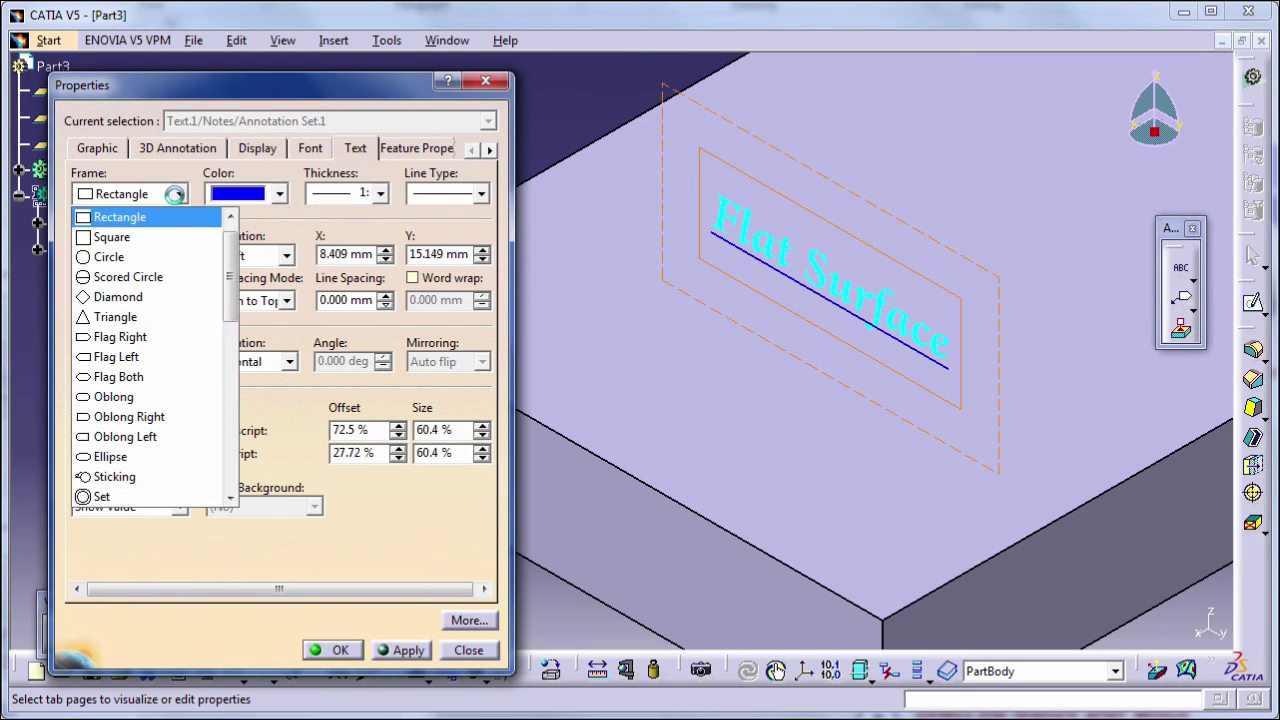
click(163, 294)
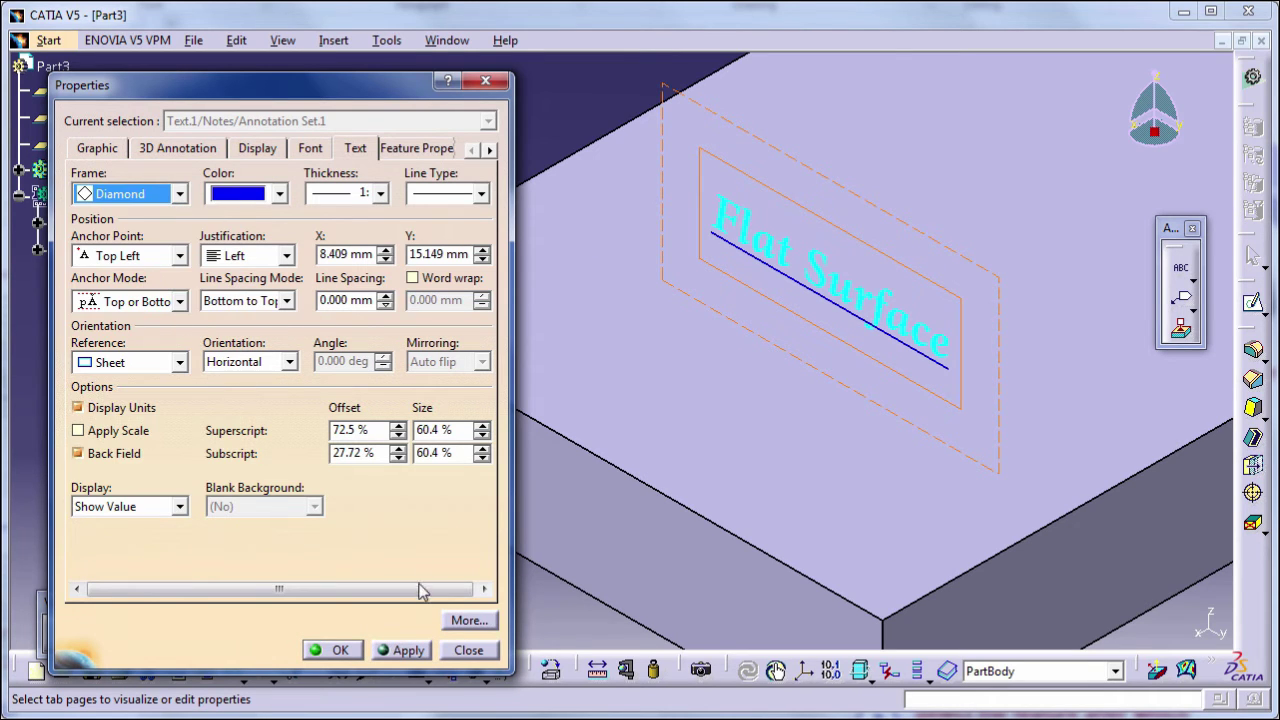
click(408, 652)
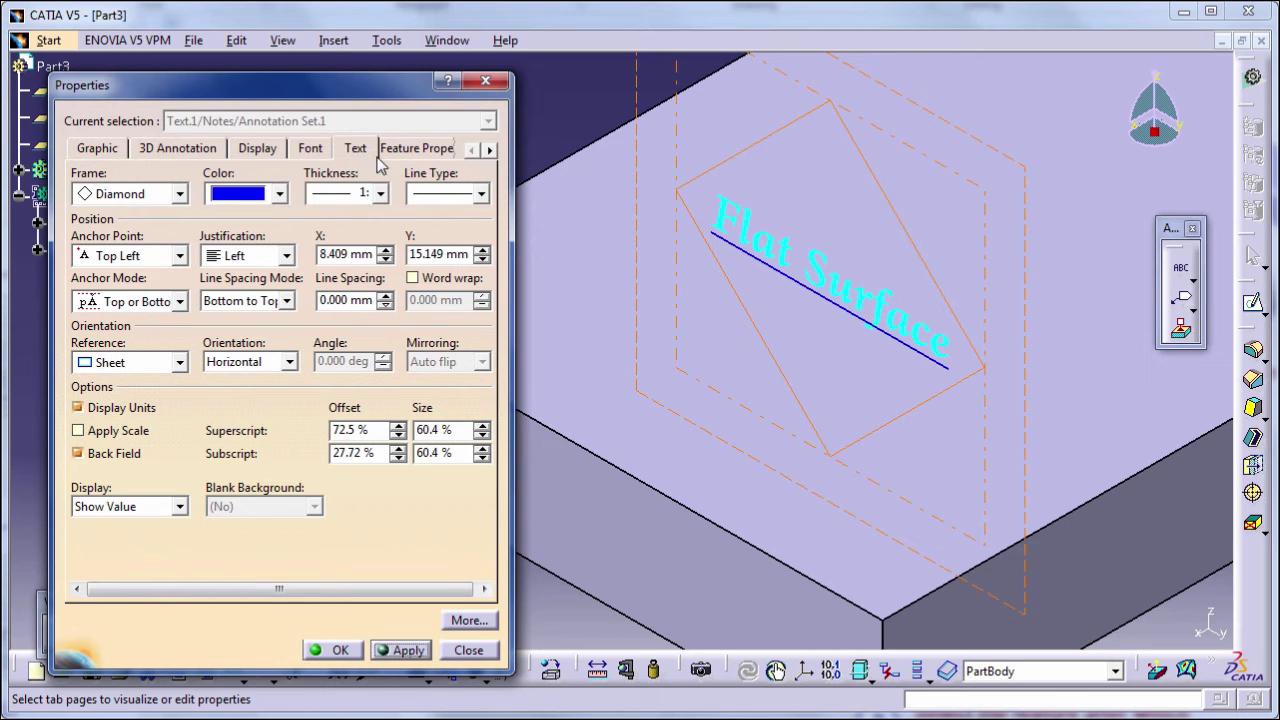
click(180, 194)
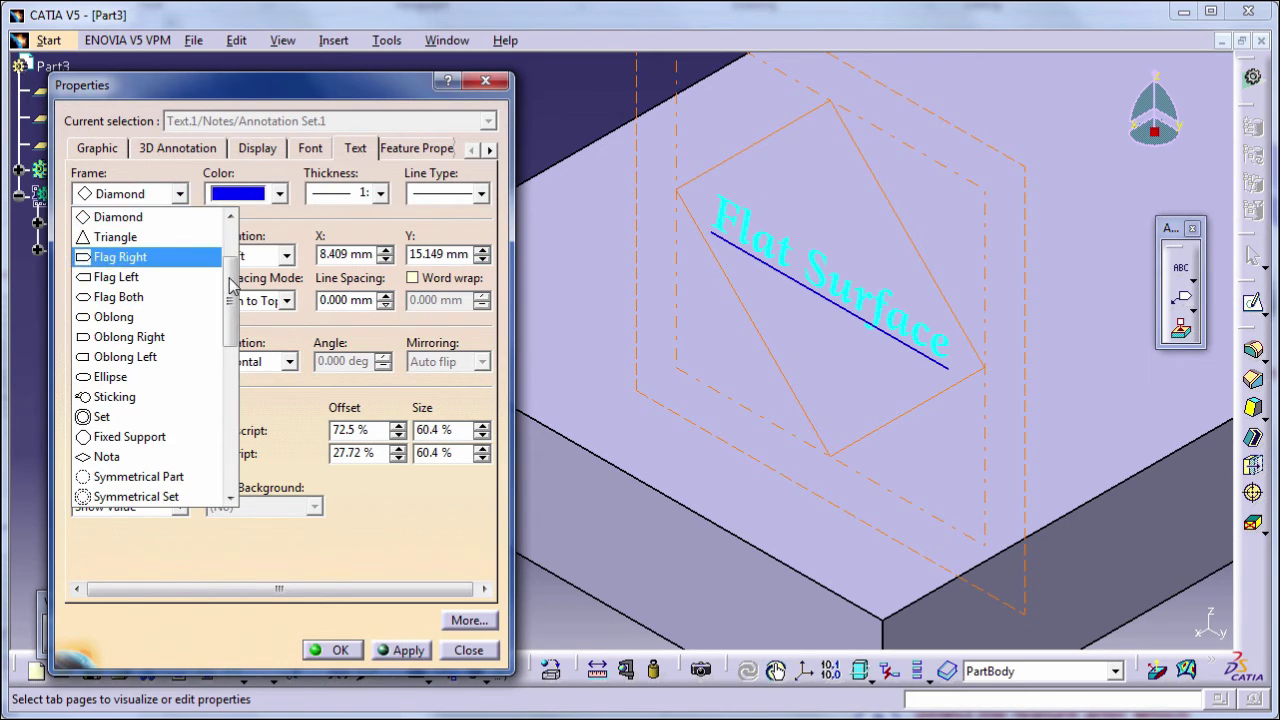
drag(232, 285, 238, 238)
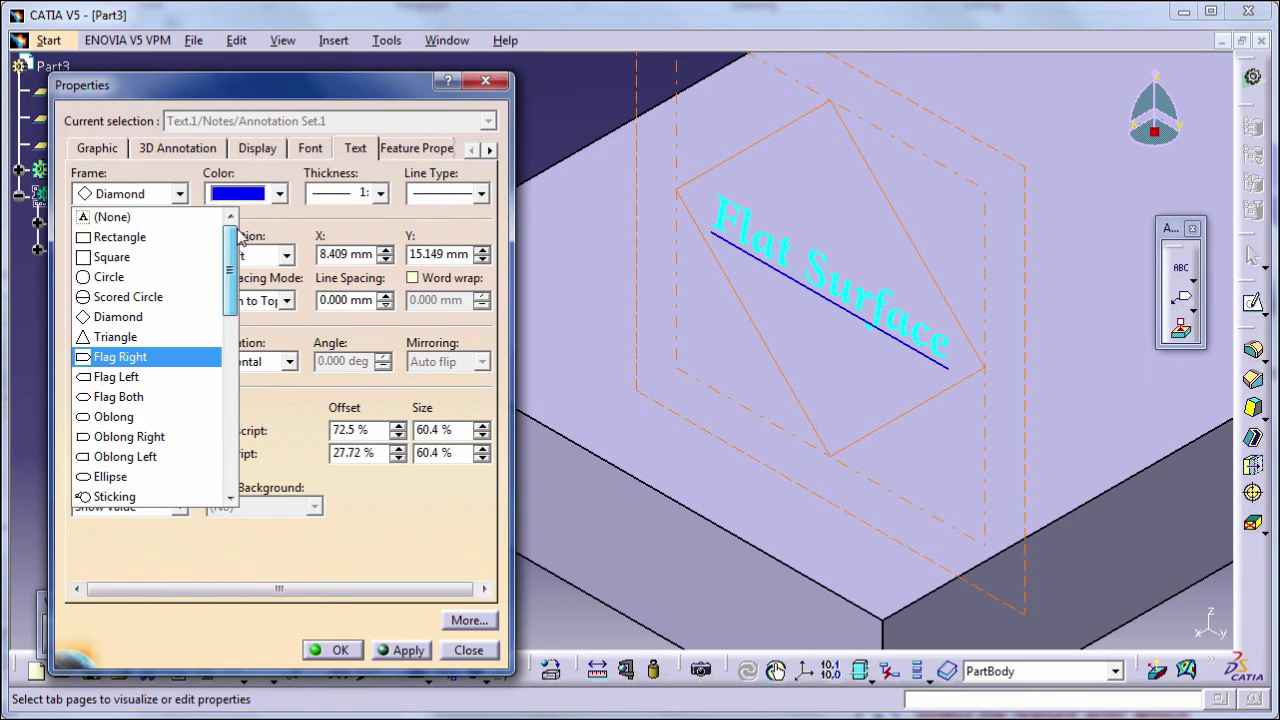
click(180, 218)
click(408, 648)
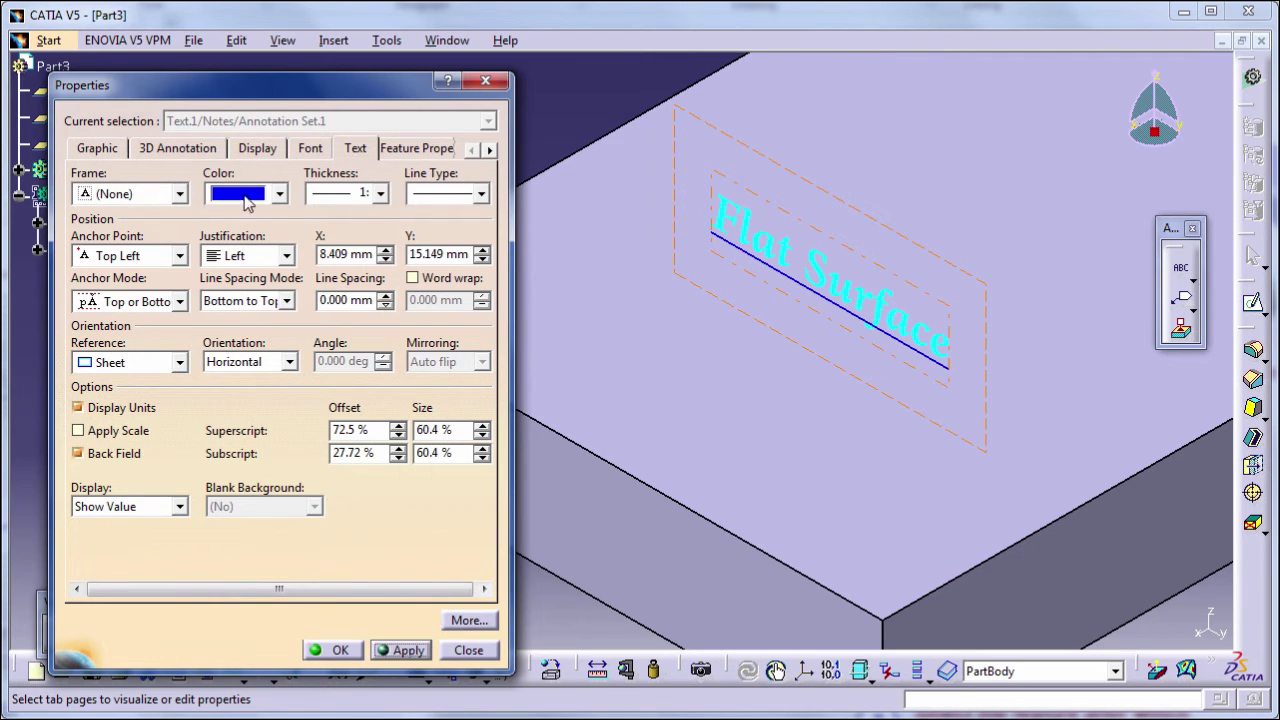
Give the note a green circle frame and close Properties.
click(179, 194)
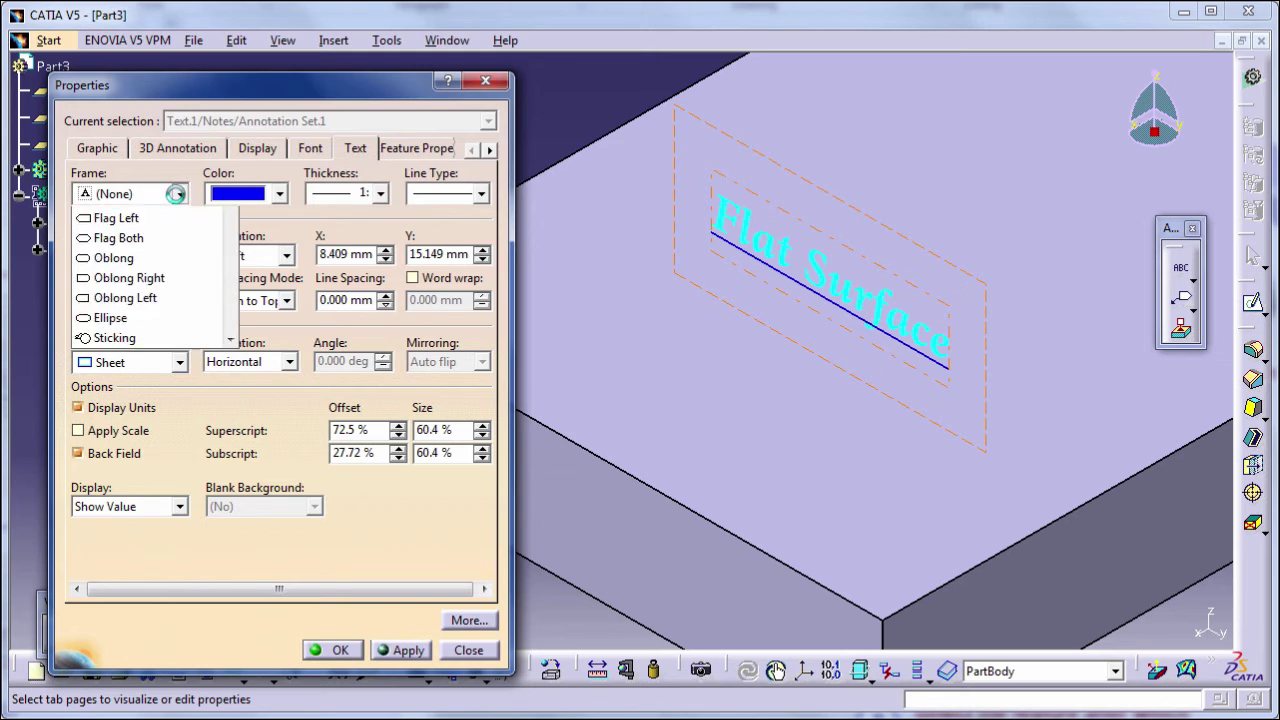
click(110, 277)
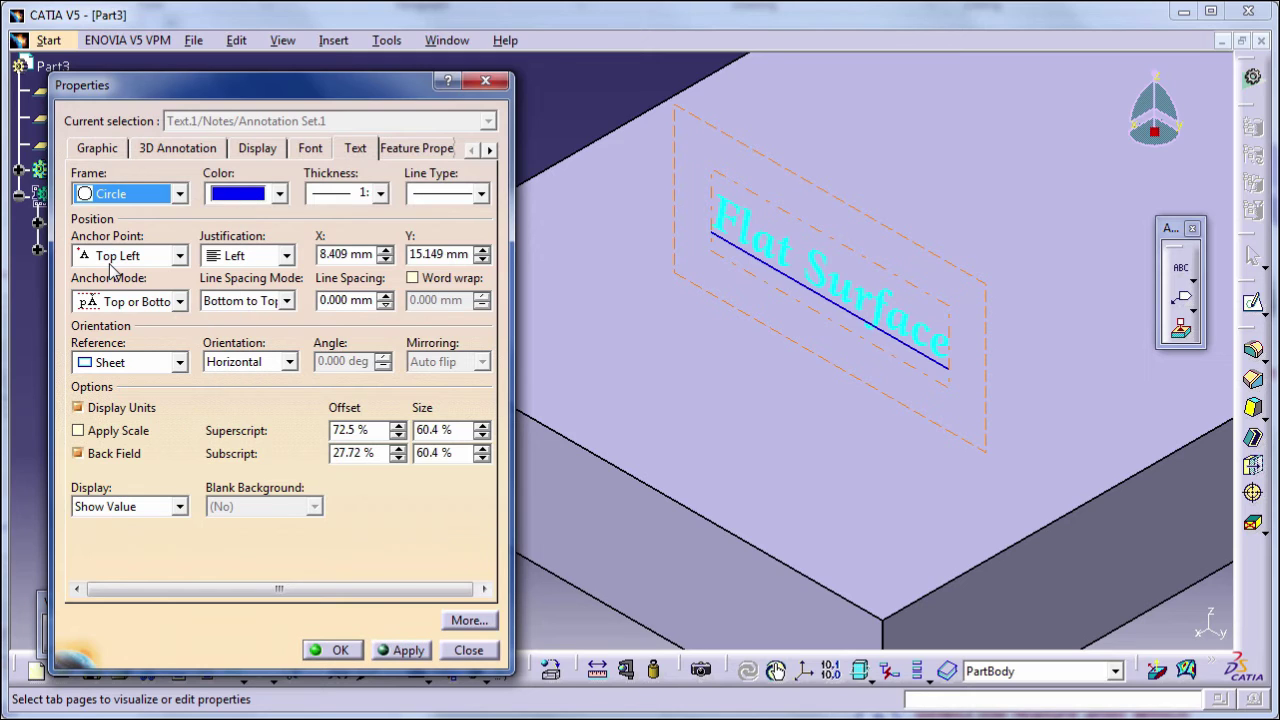
click(404, 650)
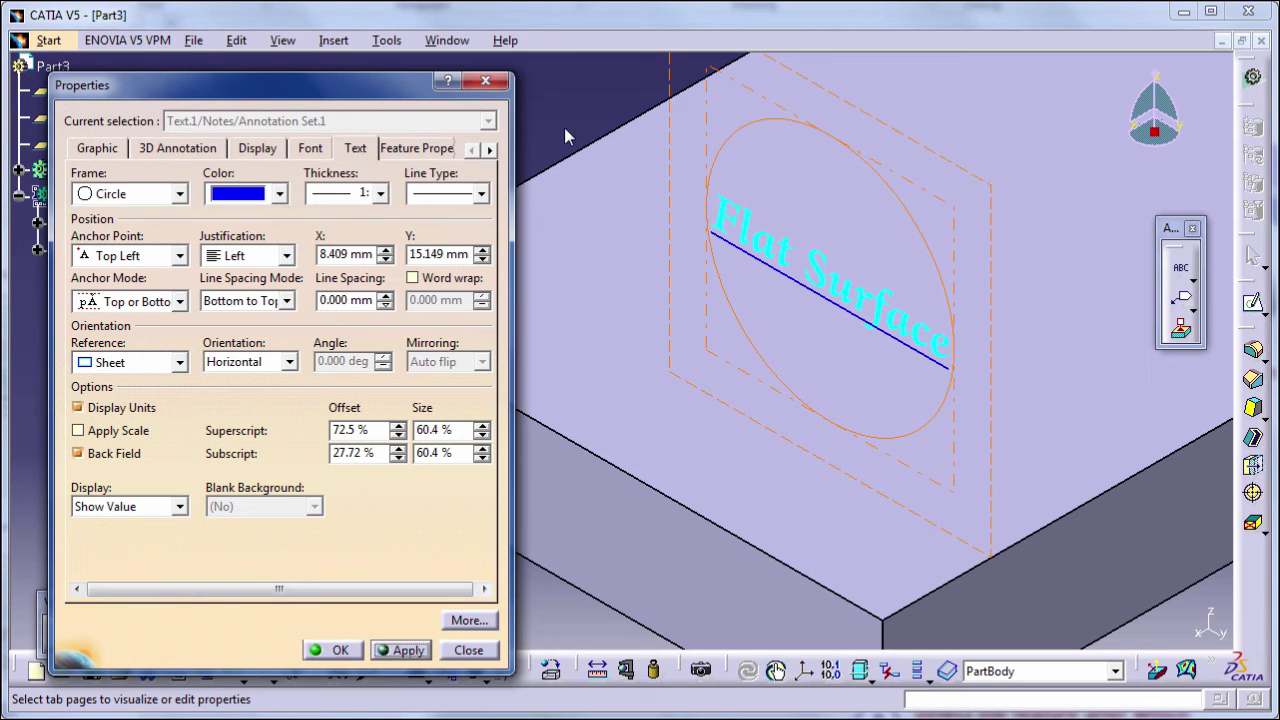
click(278, 194)
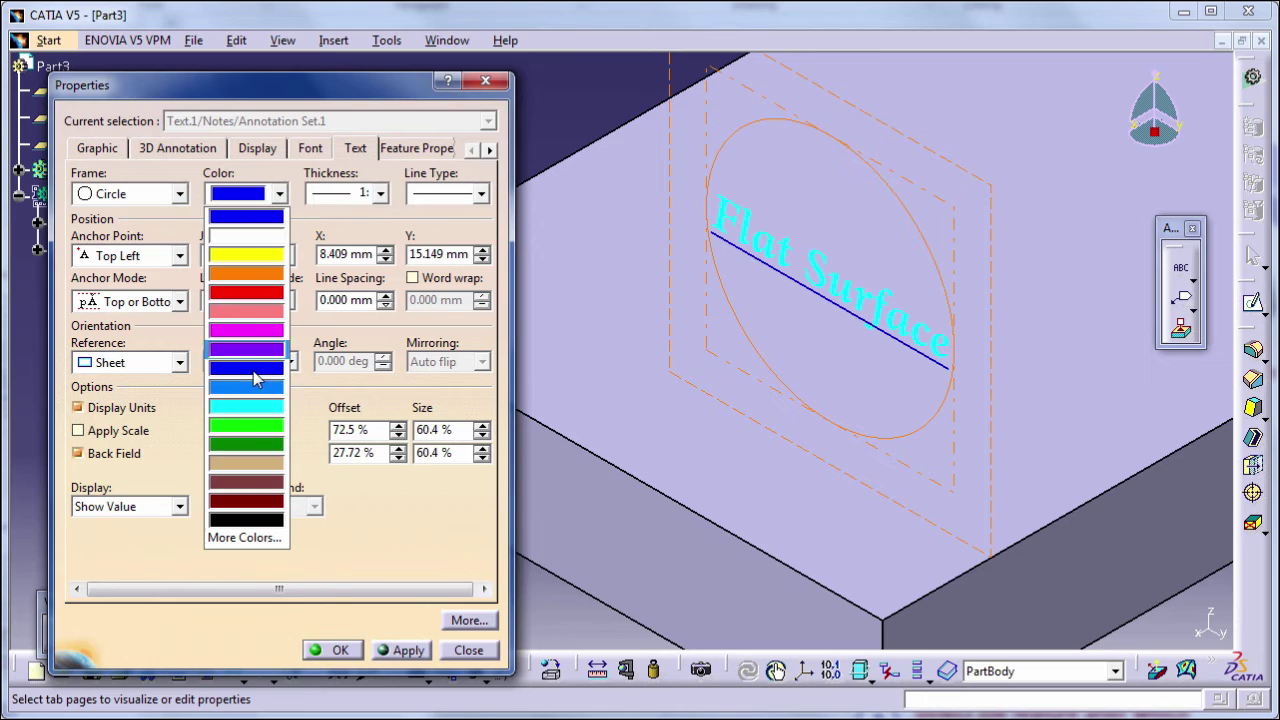
click(247, 425)
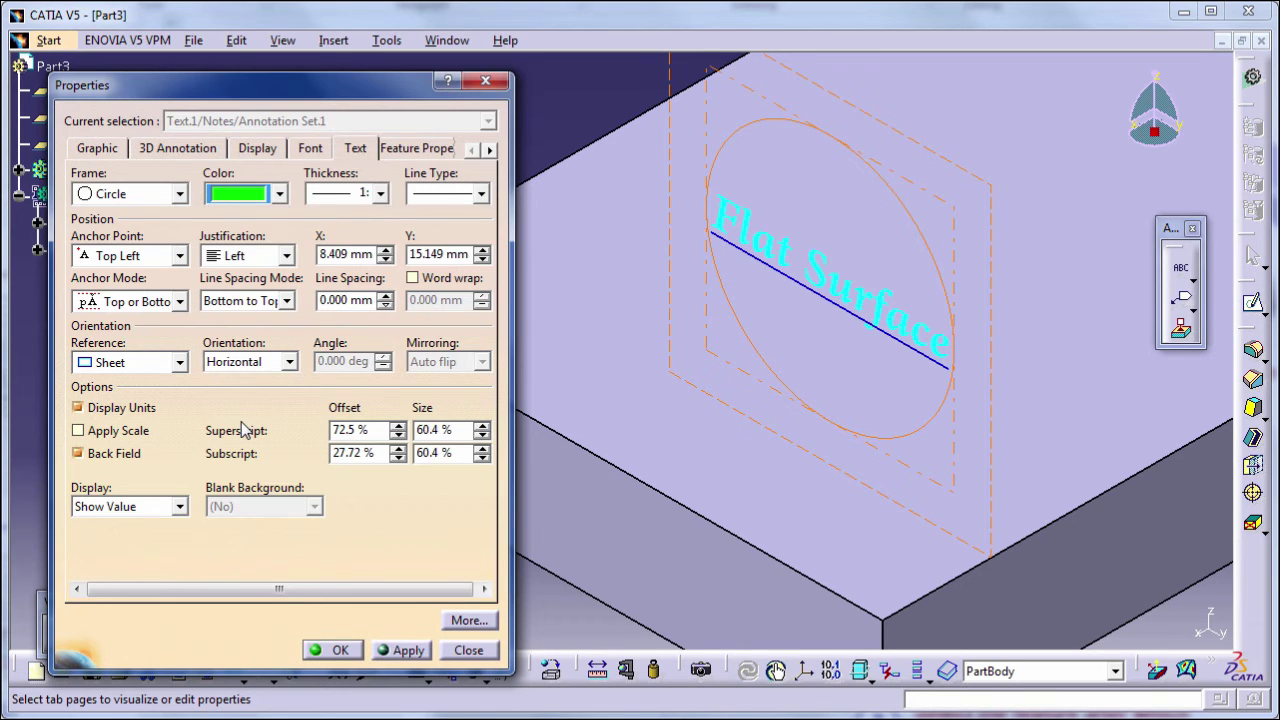
click(416, 651)
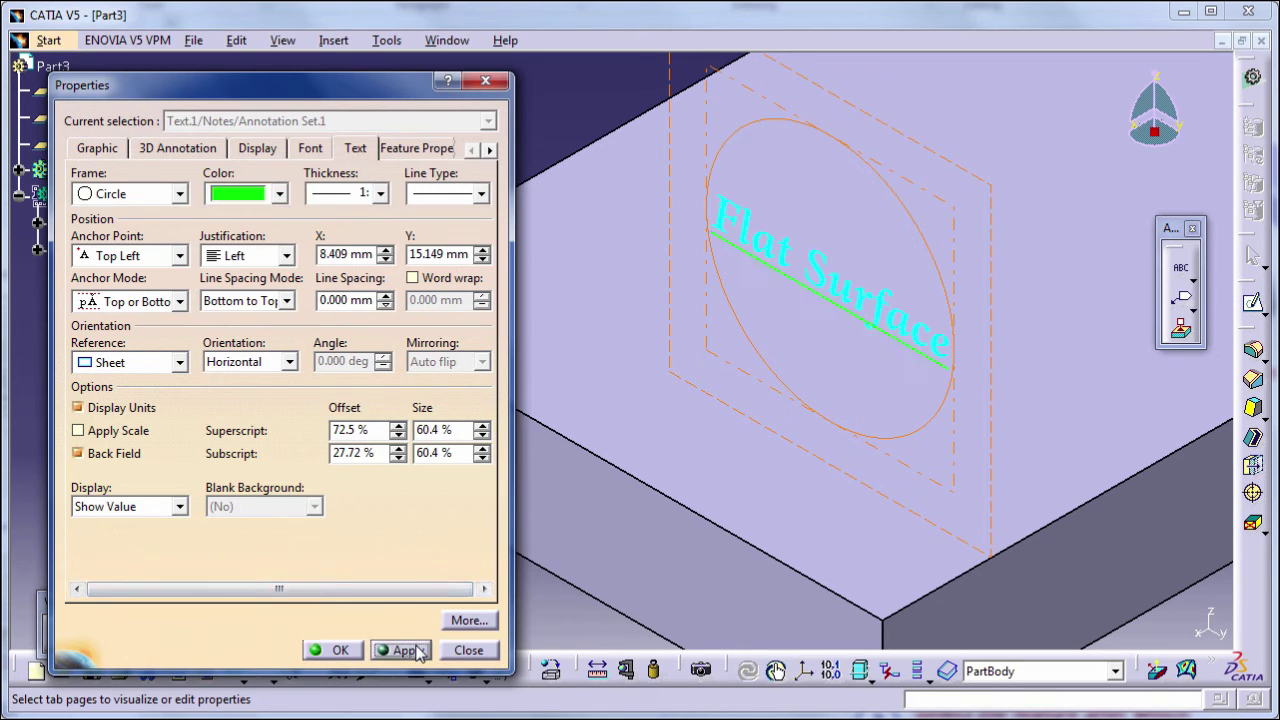
click(333, 650)
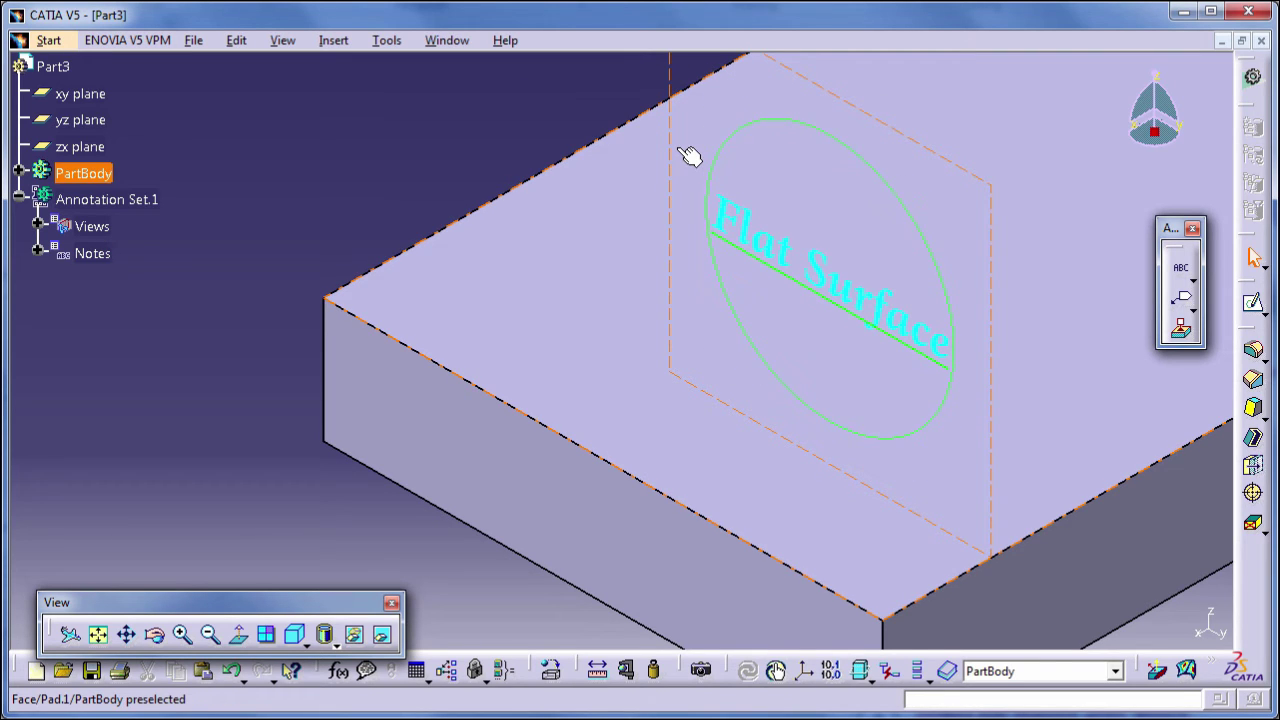
Change the note's frame colour from green to red and close Properties.
click(722, 207)
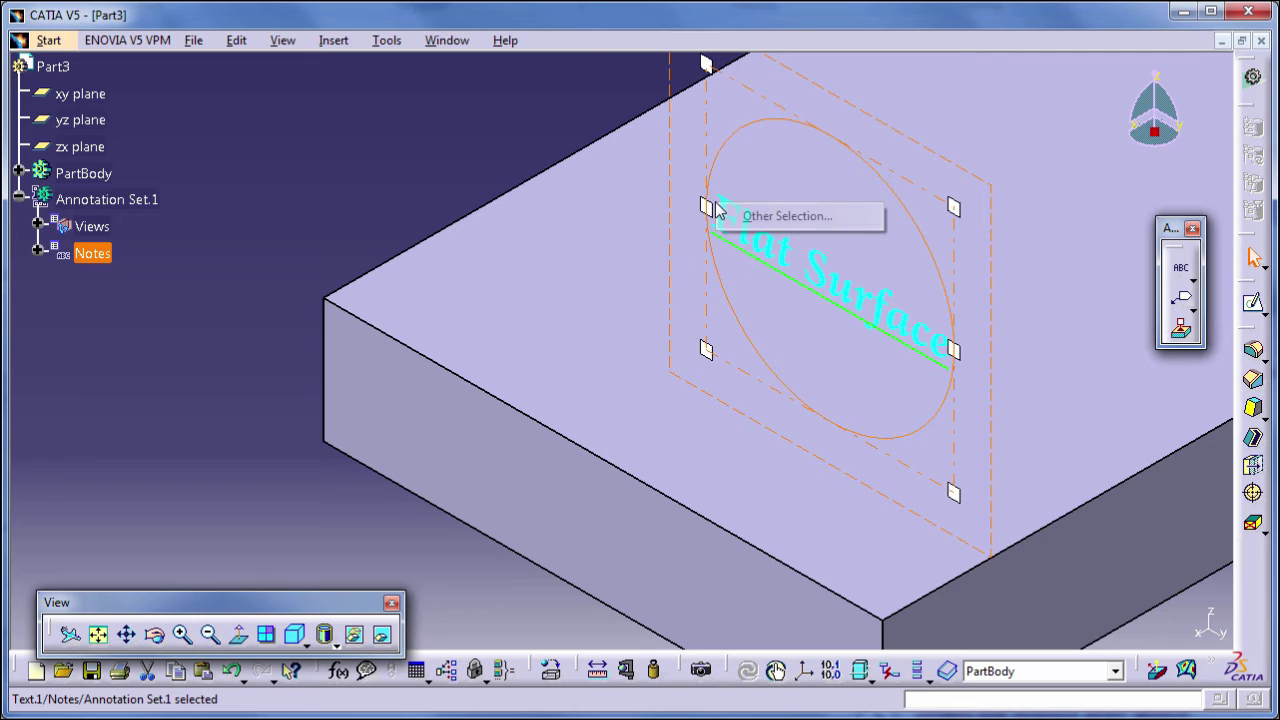
right_click(716, 172)
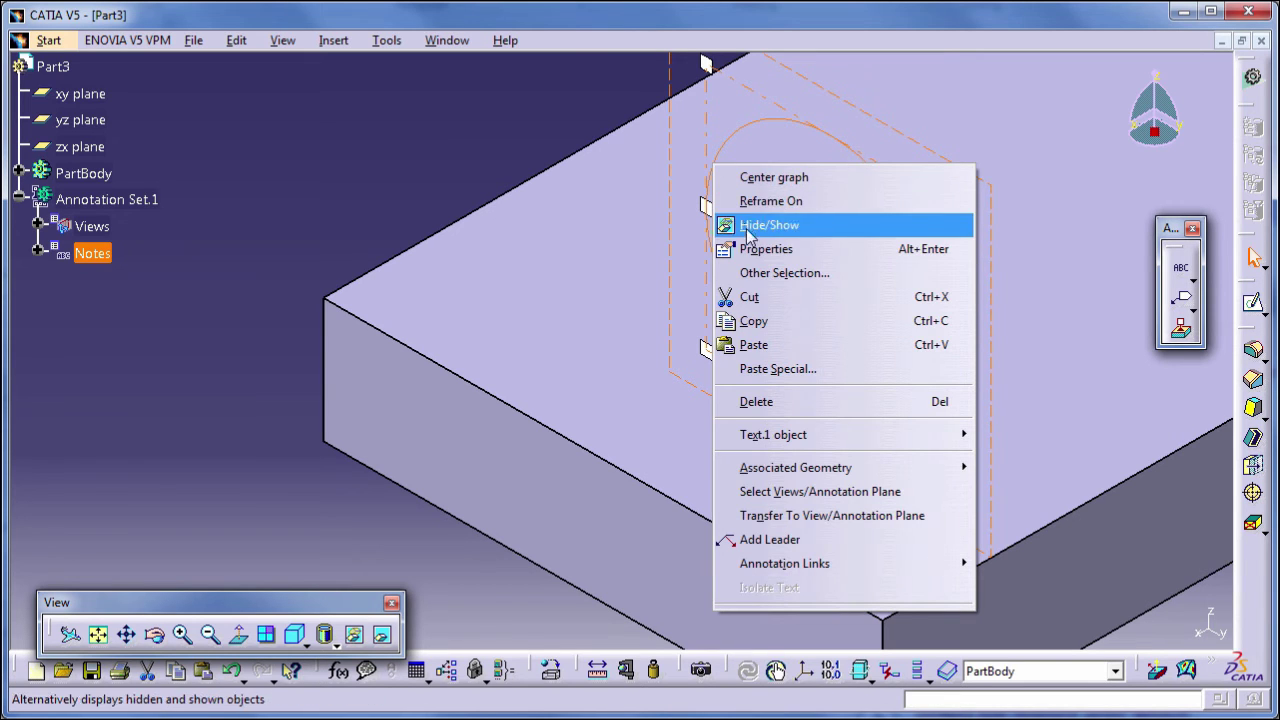
click(745, 249)
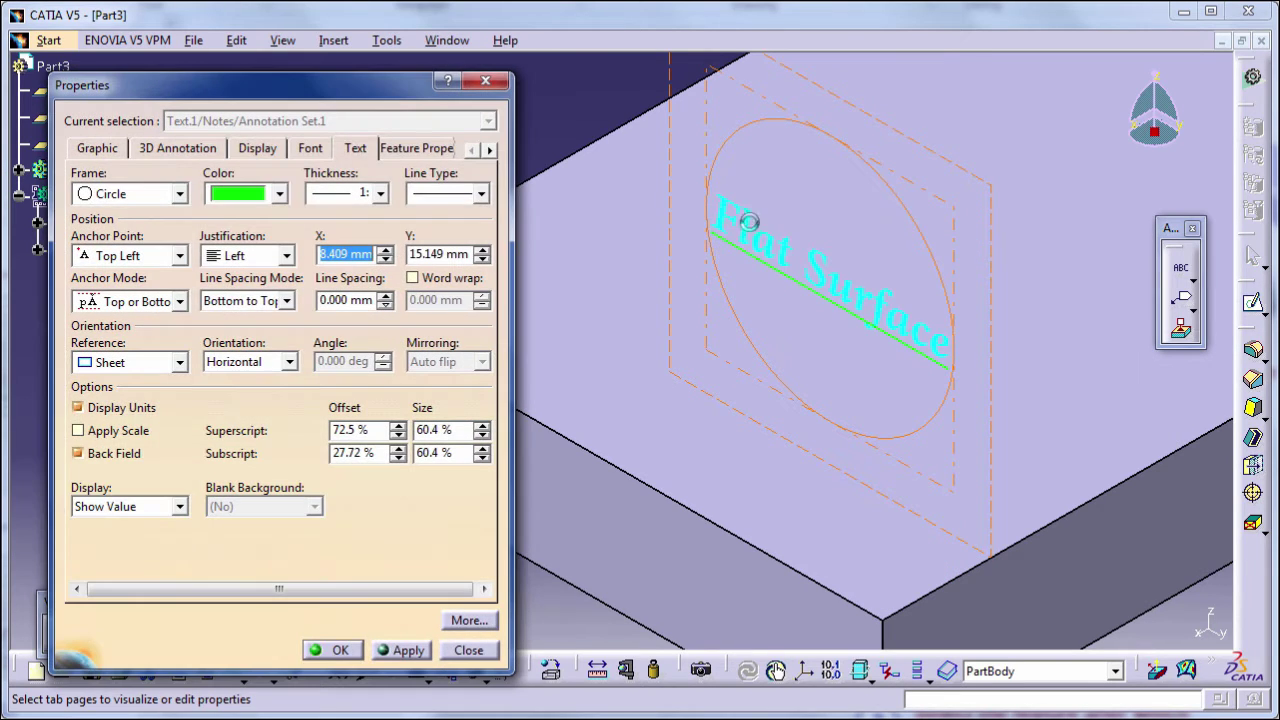
click(281, 194)
click(256, 293)
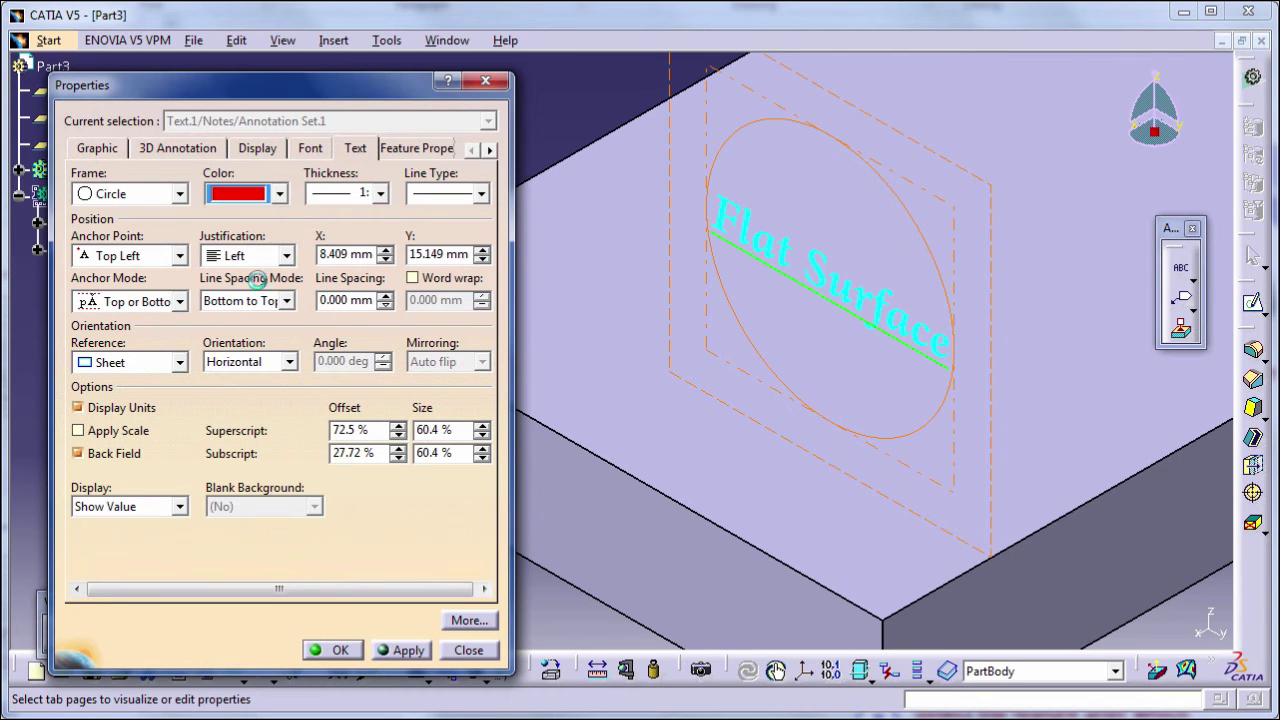
click(400, 652)
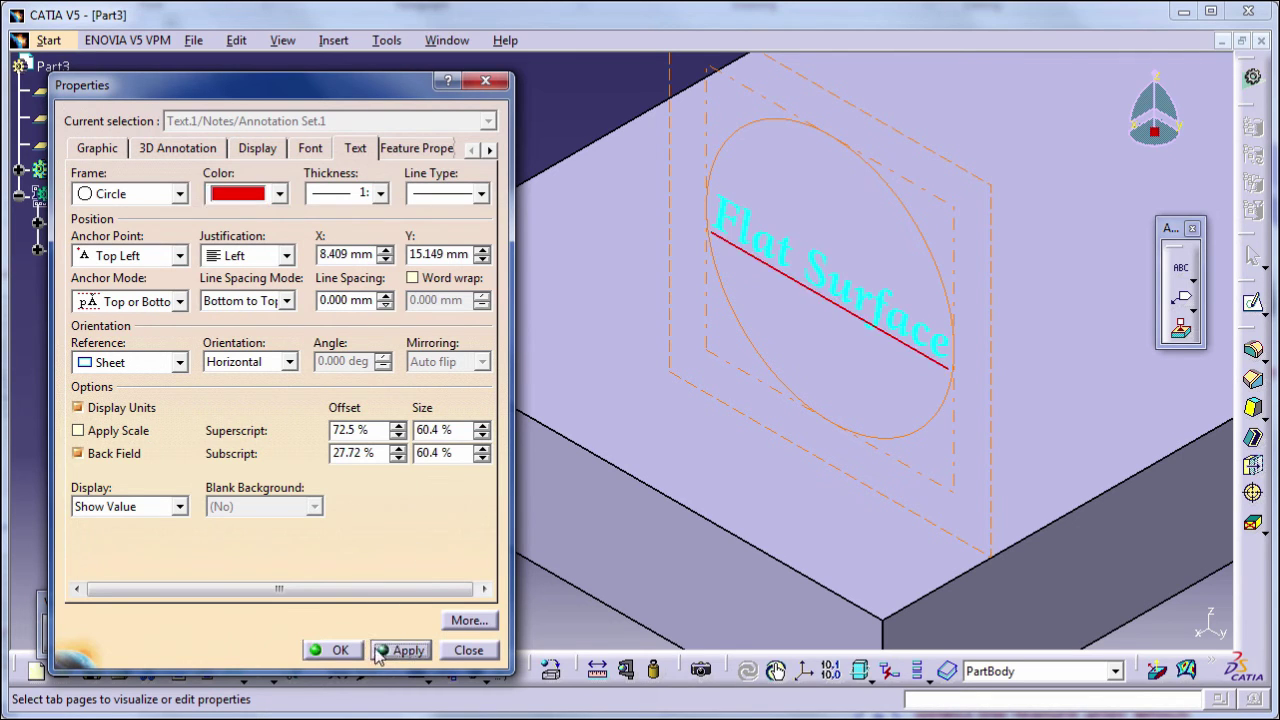
click(336, 650)
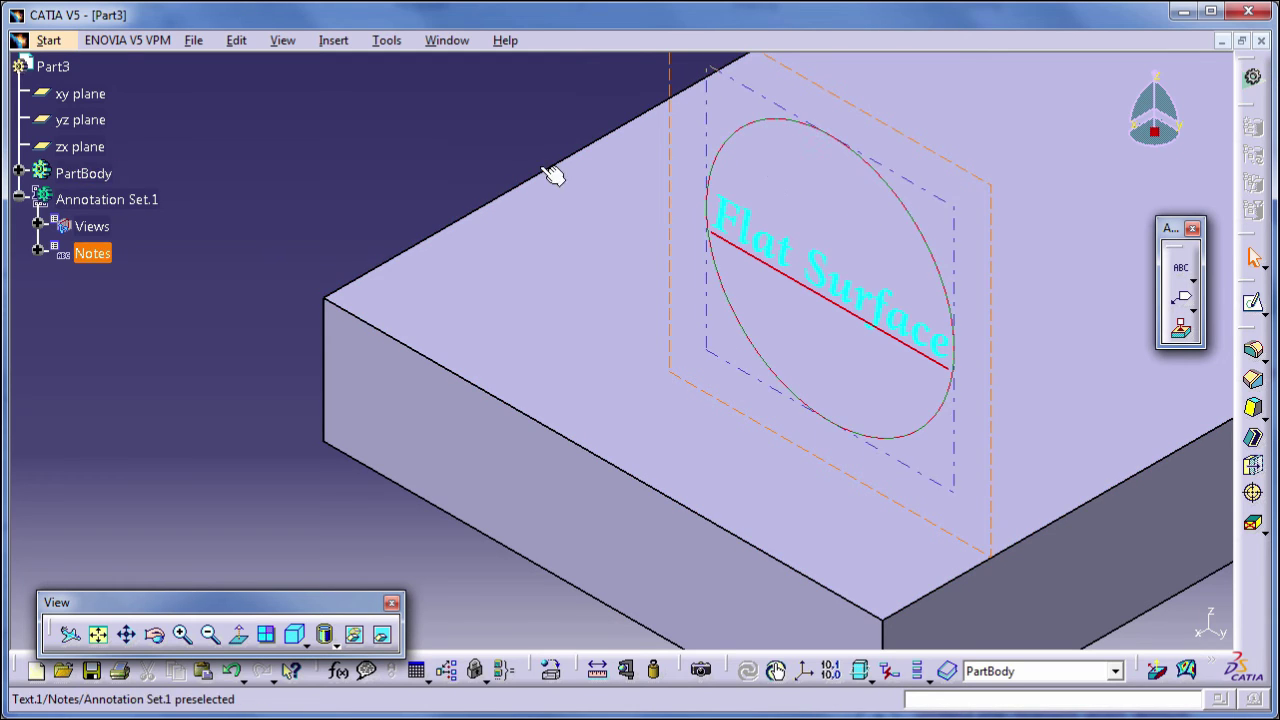
Try a 1.4 mm frame line thickness, then settle on the thinnest 0.13 mm.
right_click(774, 118)
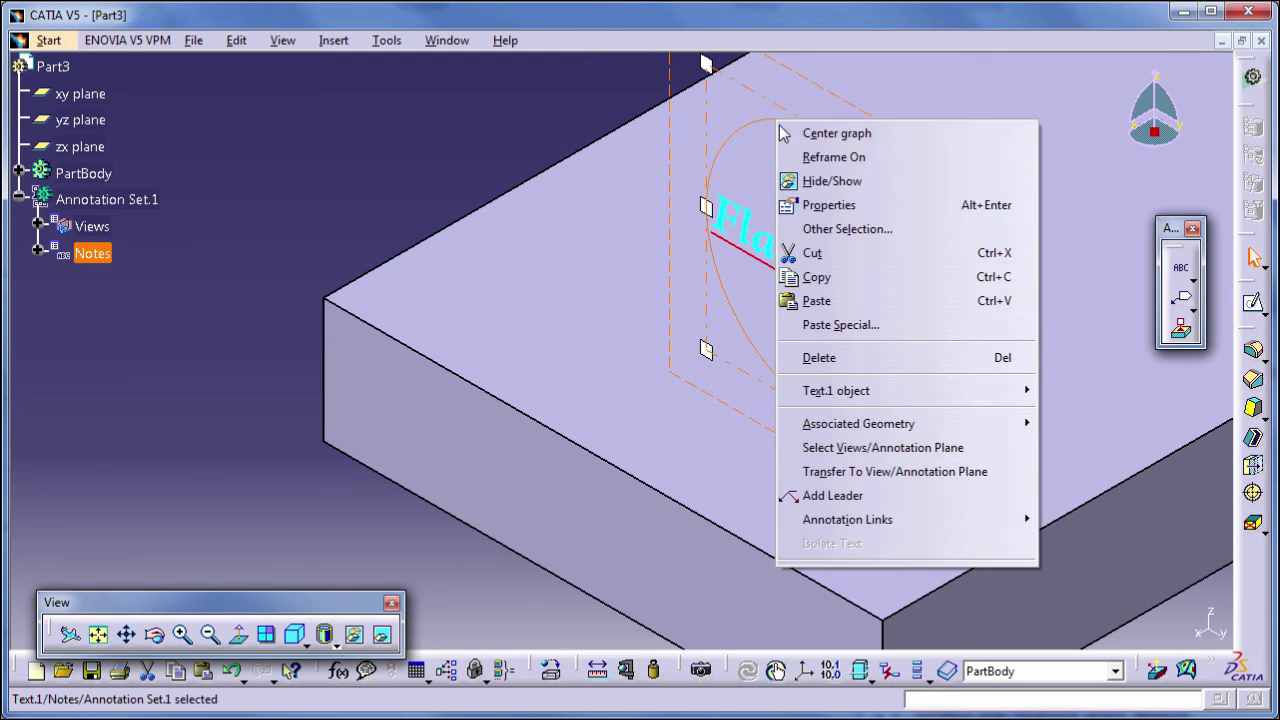
click(806, 201)
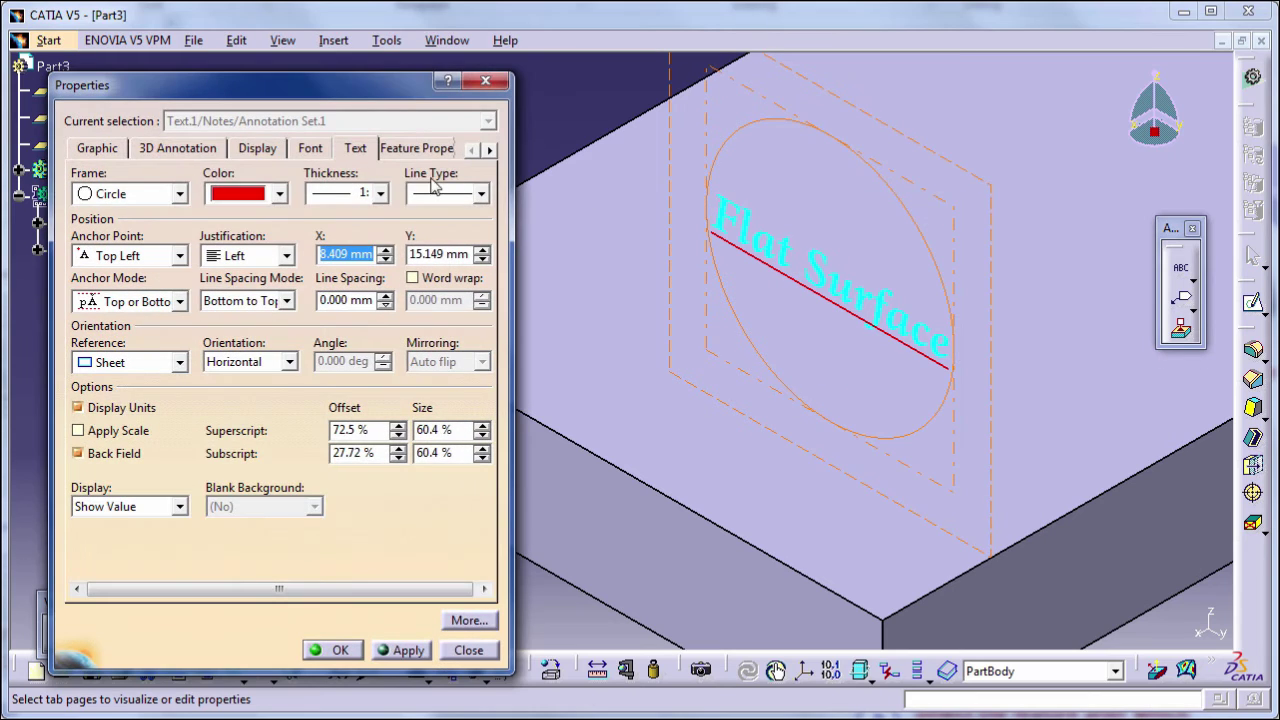
click(343, 191)
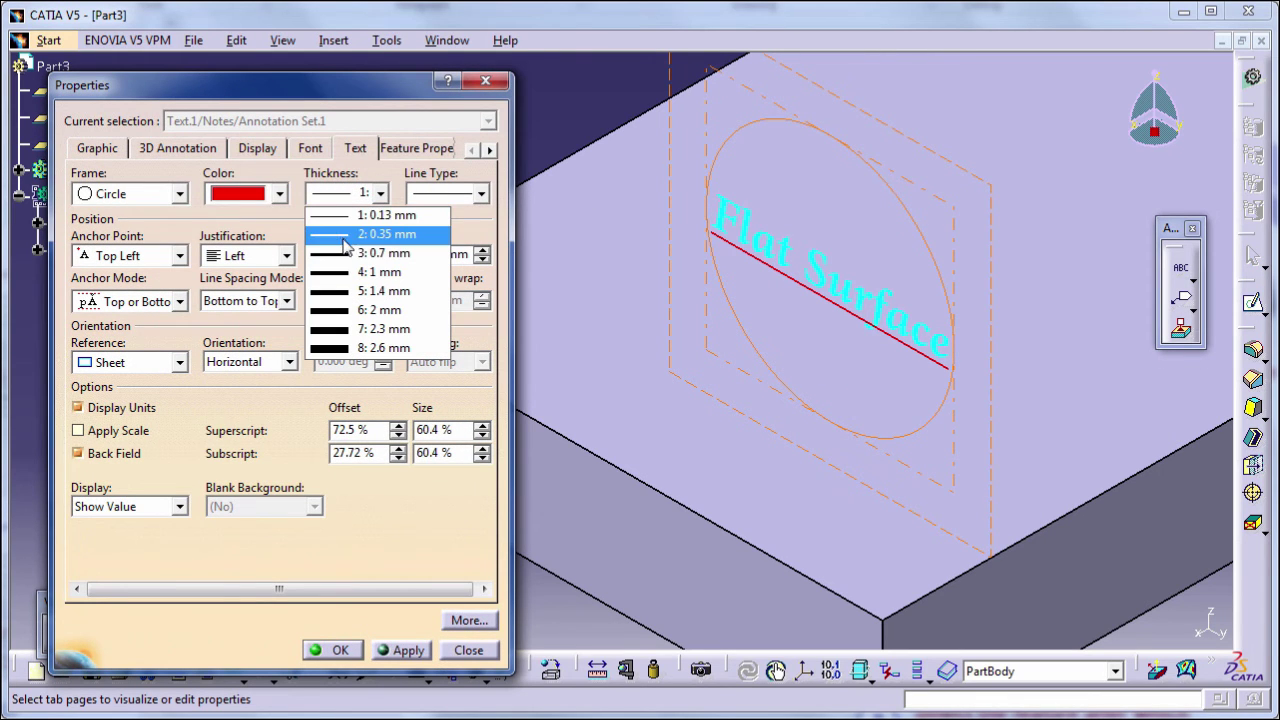
click(343, 291)
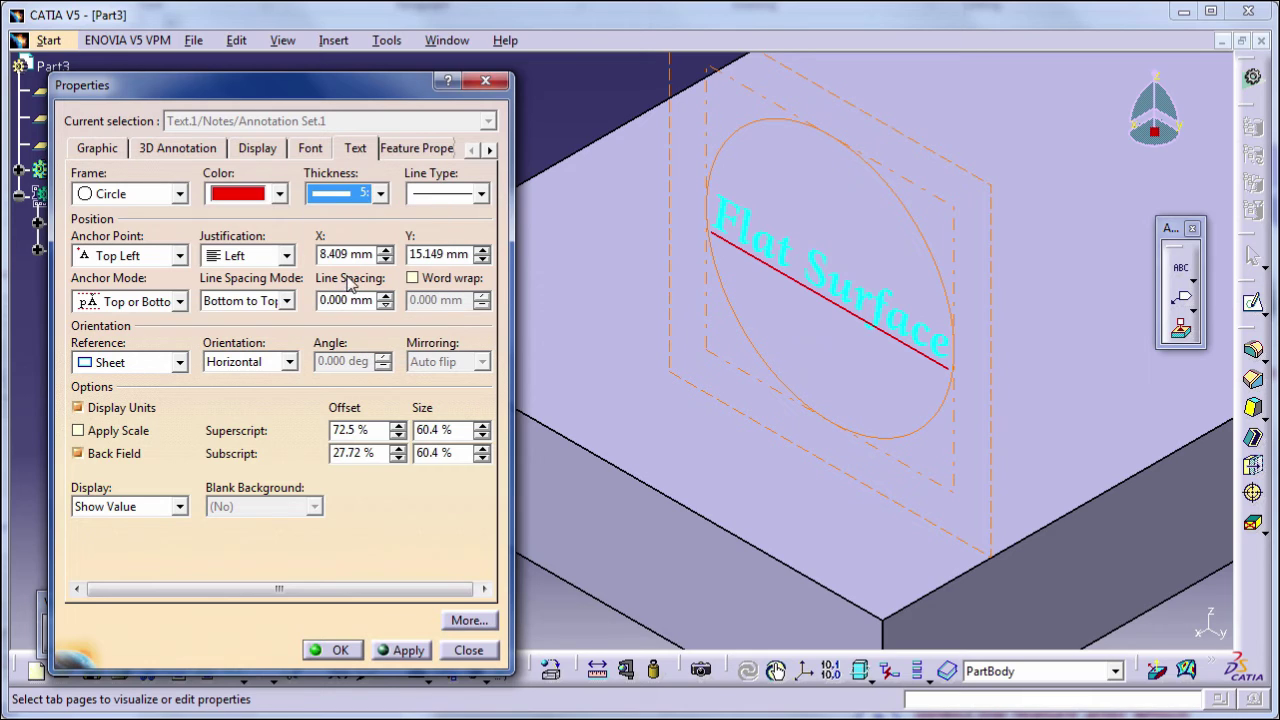
click(410, 650)
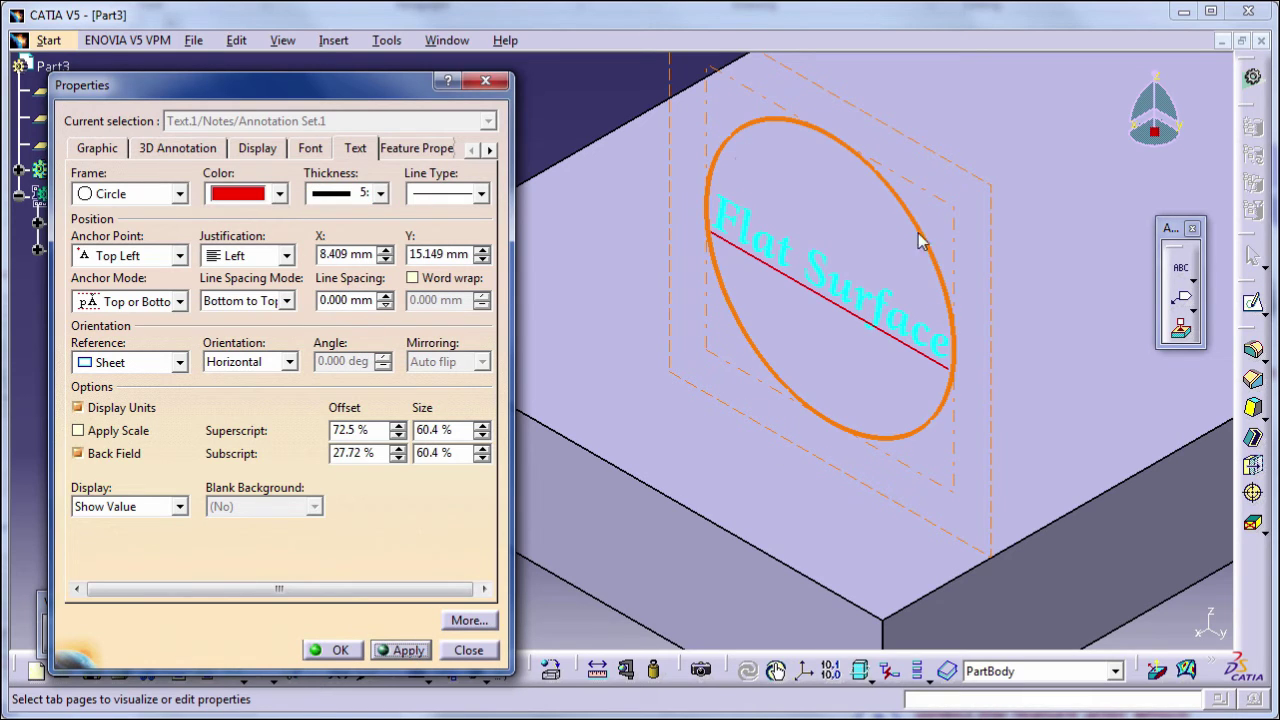
click(376, 194)
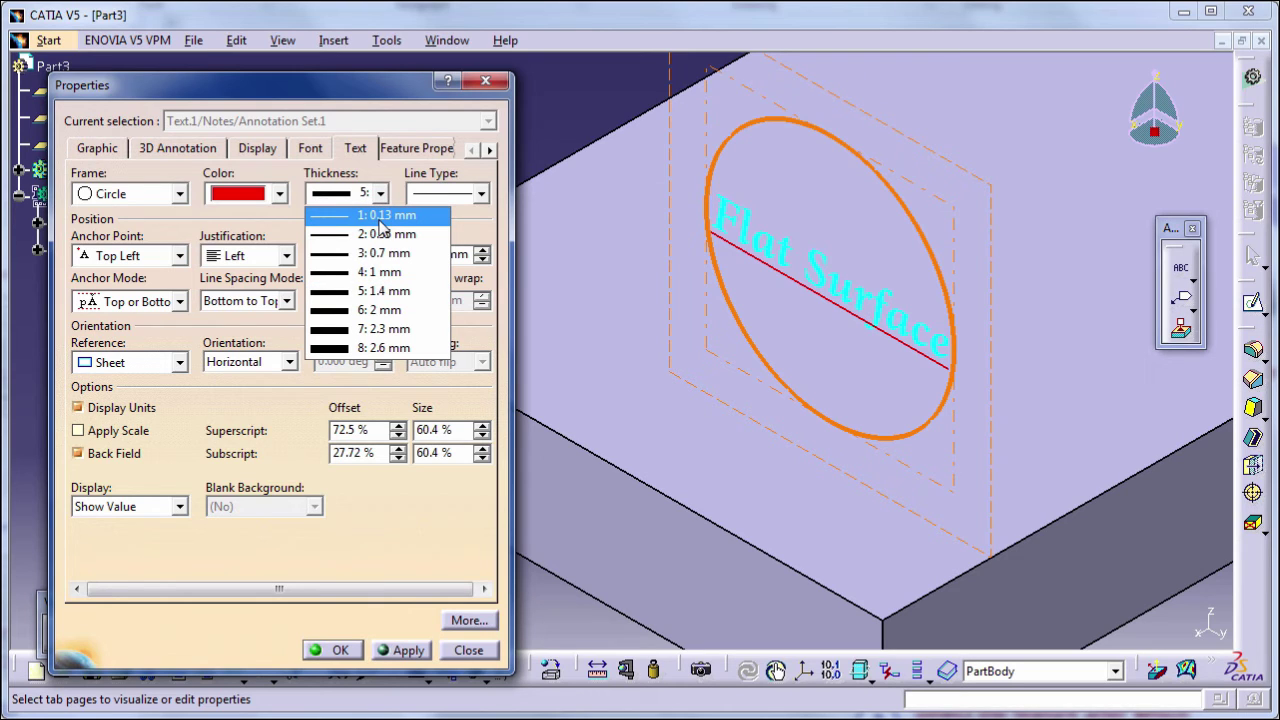
click(383, 216)
click(424, 651)
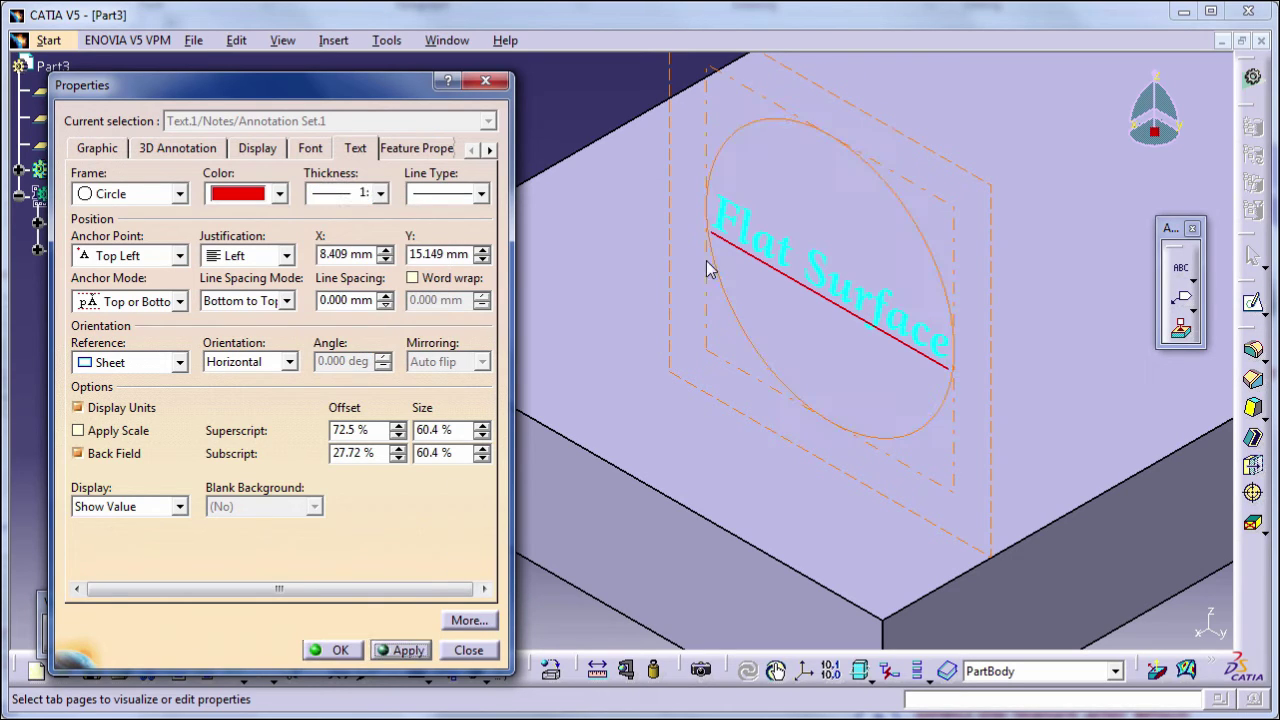
click(428, 194)
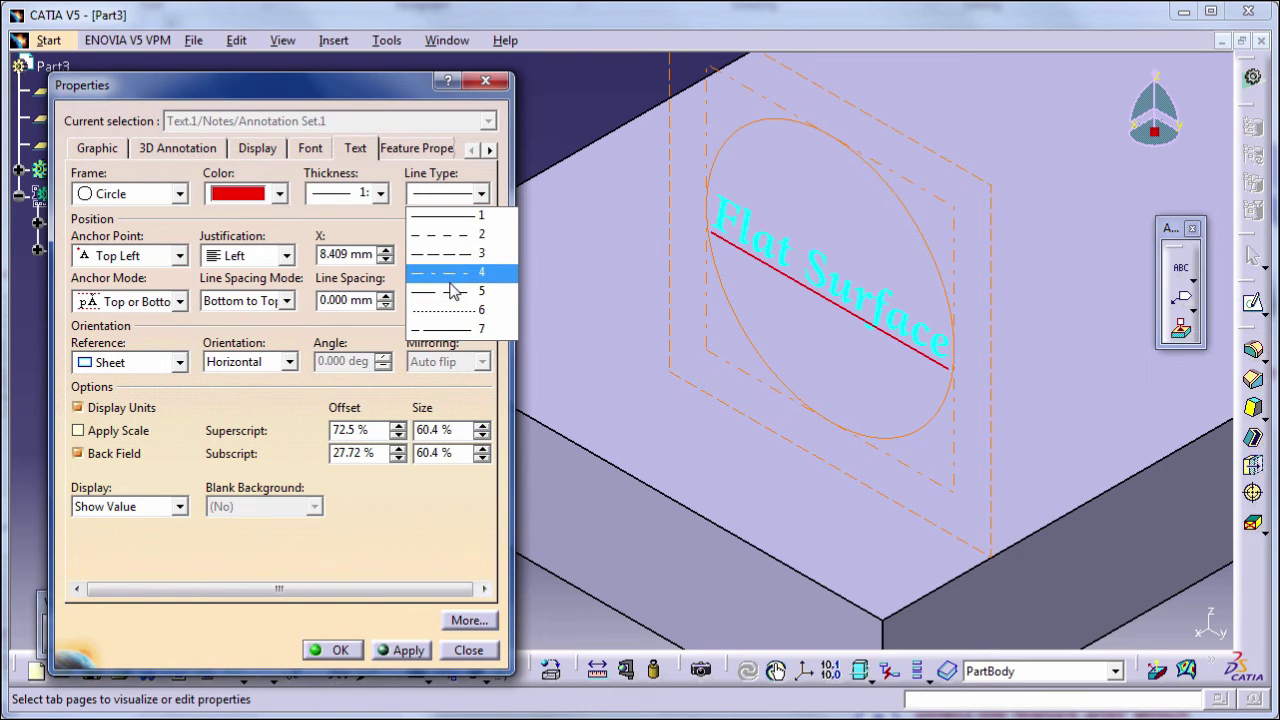
Draw the circle frame with dashed Line Type 2 and close Properties.
click(465, 234)
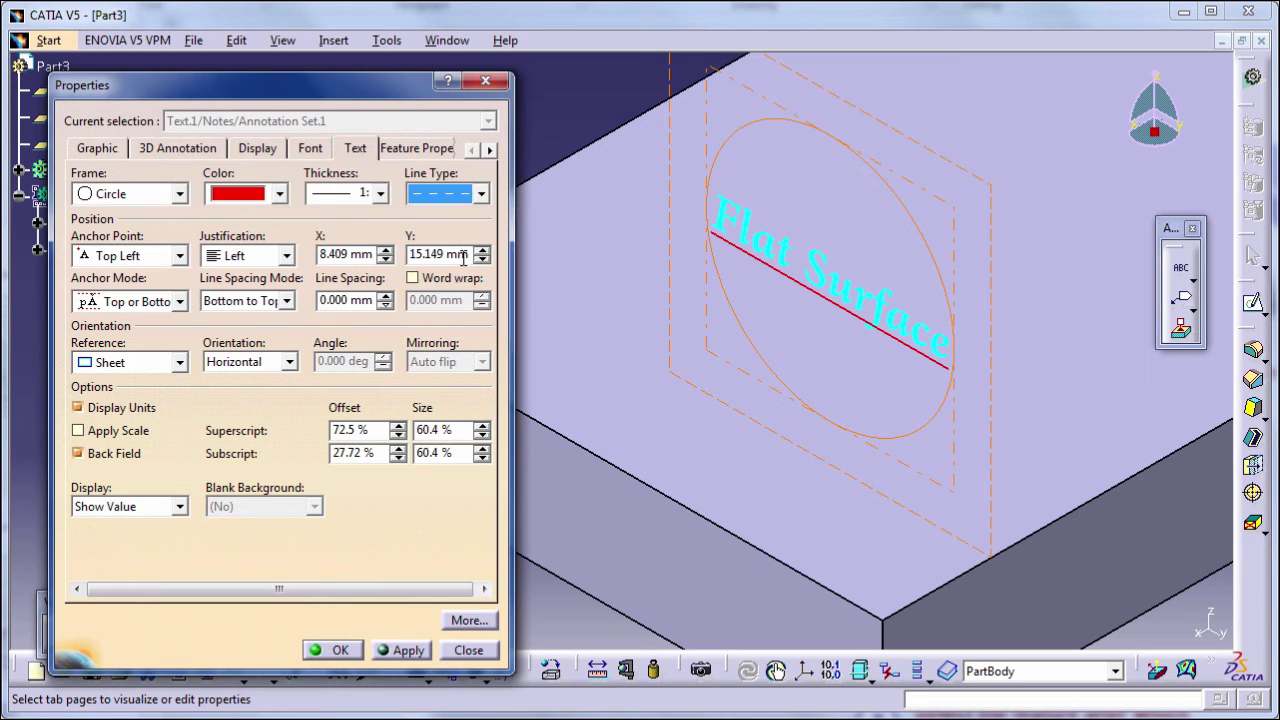
click(400, 651)
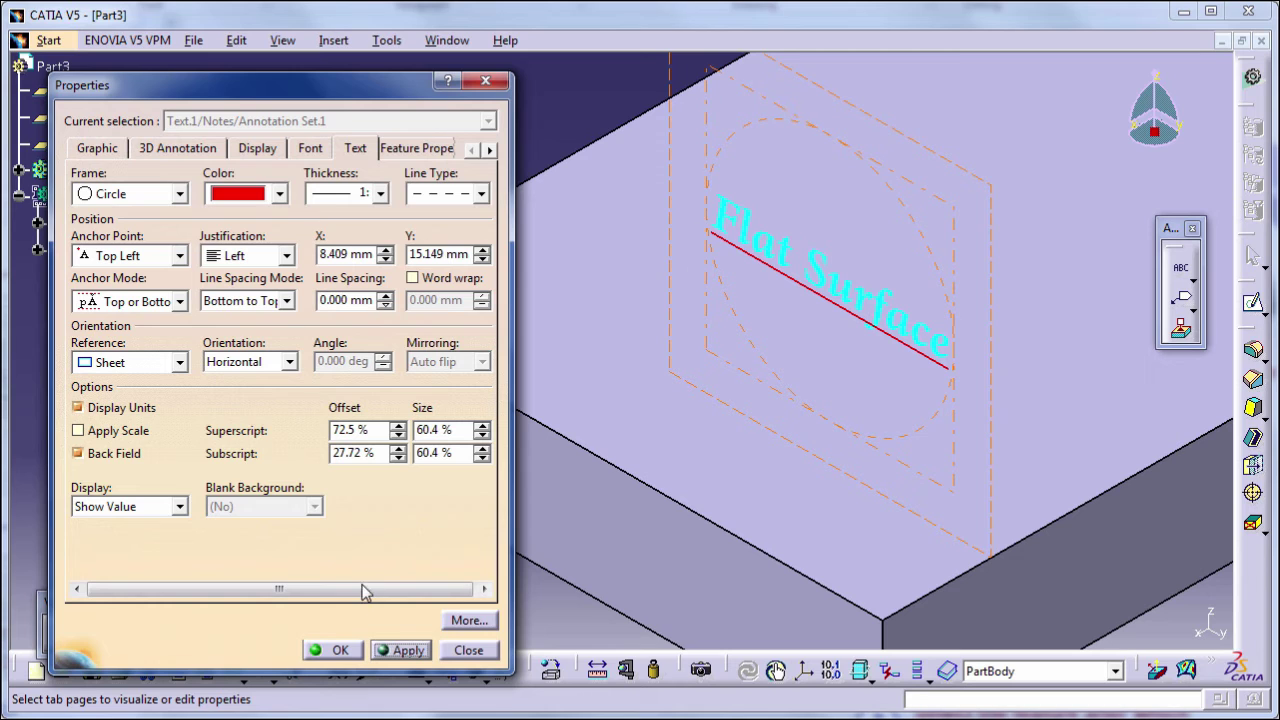
click(333, 650)
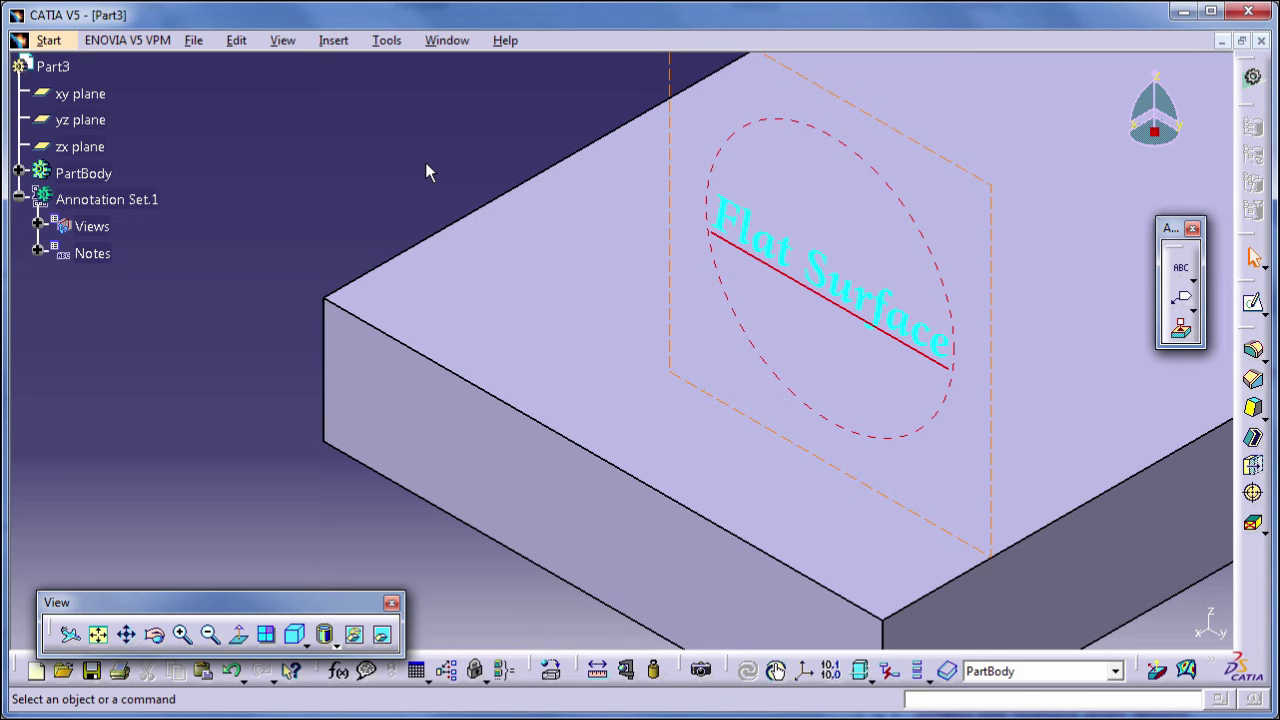
Reopen the note's Properties and set the frame back to solid Line Type 1.
right_click(770, 131)
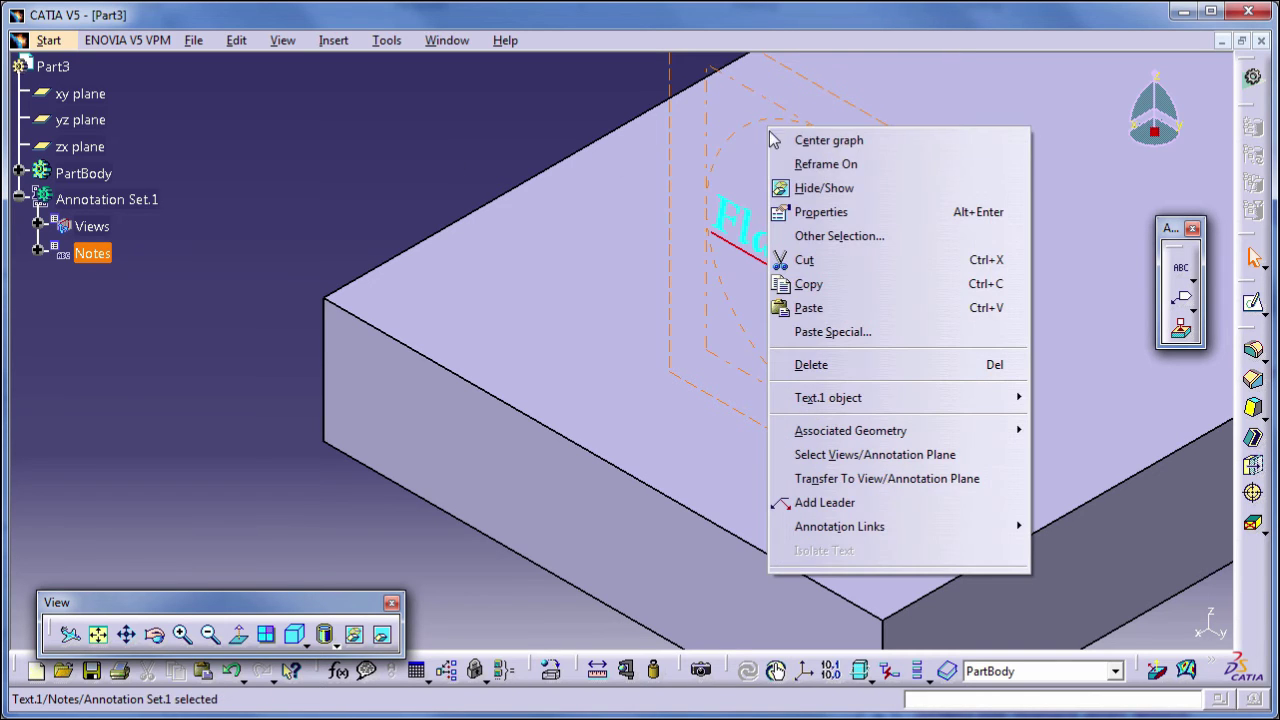
click(775, 212)
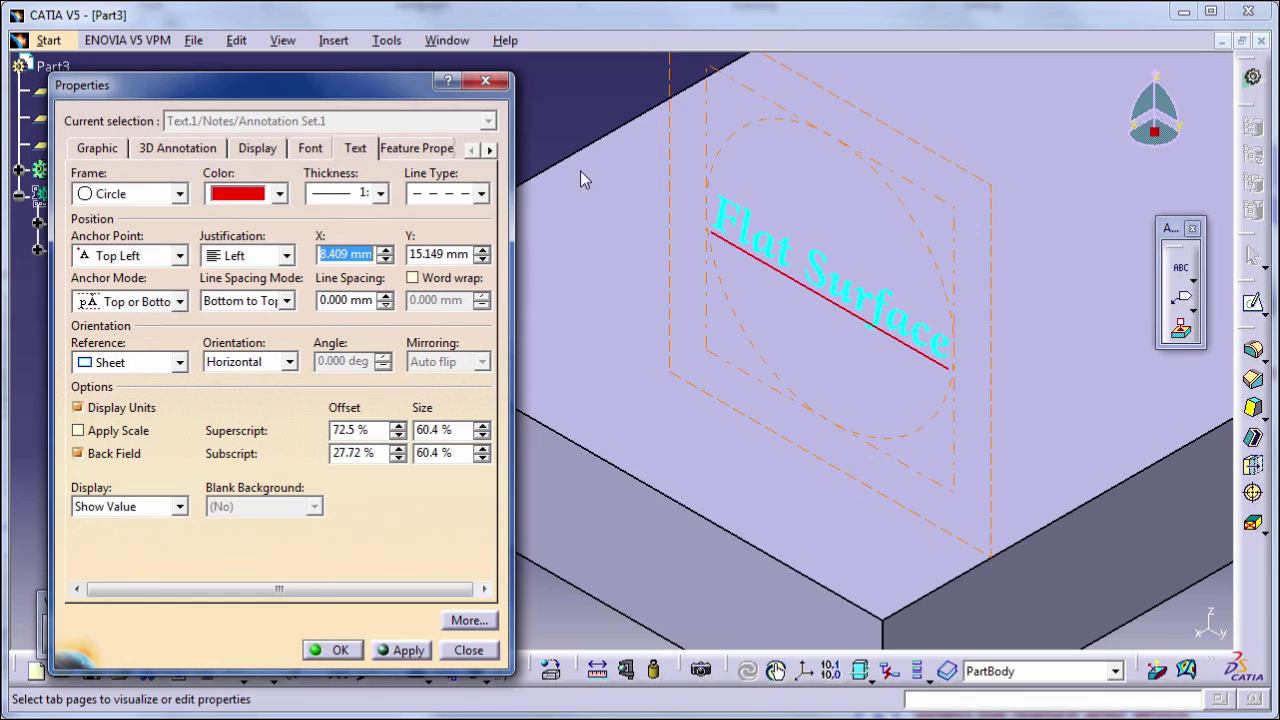
click(450, 195)
click(446, 214)
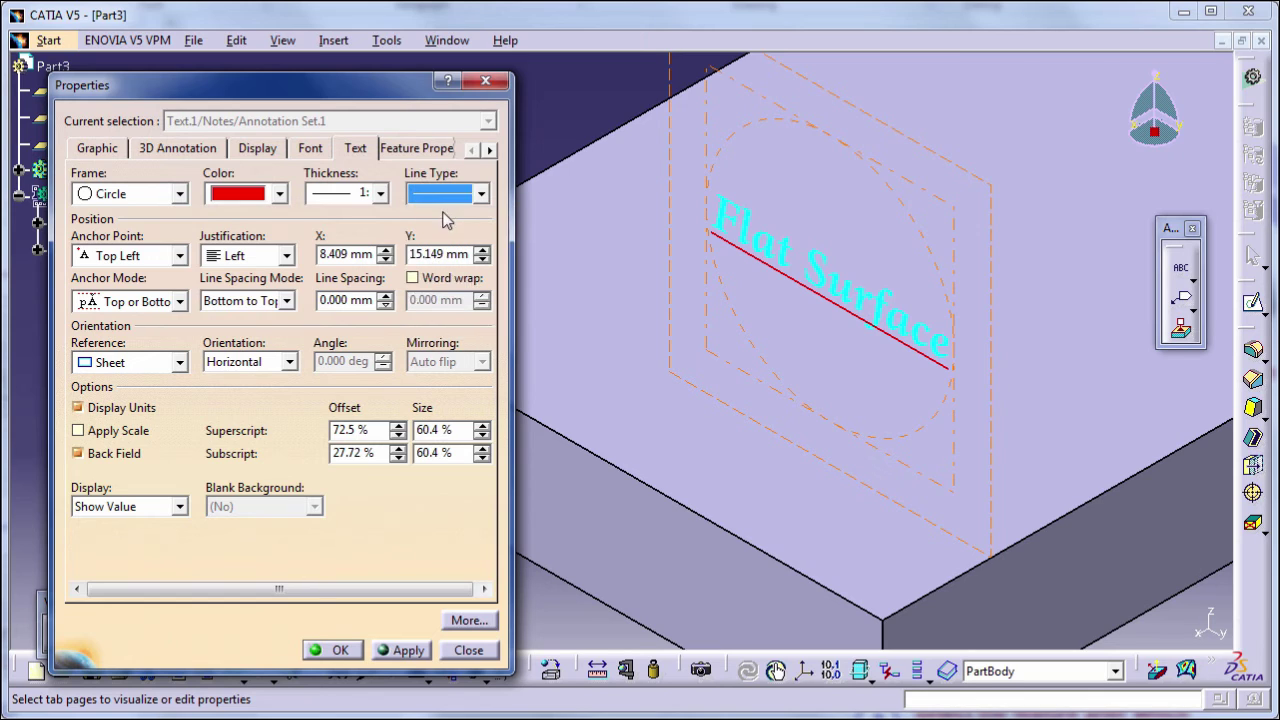
click(405, 650)
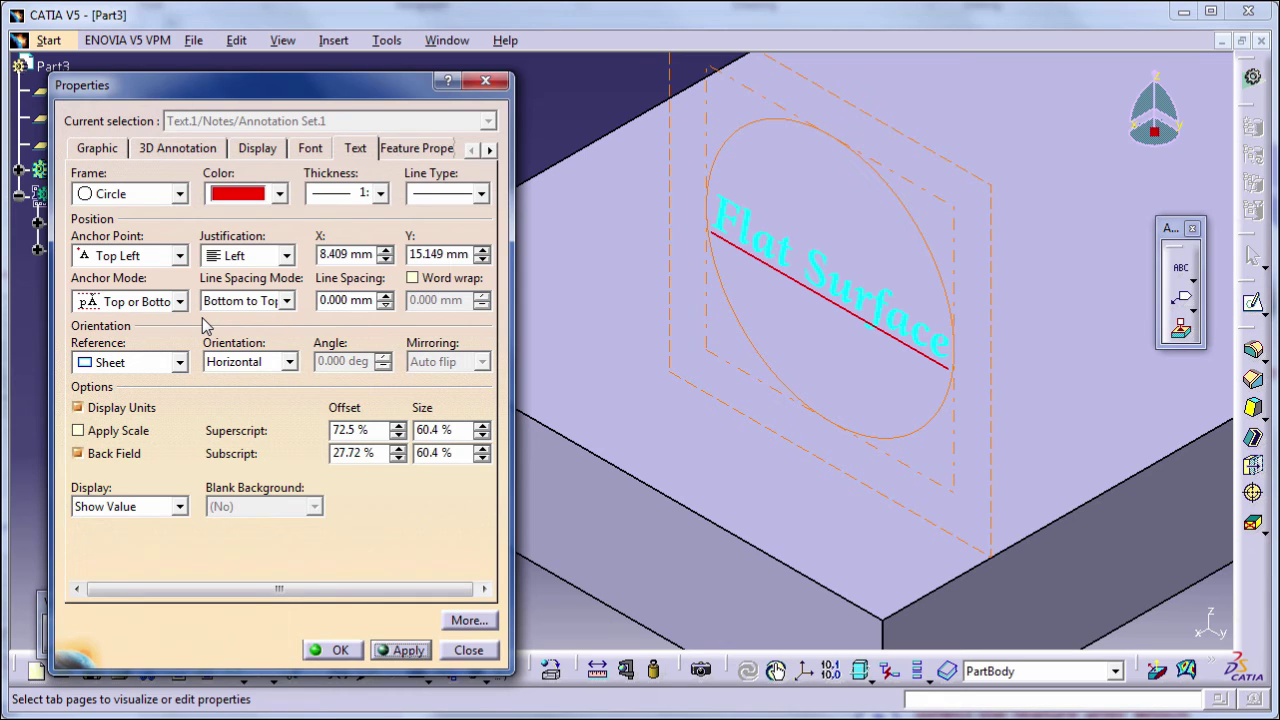
Set the note's text orientation to Vertical and close Properties.
click(260, 362)
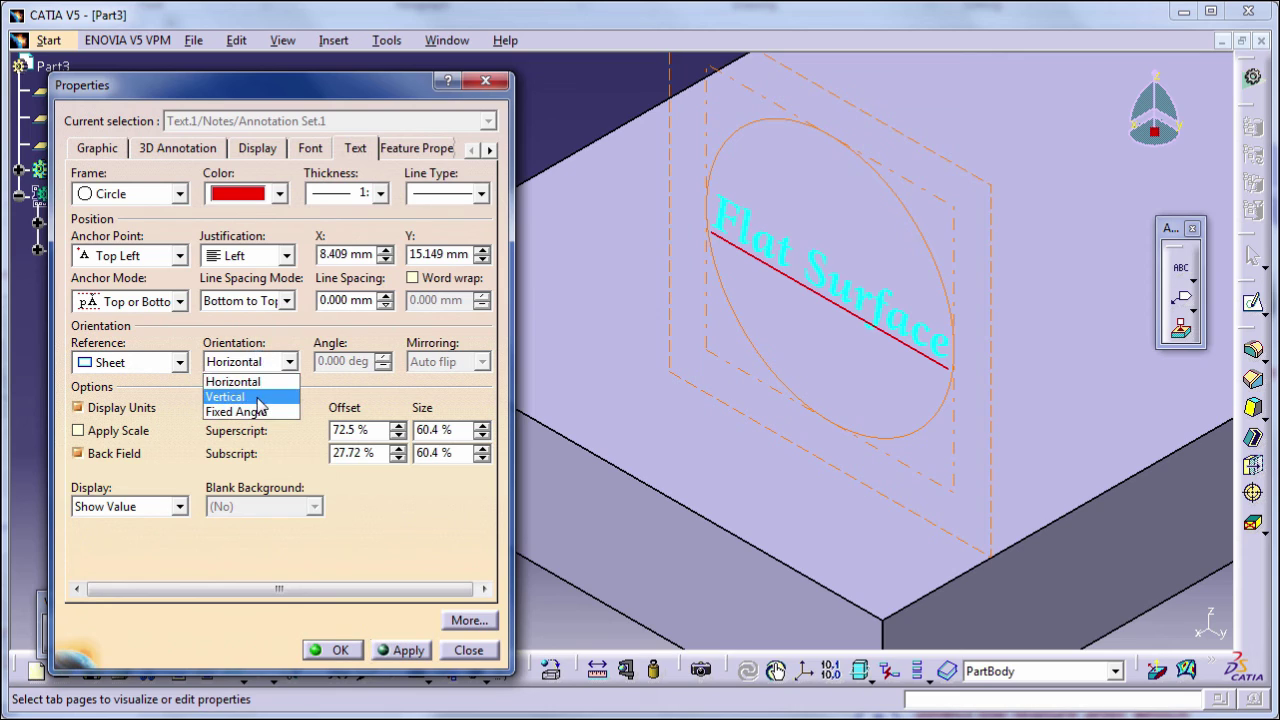
click(248, 391)
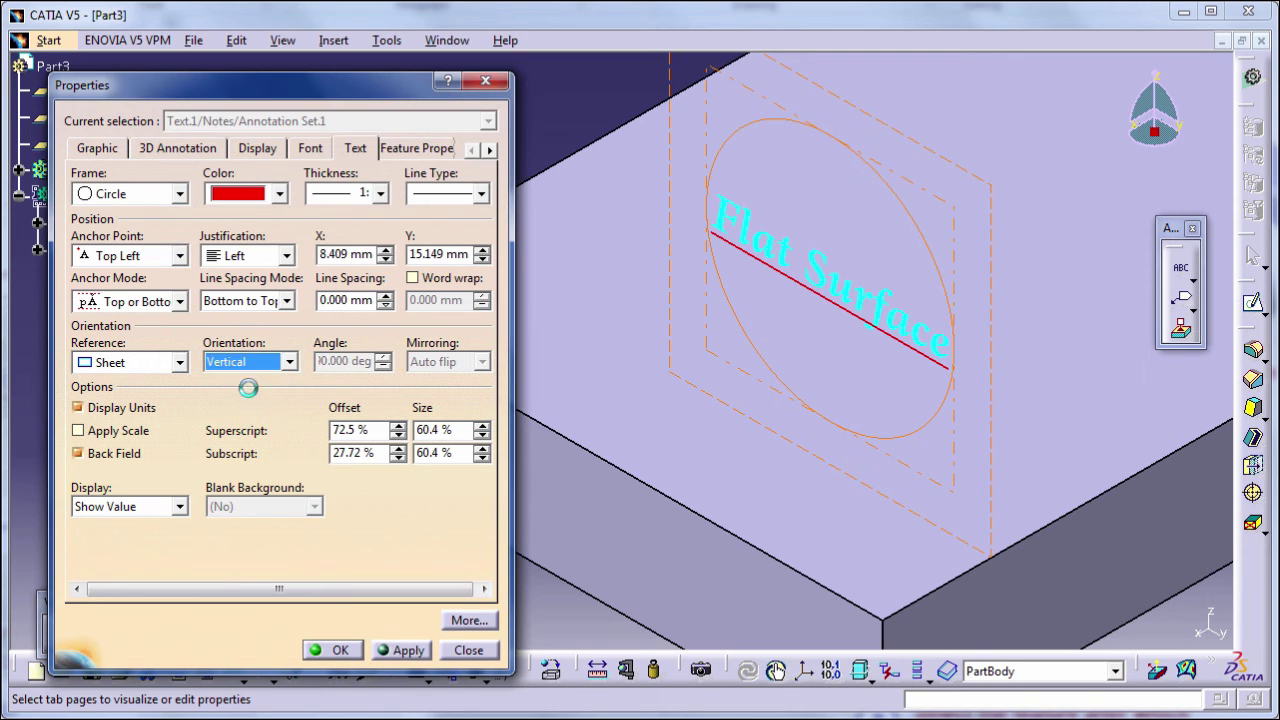
click(407, 651)
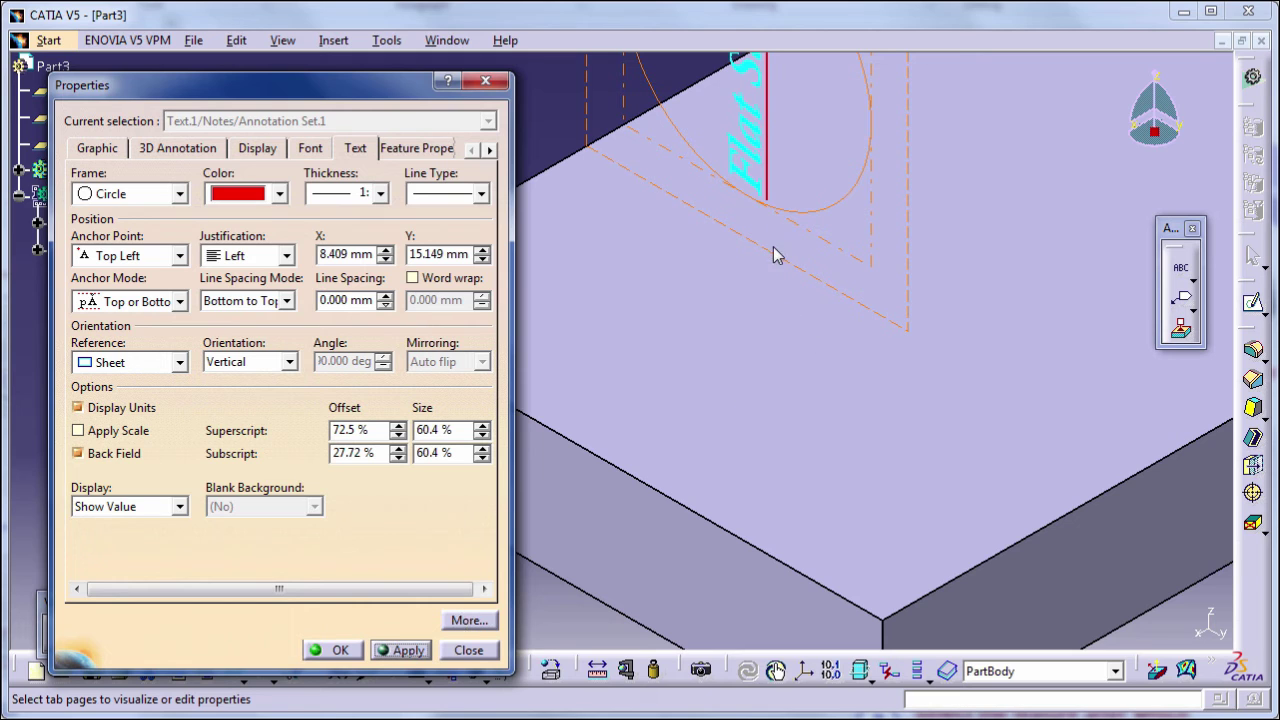
click(325, 652)
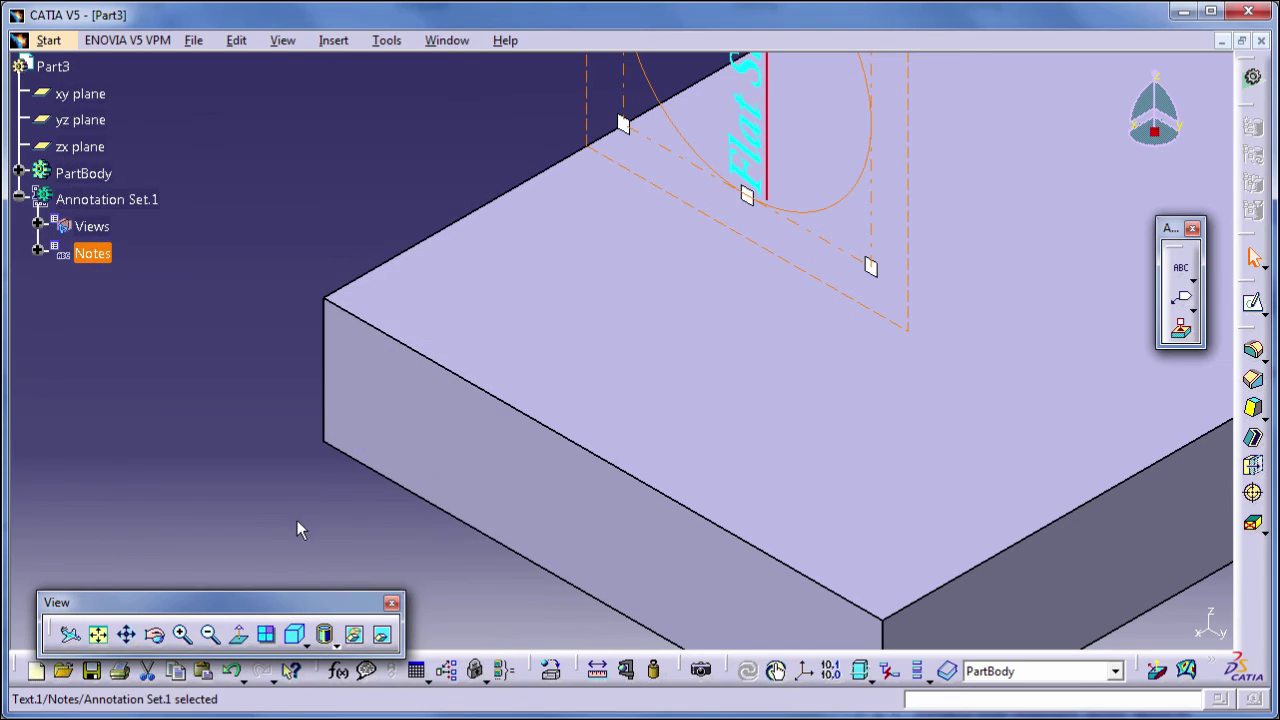
Rotate the view and reopen the Flat Surface annotation's Properties.
middle_drag(700, 251, 720, 260)
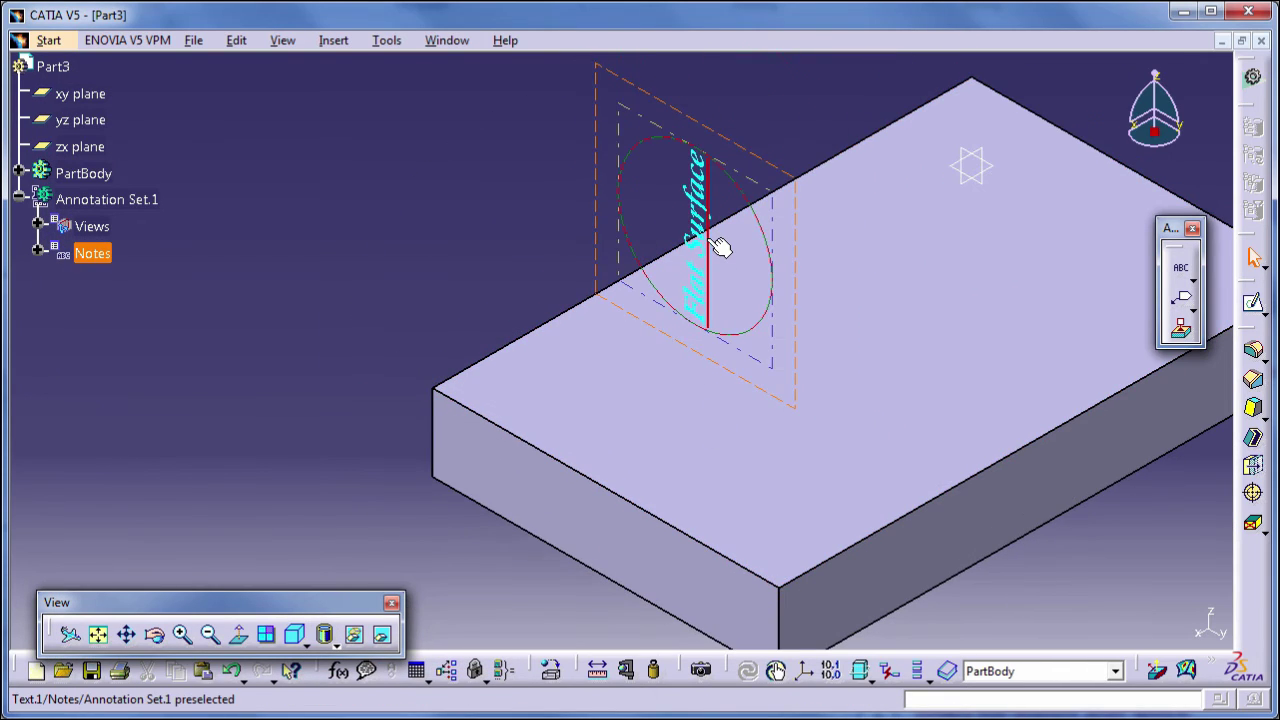
right_click(686, 160)
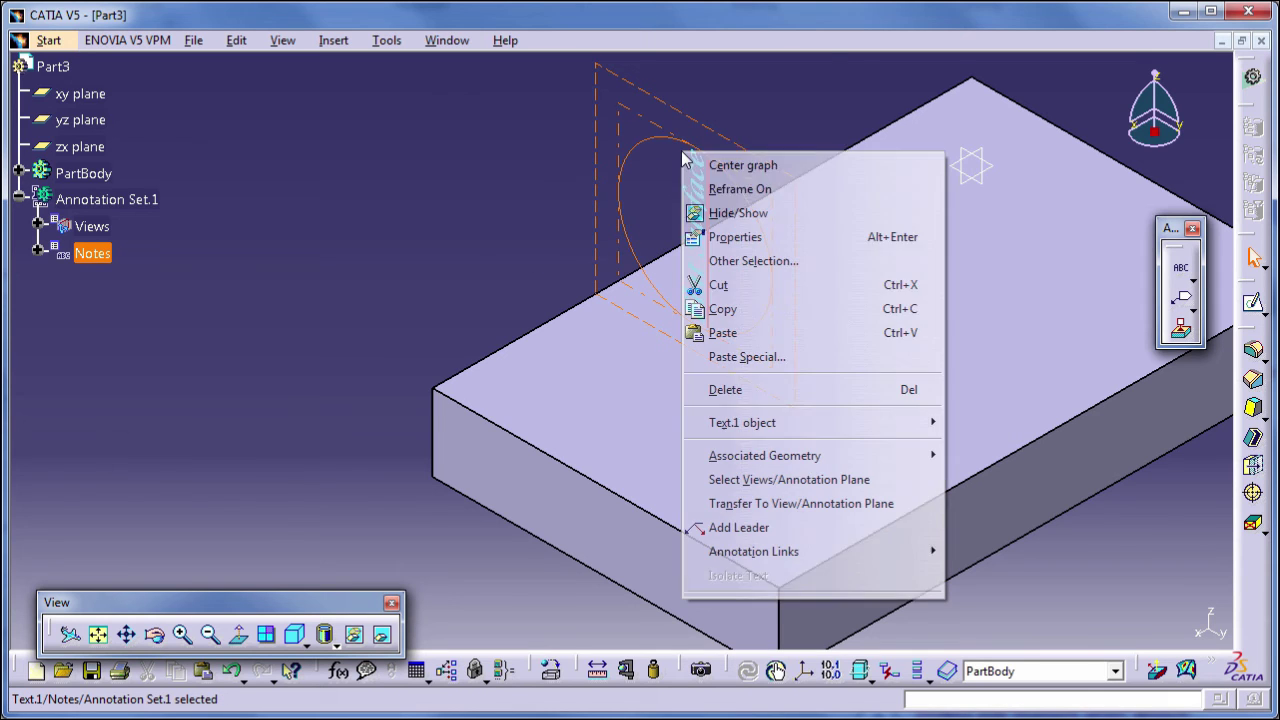
click(500, 210)
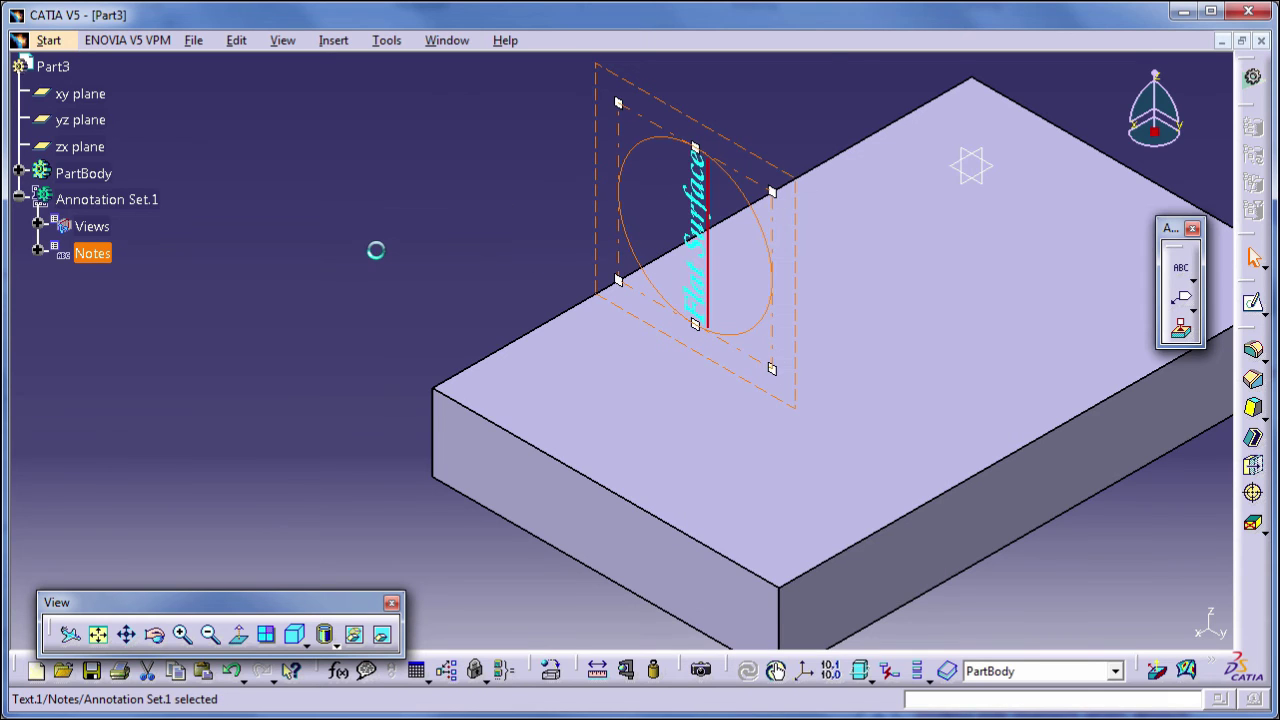
right_click(662, 143)
click(700, 229)
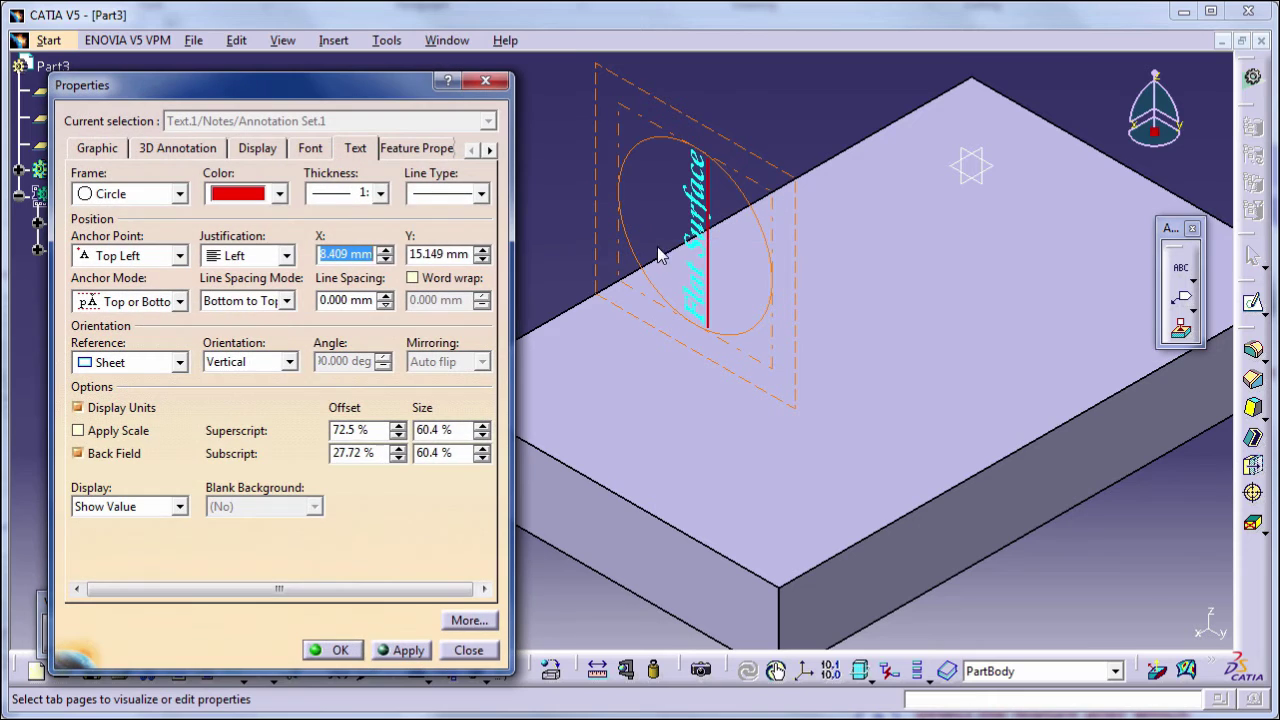
Try a 90° fixed-angle orientation, then set the text orientation to Horizontal.
click(245, 362)
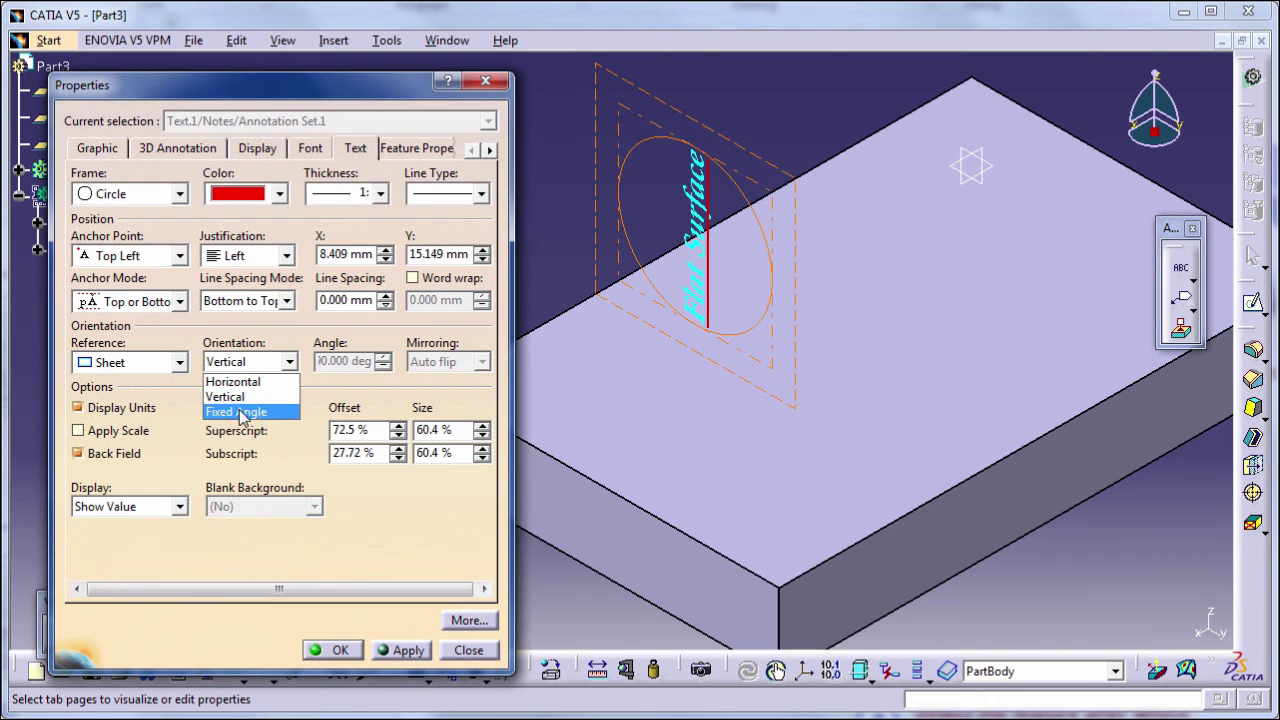
click(238, 412)
click(336, 367)
text(45.000)
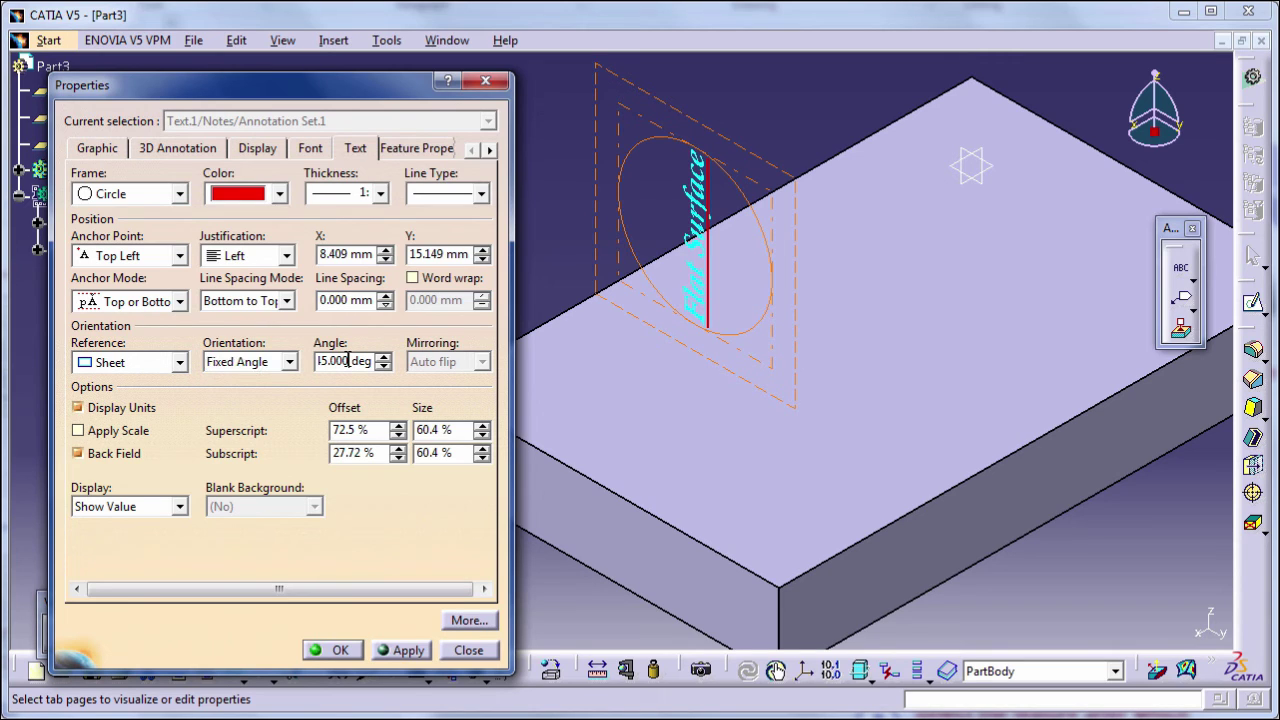
drag(347, 361, 318, 361)
text(90)
click(410, 650)
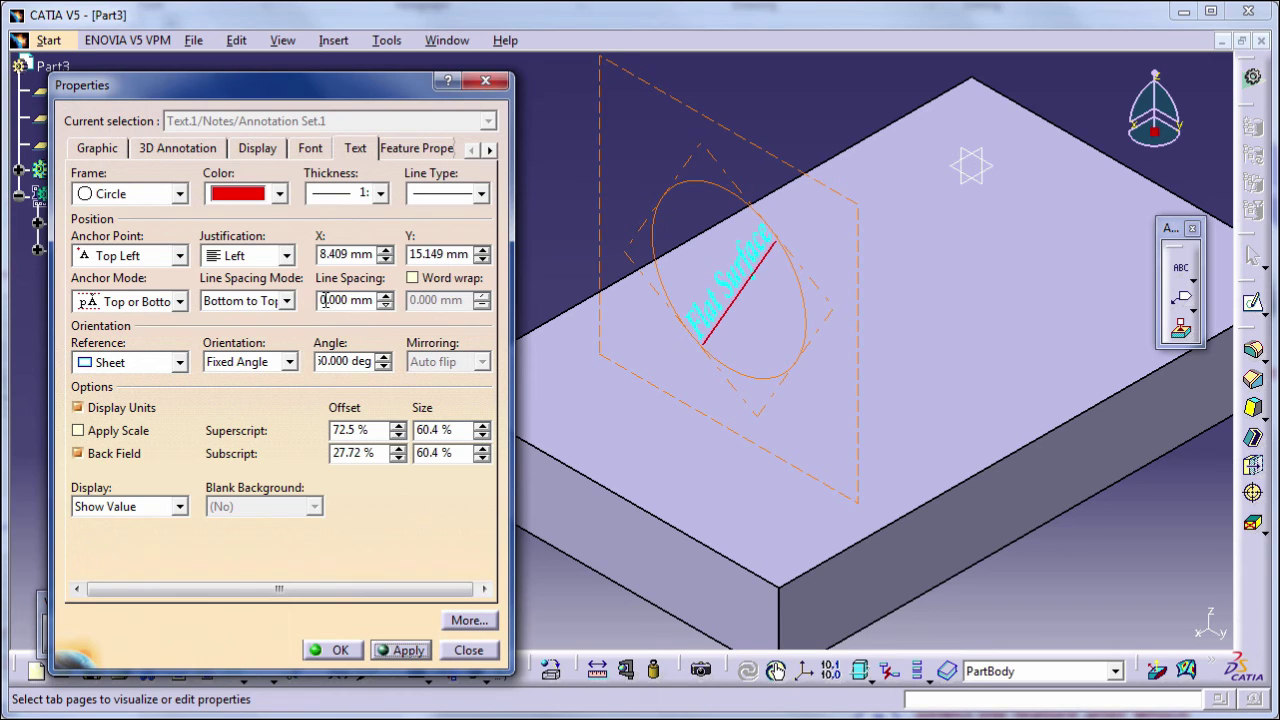
click(252, 364)
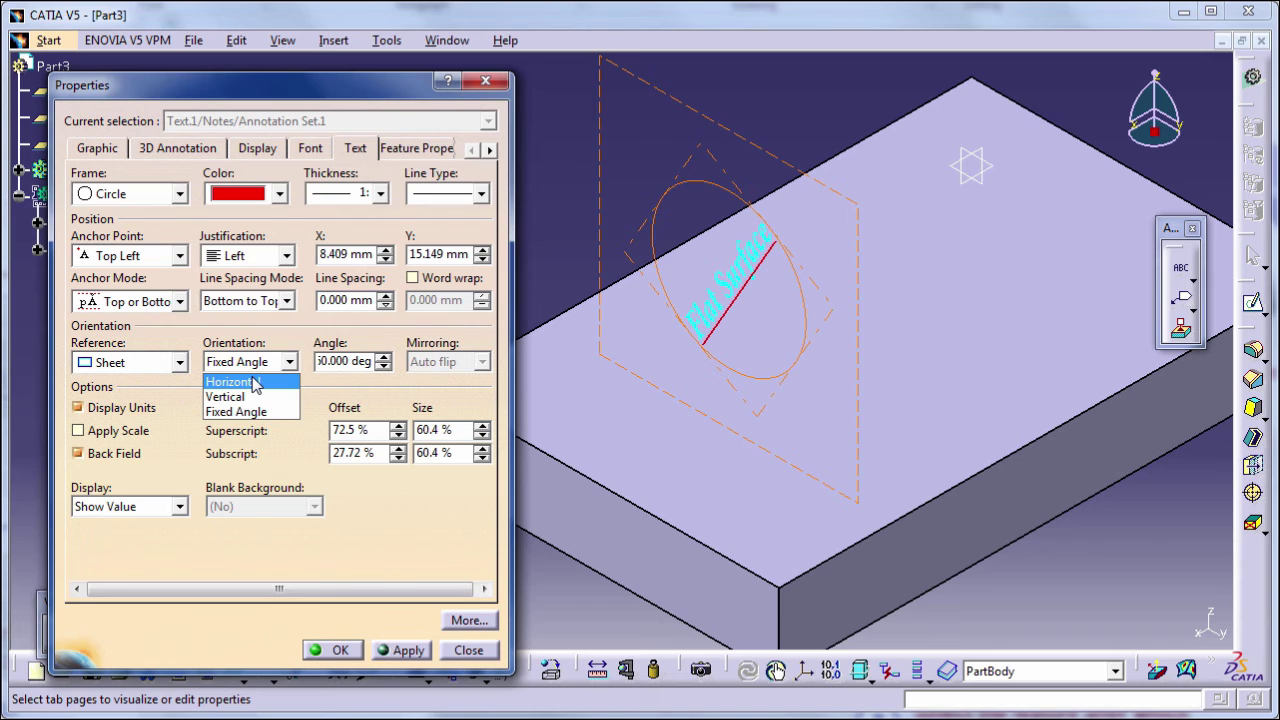
click(255, 384)
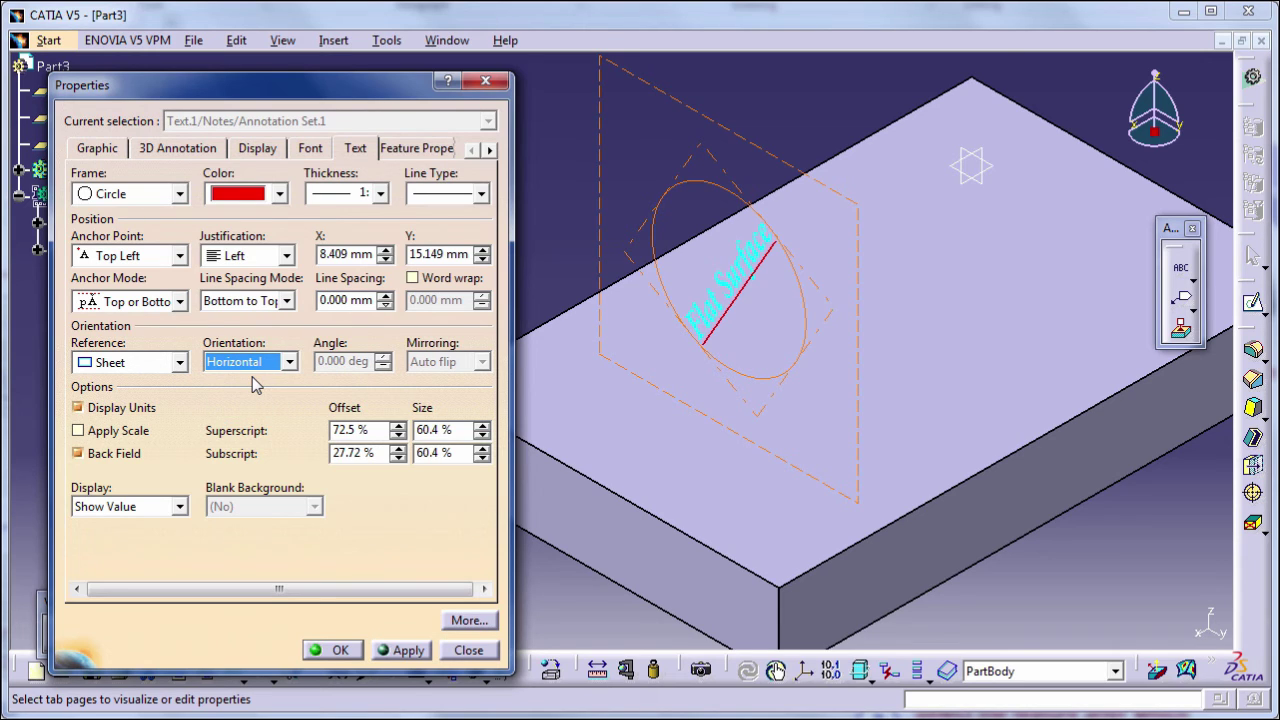
click(401, 651)
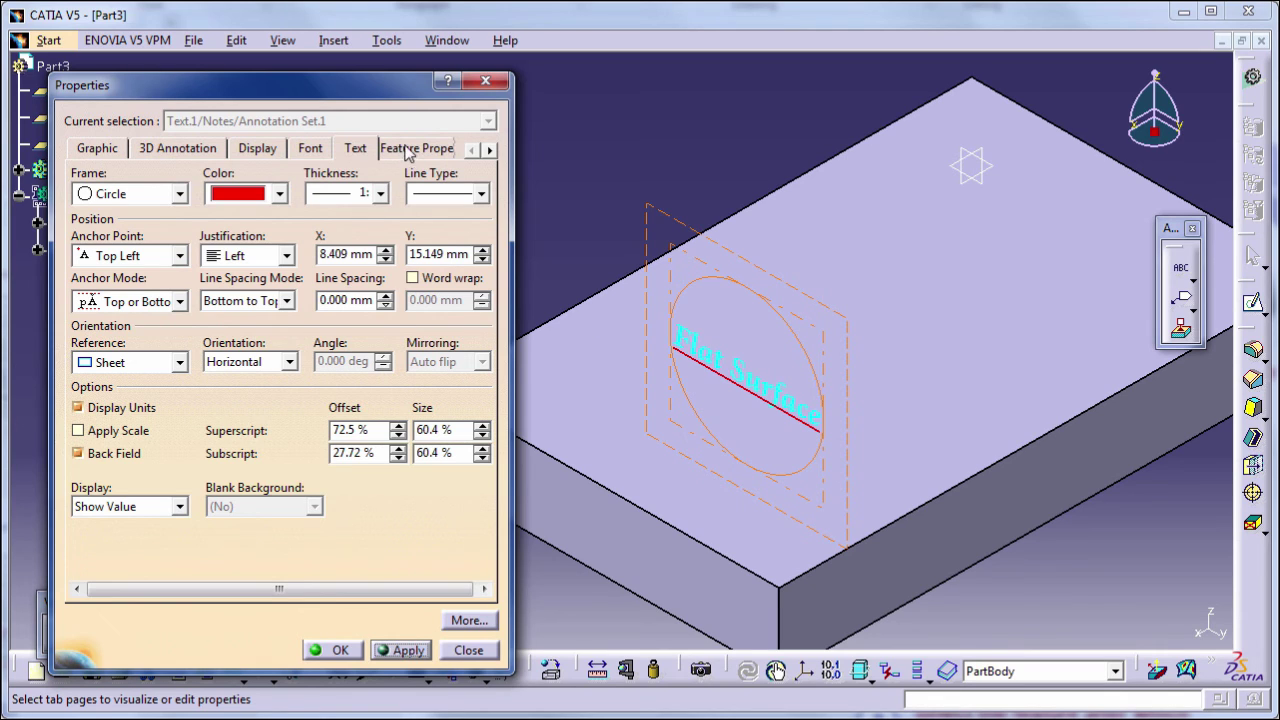
click(100, 513)
click(100, 521)
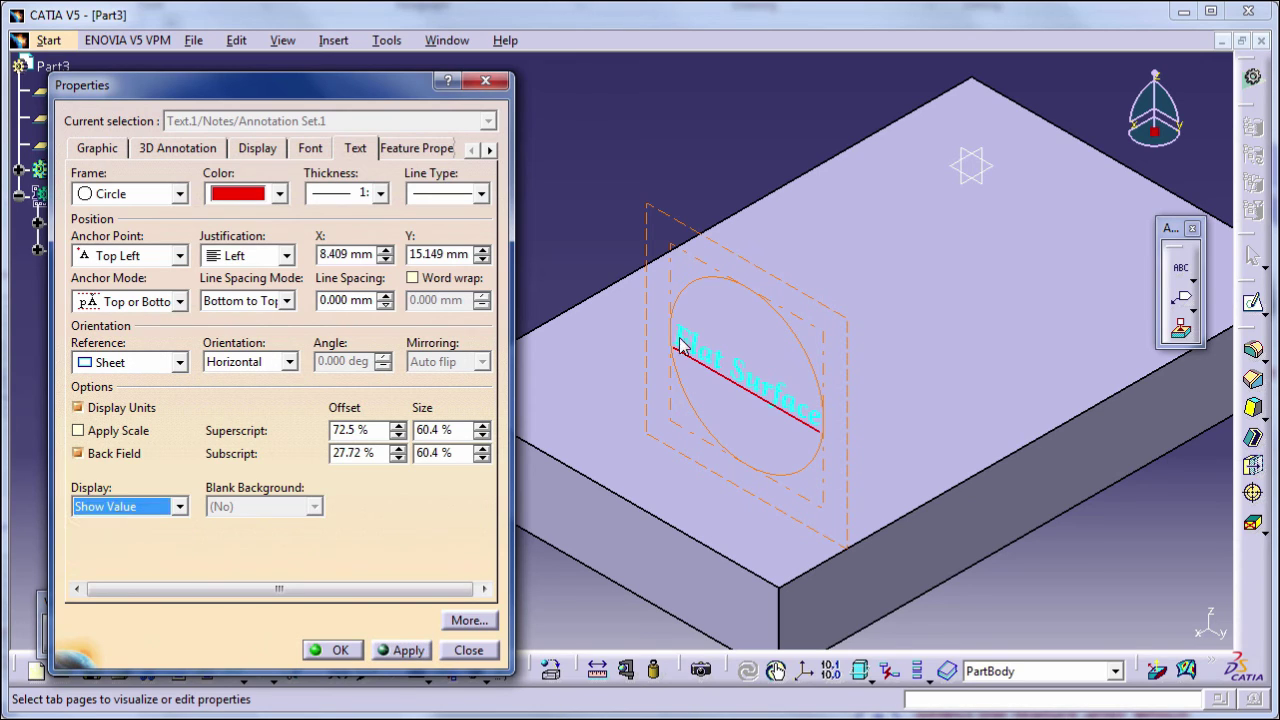
click(180, 506)
click(160, 538)
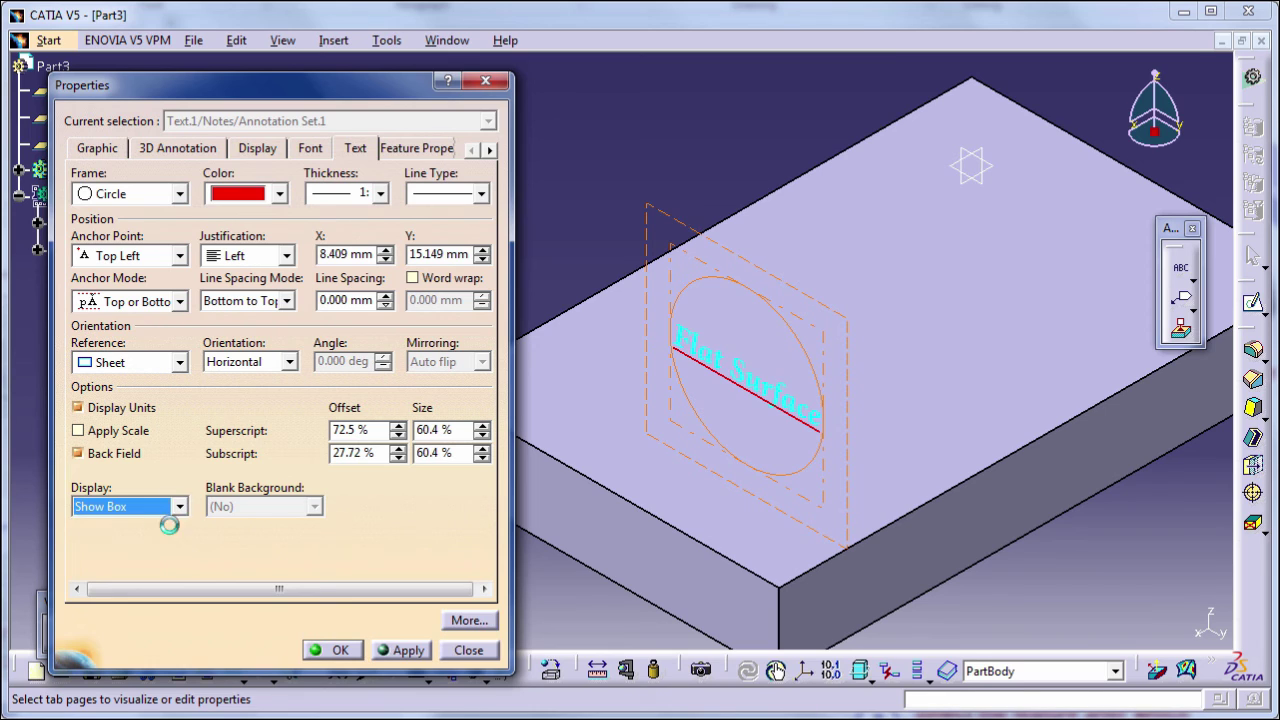
click(405, 650)
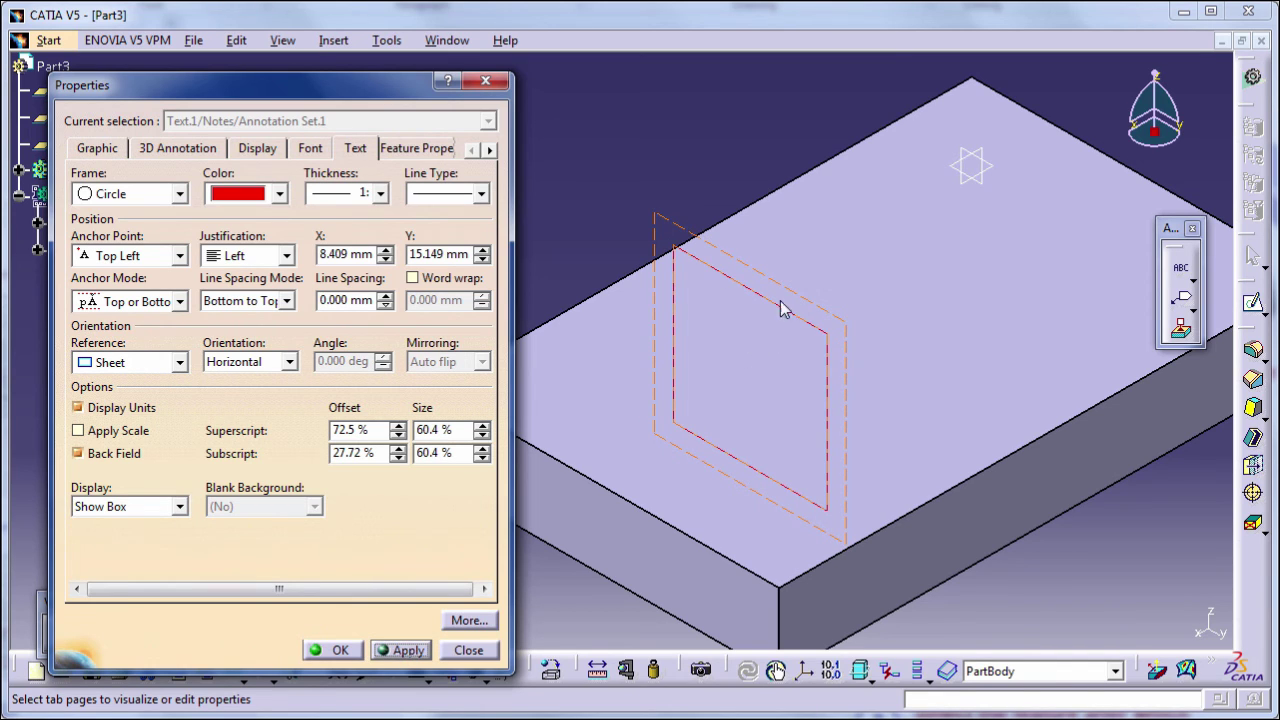
click(180, 506)
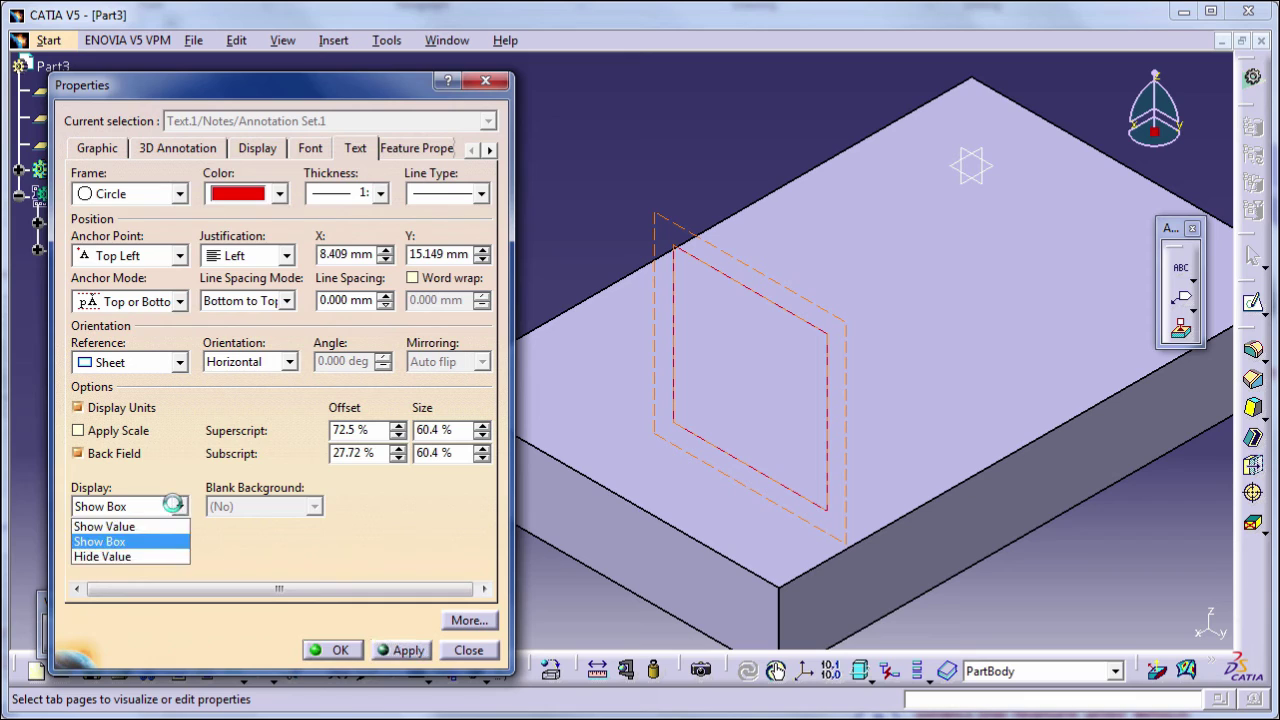
click(130, 557)
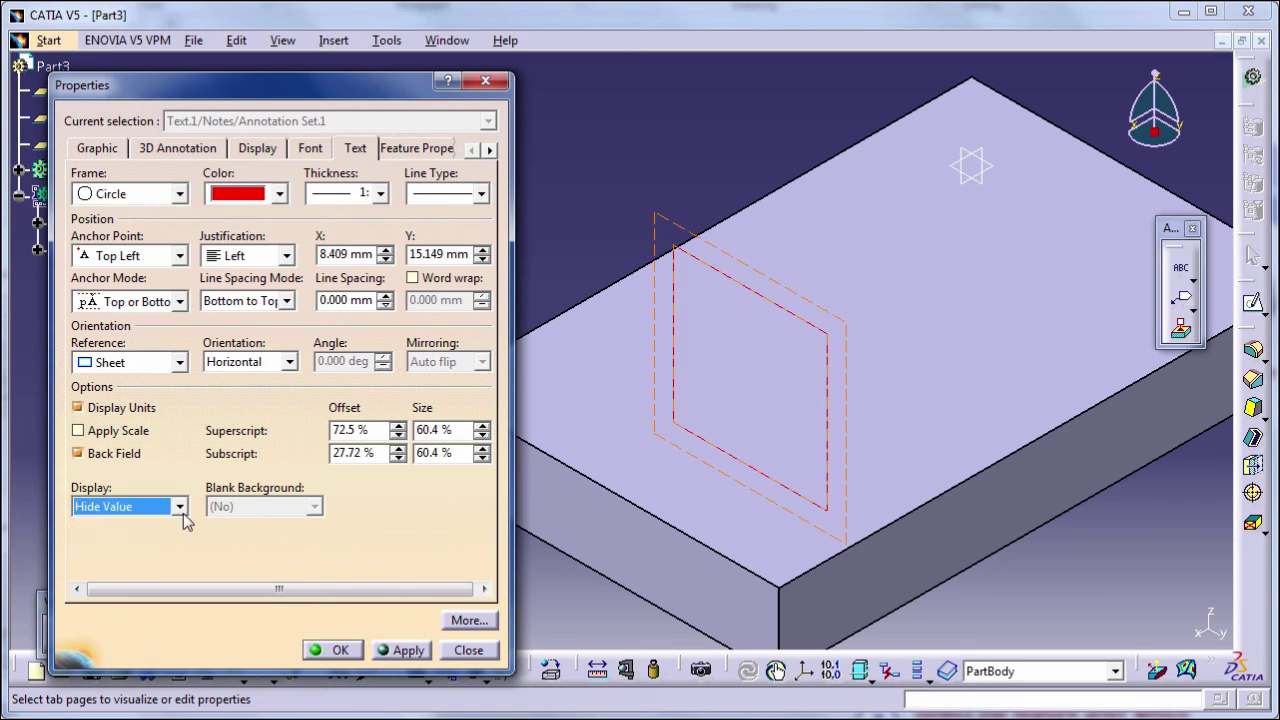
click(410, 650)
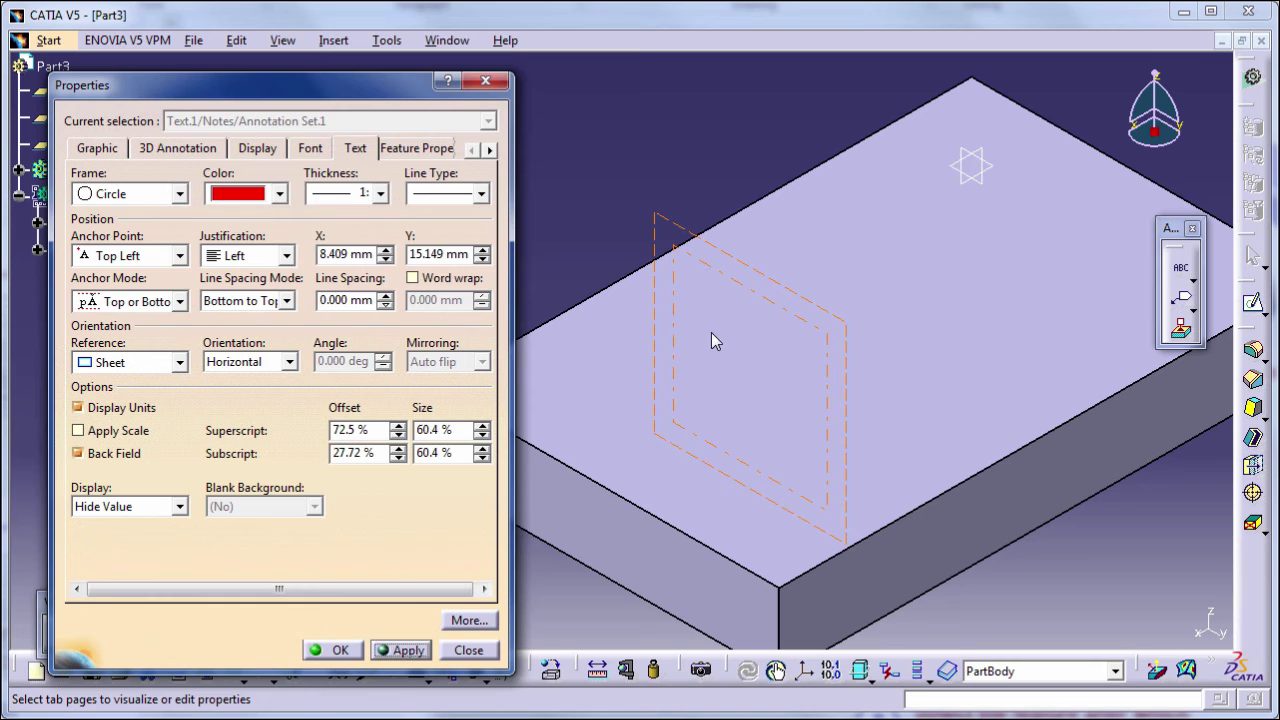
click(180, 506)
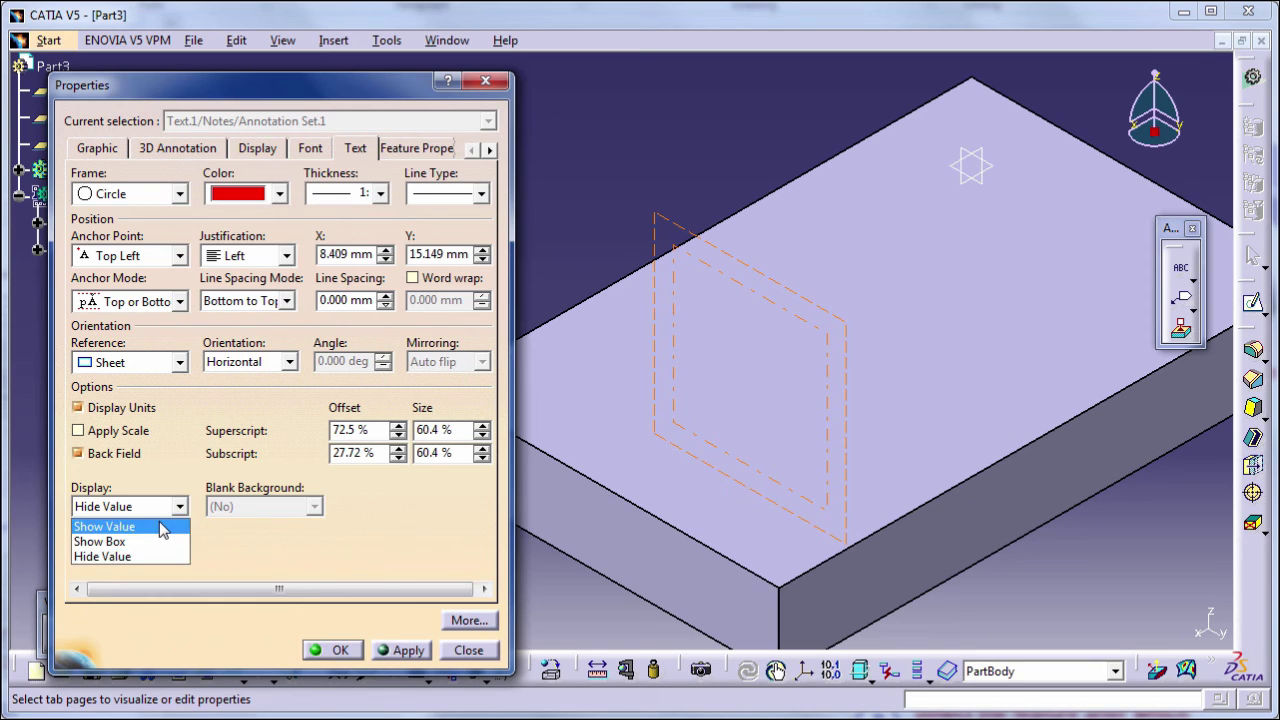
click(159, 521)
click(386, 655)
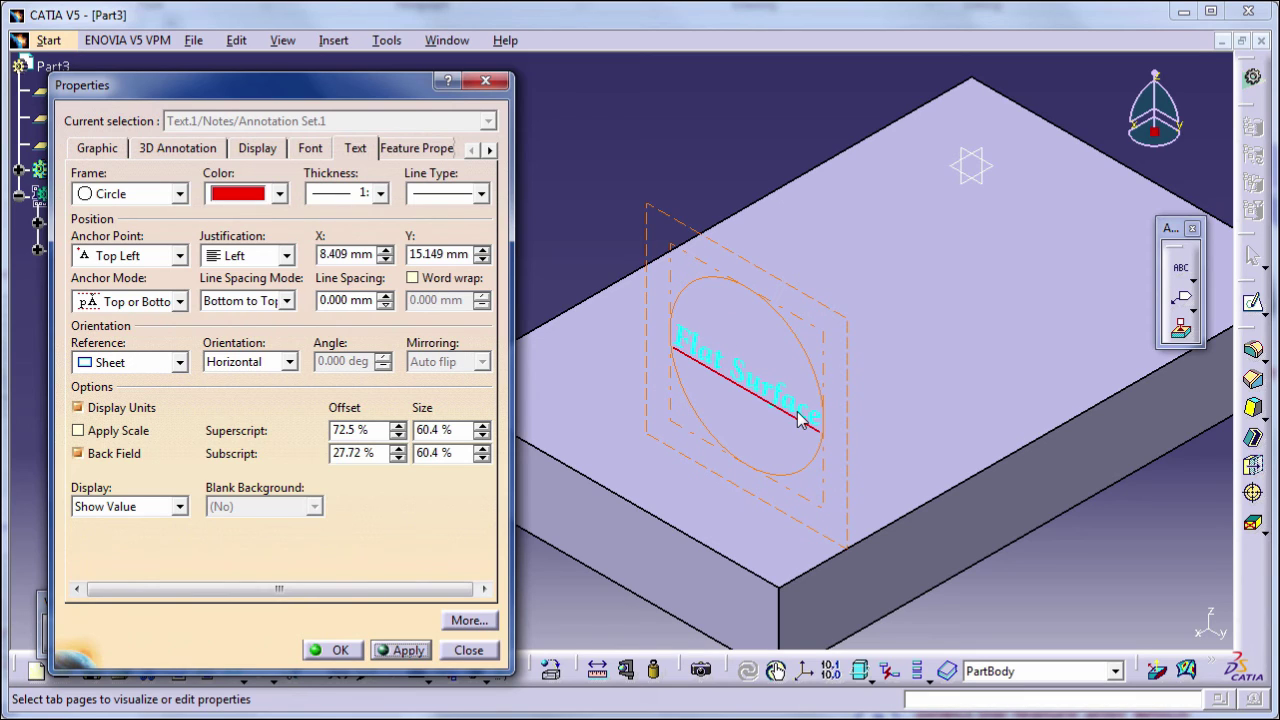
Review the Graphic, Feature Properties, Manufacturing, Display and 3D Annotation tabs, then confirm with OK.
click(84, 147)
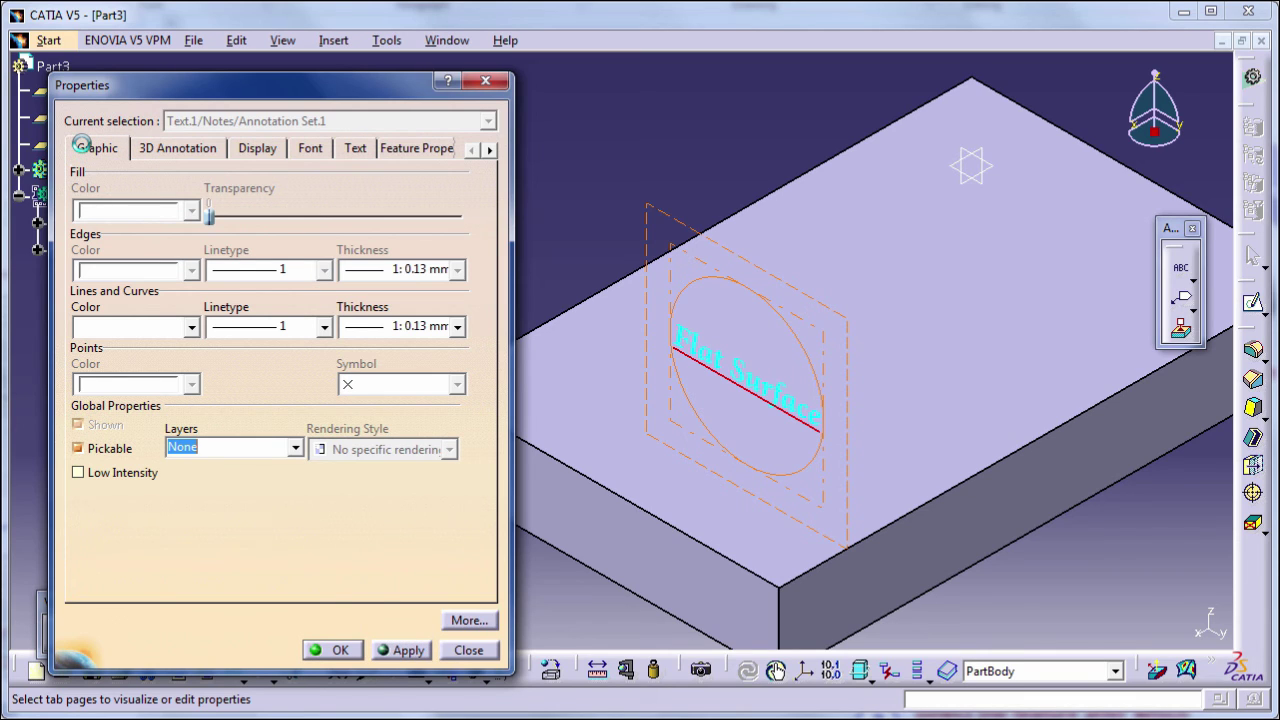
click(357, 147)
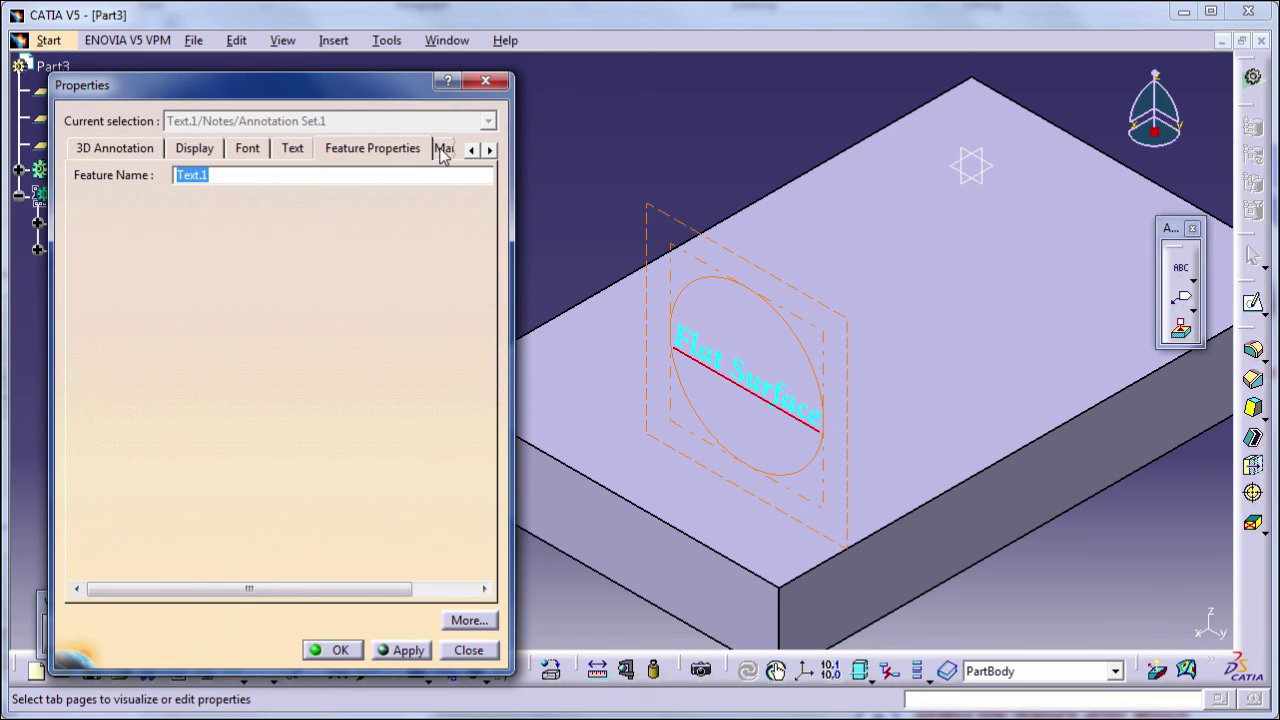
click(444, 149)
click(95, 150)
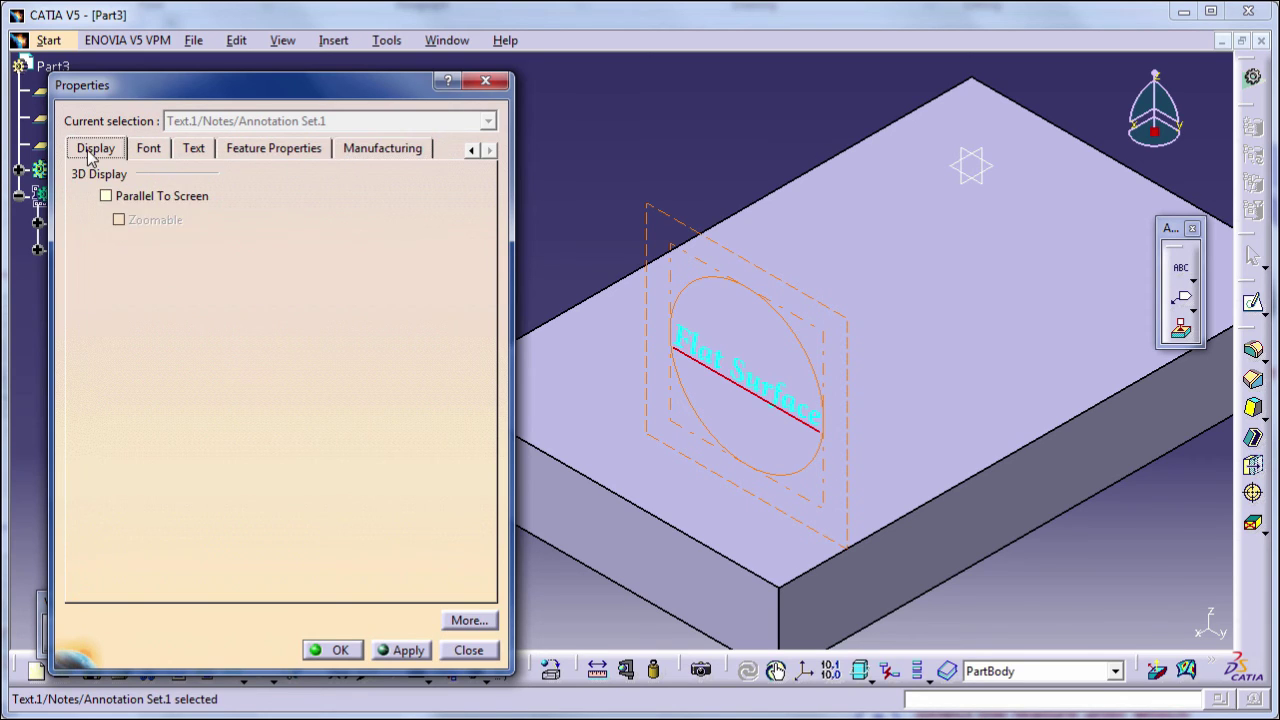
click(470, 150)
click(470, 150)
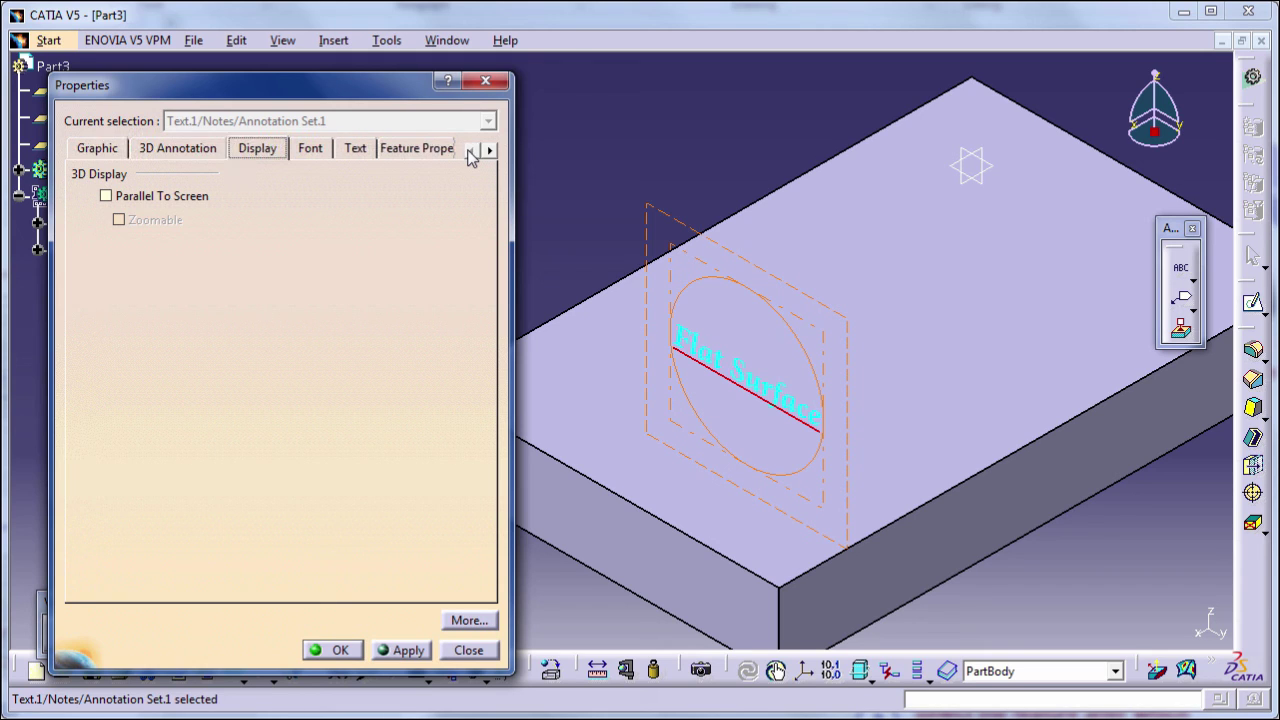
click(97, 149)
click(178, 148)
click(257, 148)
click(97, 148)
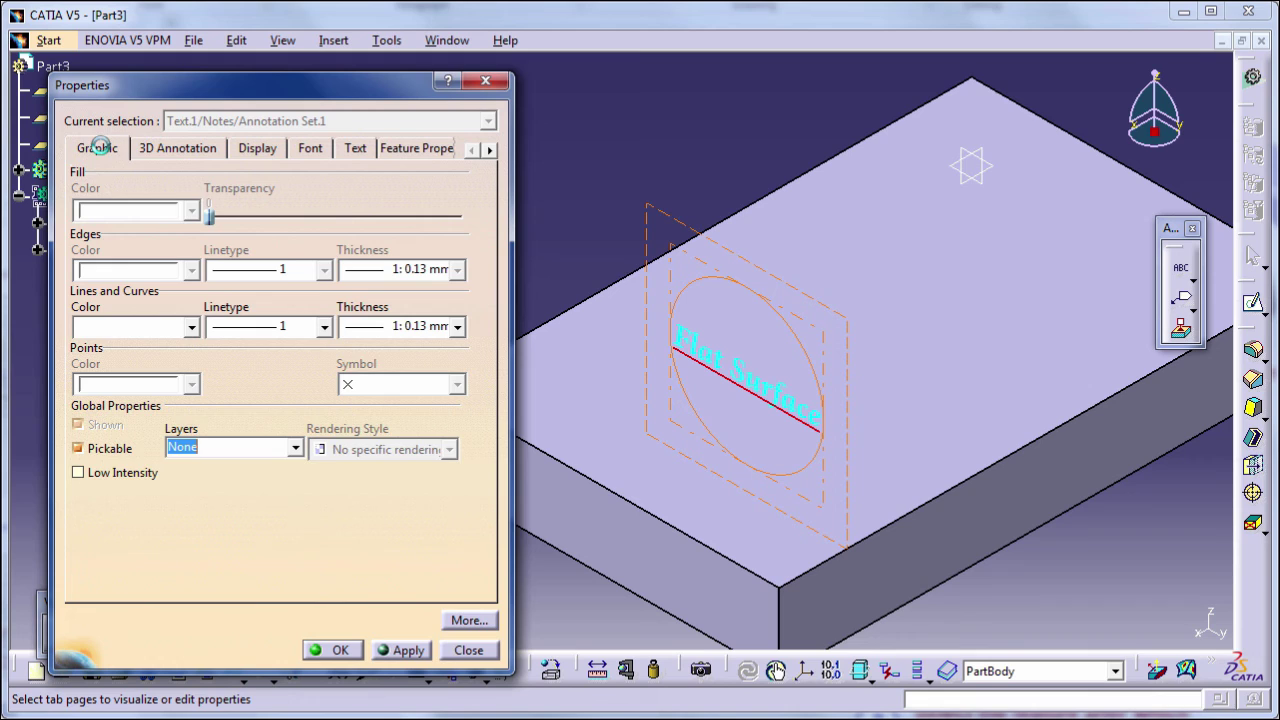
click(176, 149)
click(252, 150)
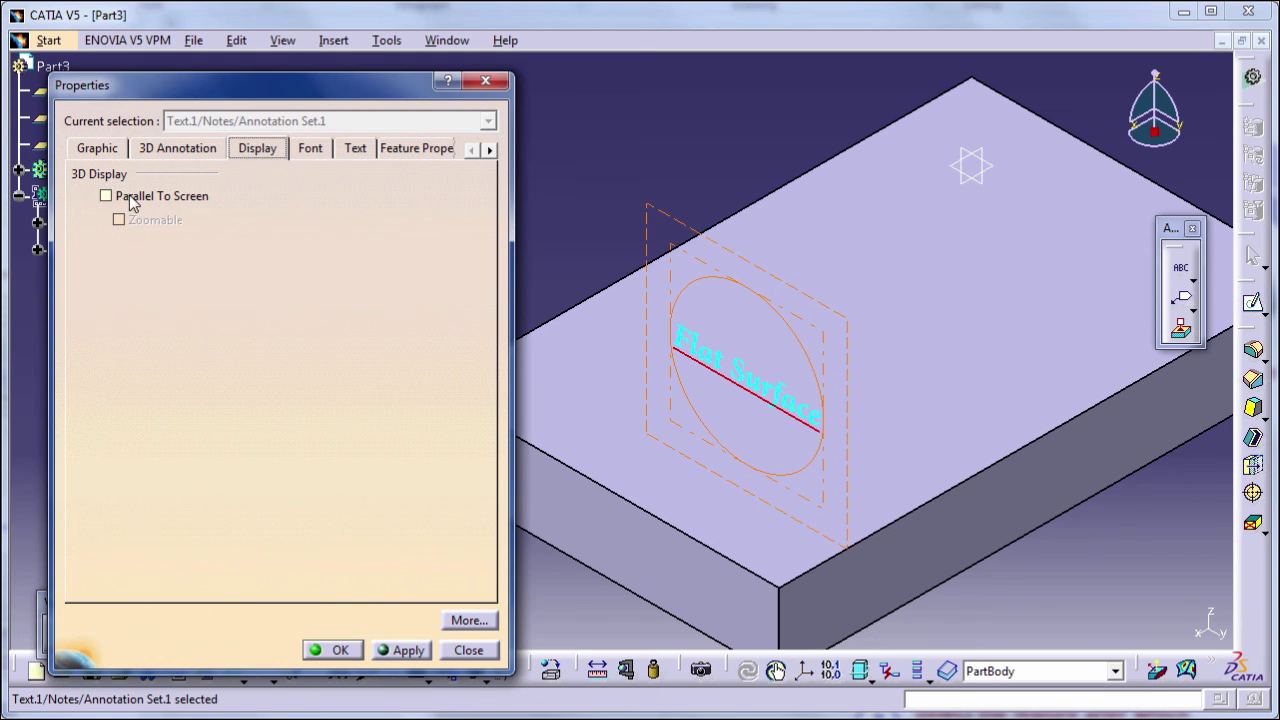
click(314, 148)
click(355, 148)
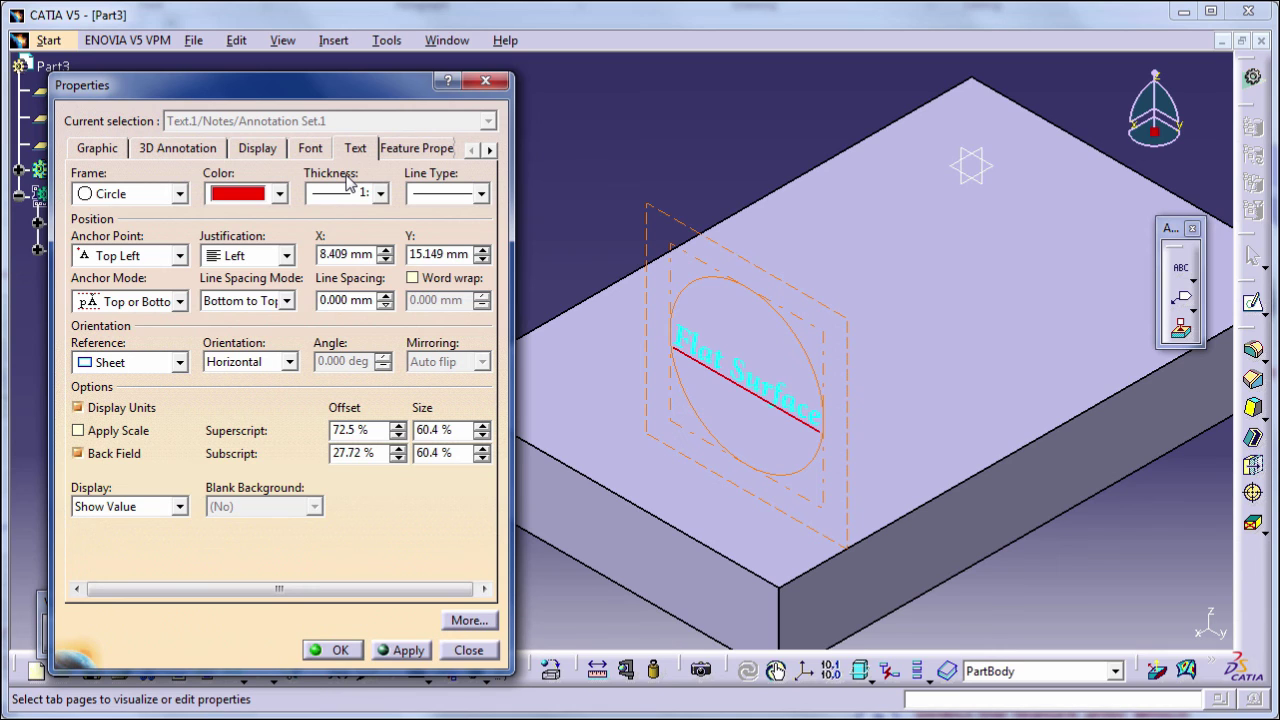
click(338, 650)
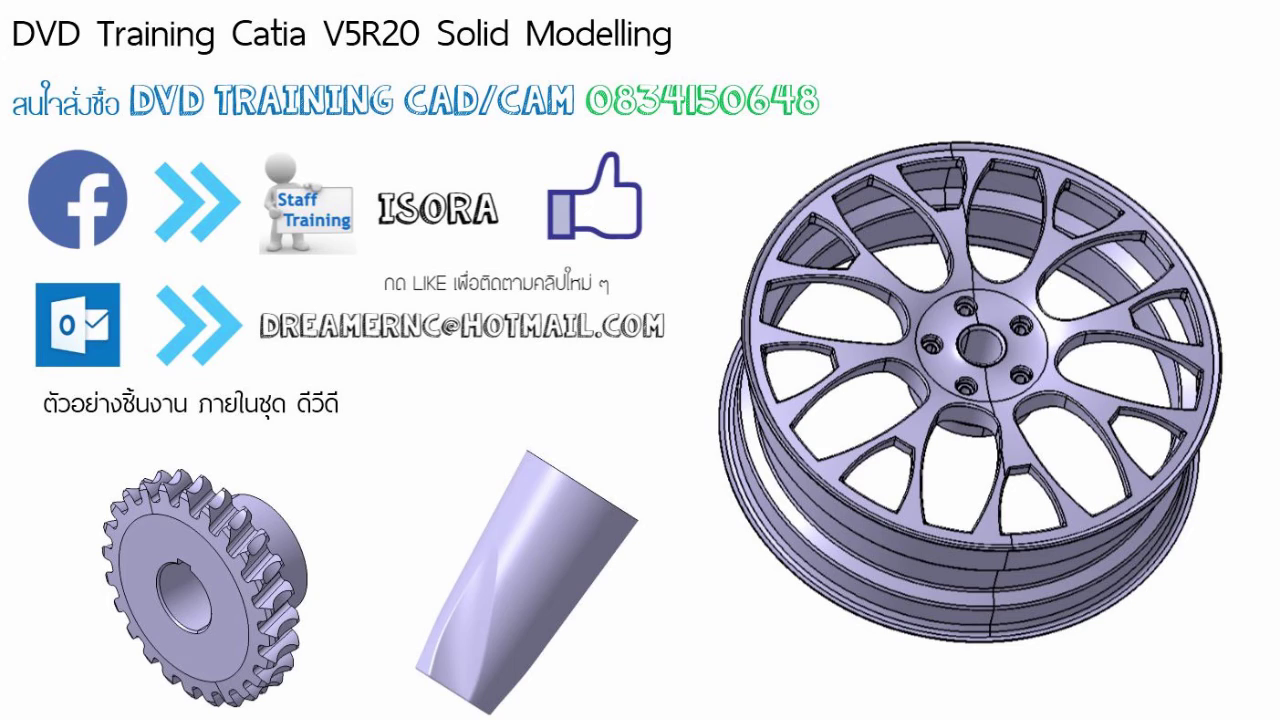